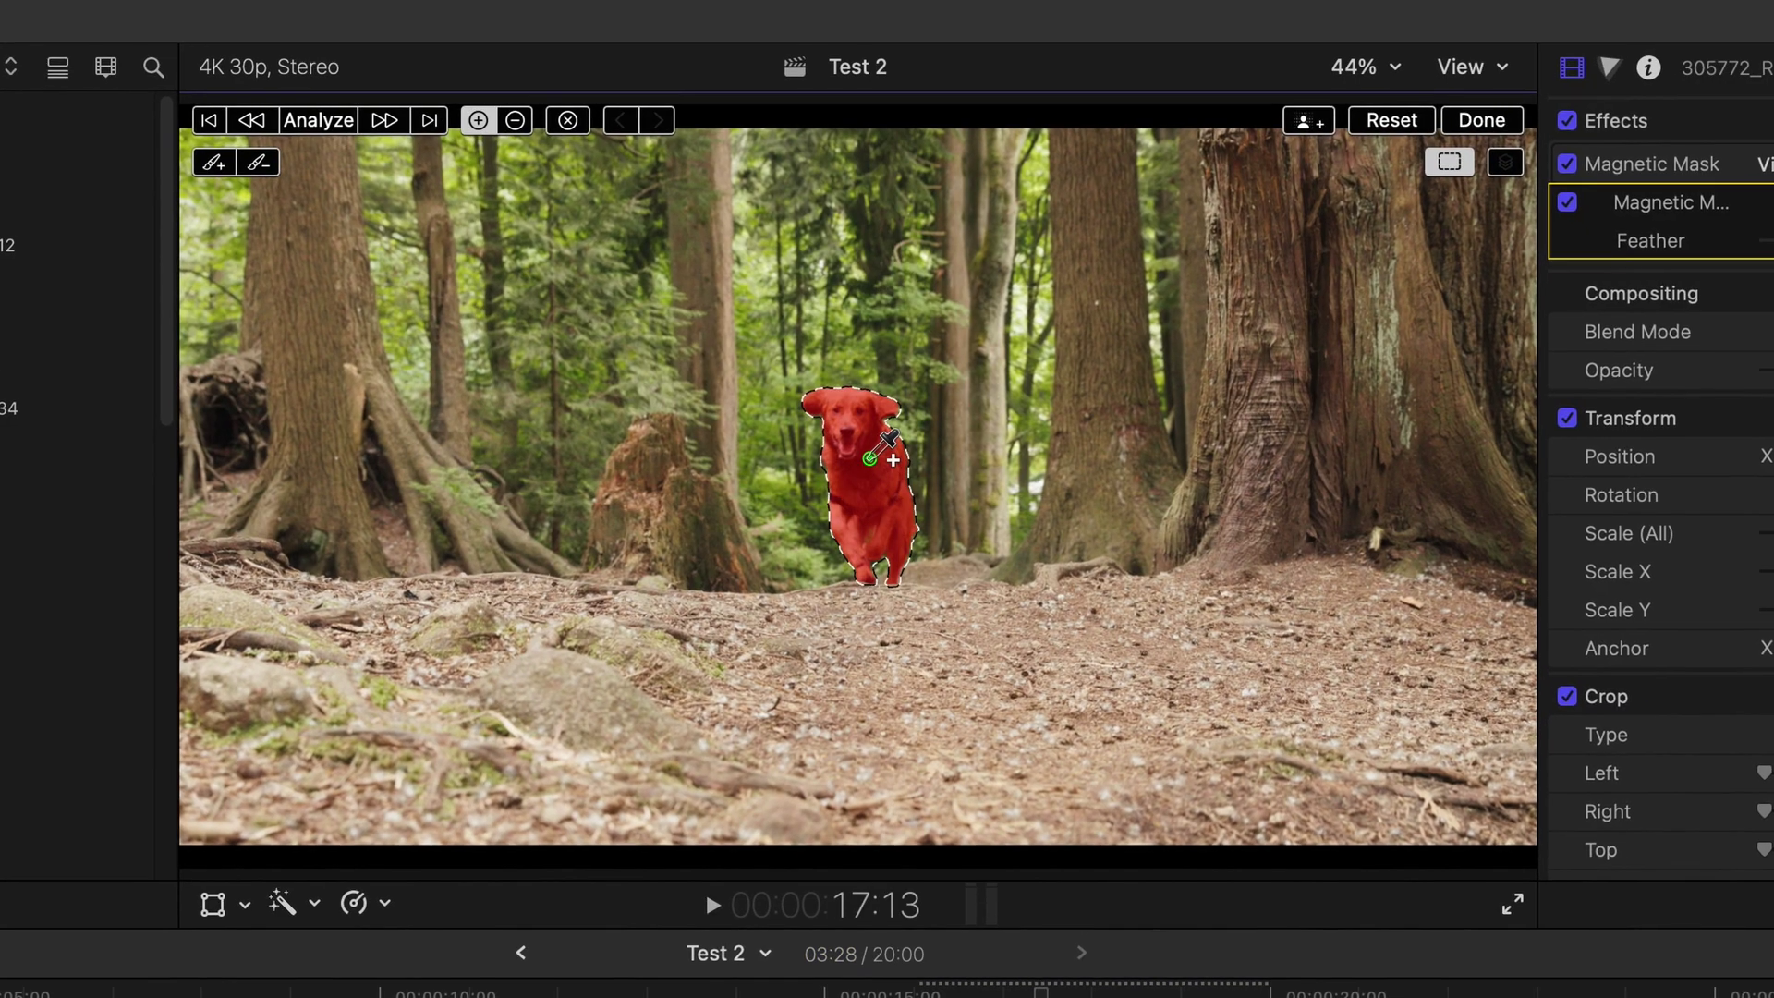
Scrub ahead to confirm the dog stands isolated on black.
drag(1135, 974, 1161, 985)
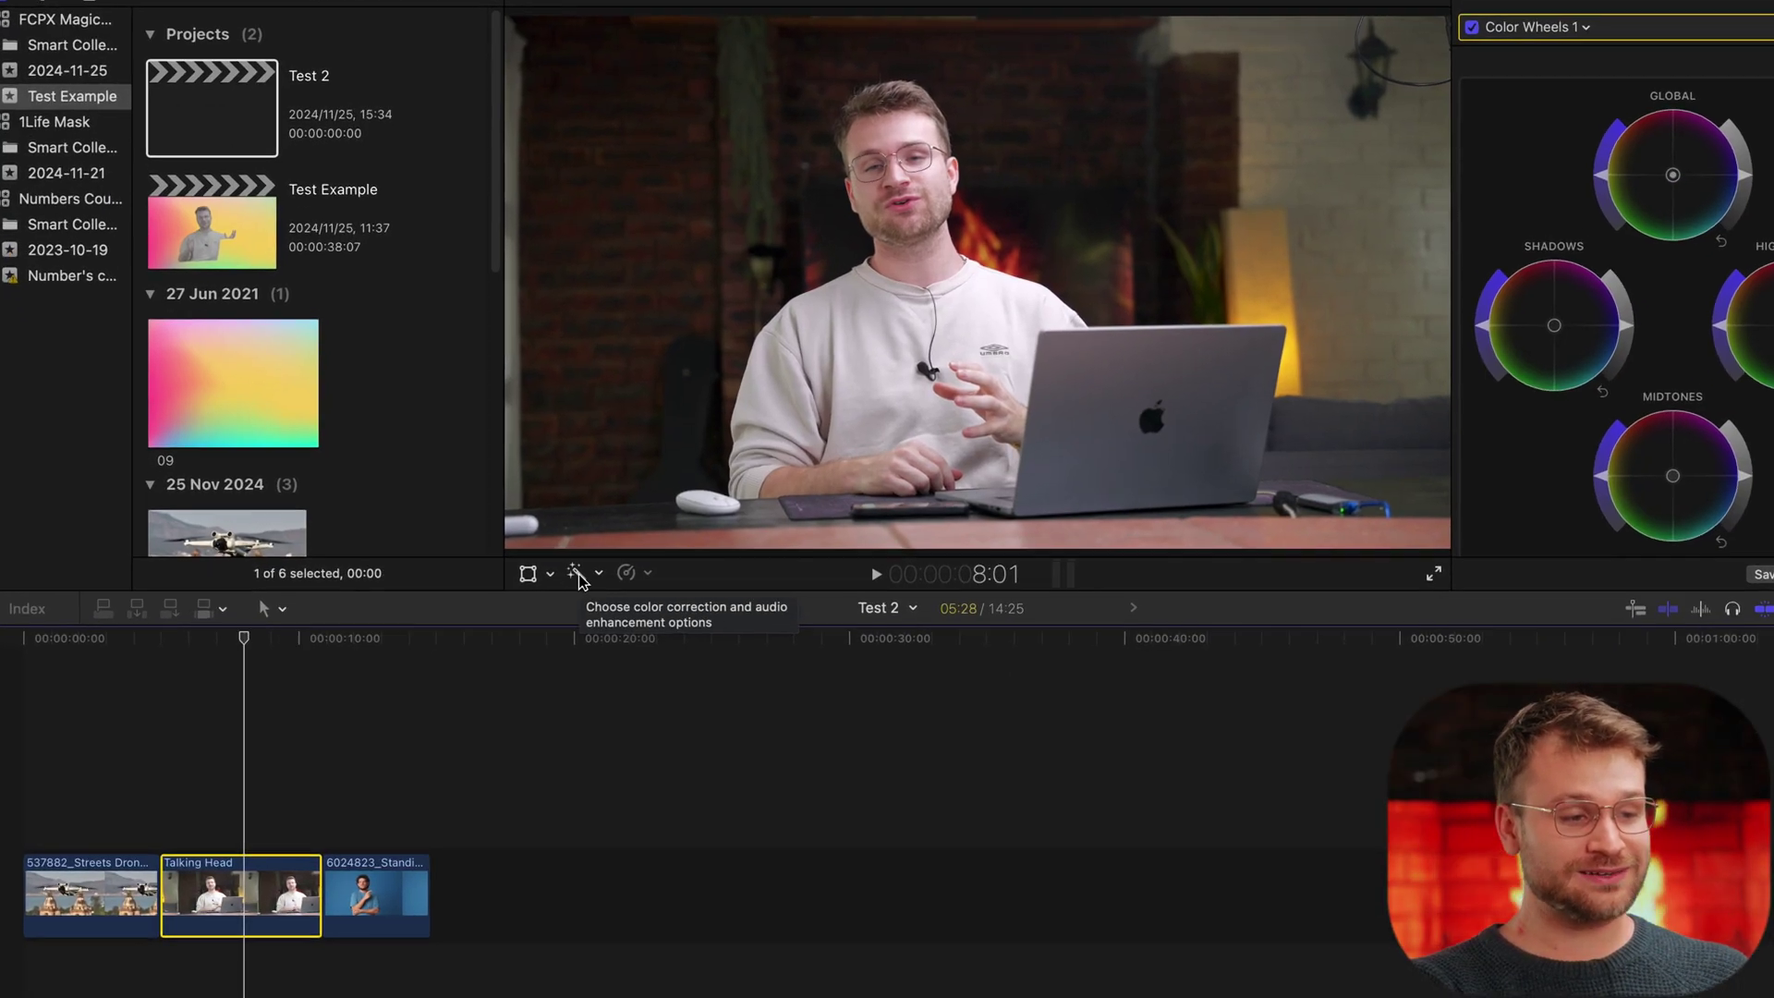
Dismiss the enhancements list and ready the Effects browser's search field beside the timeline.
click(550, 595)
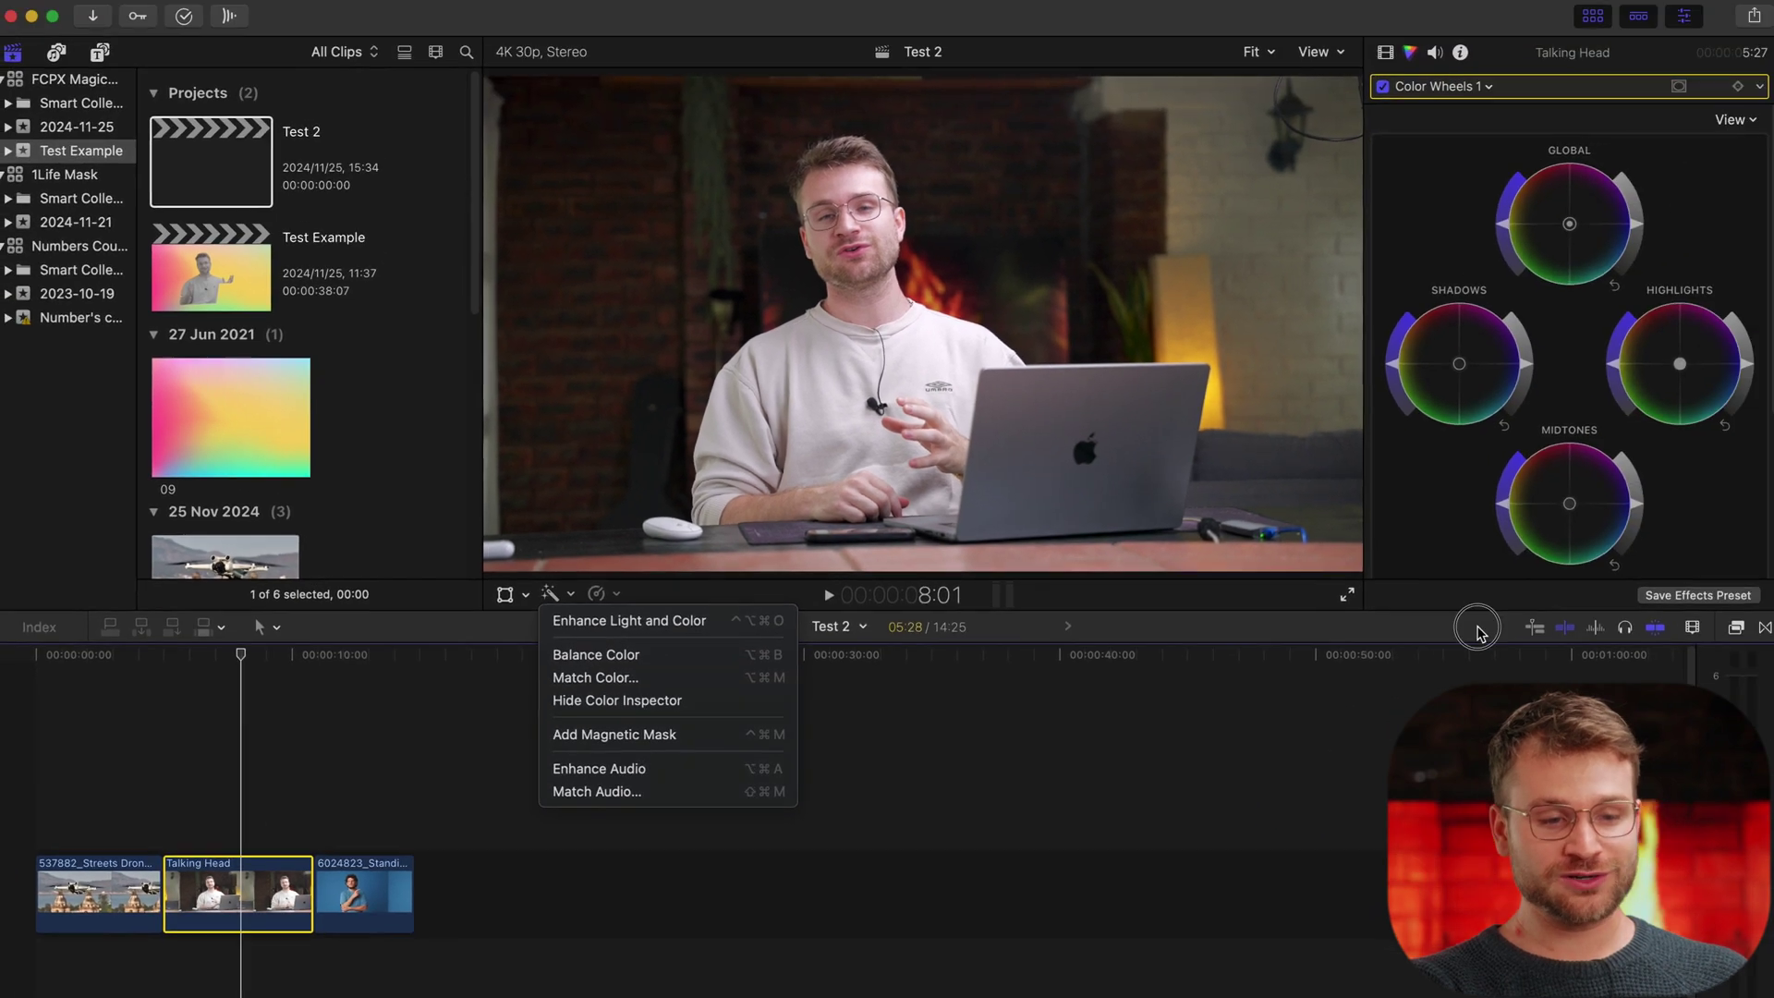
key(Escape)
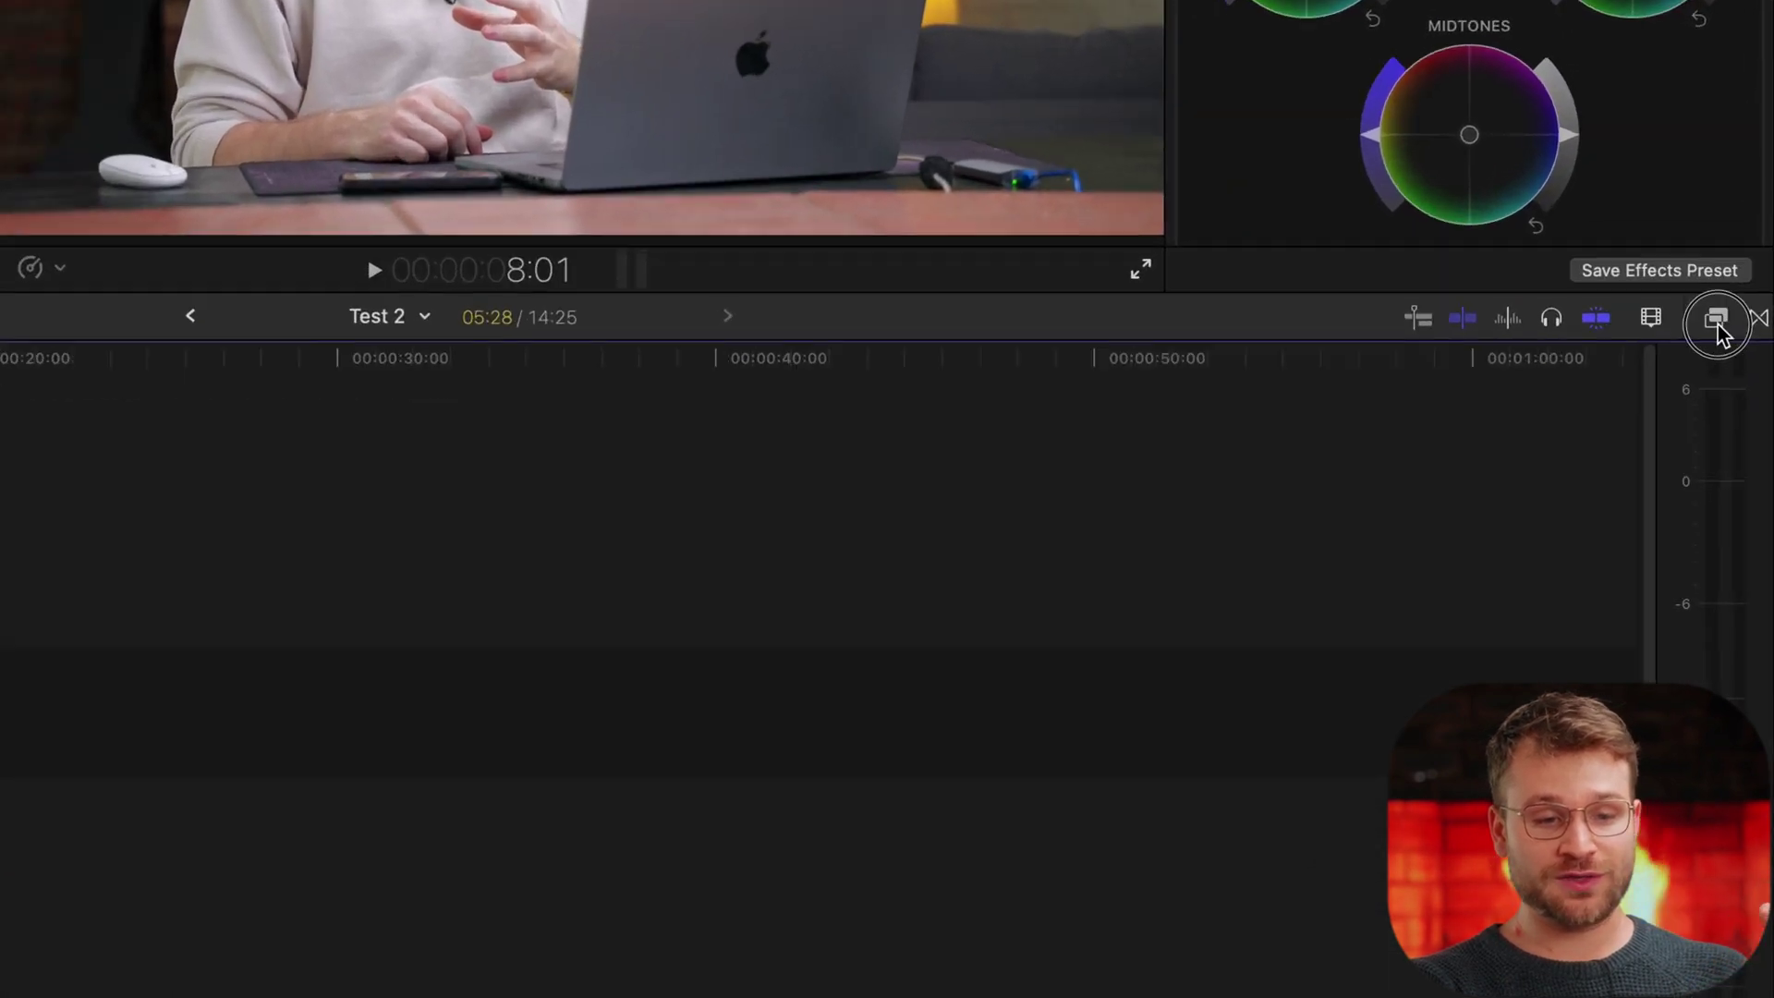
click(1735, 617)
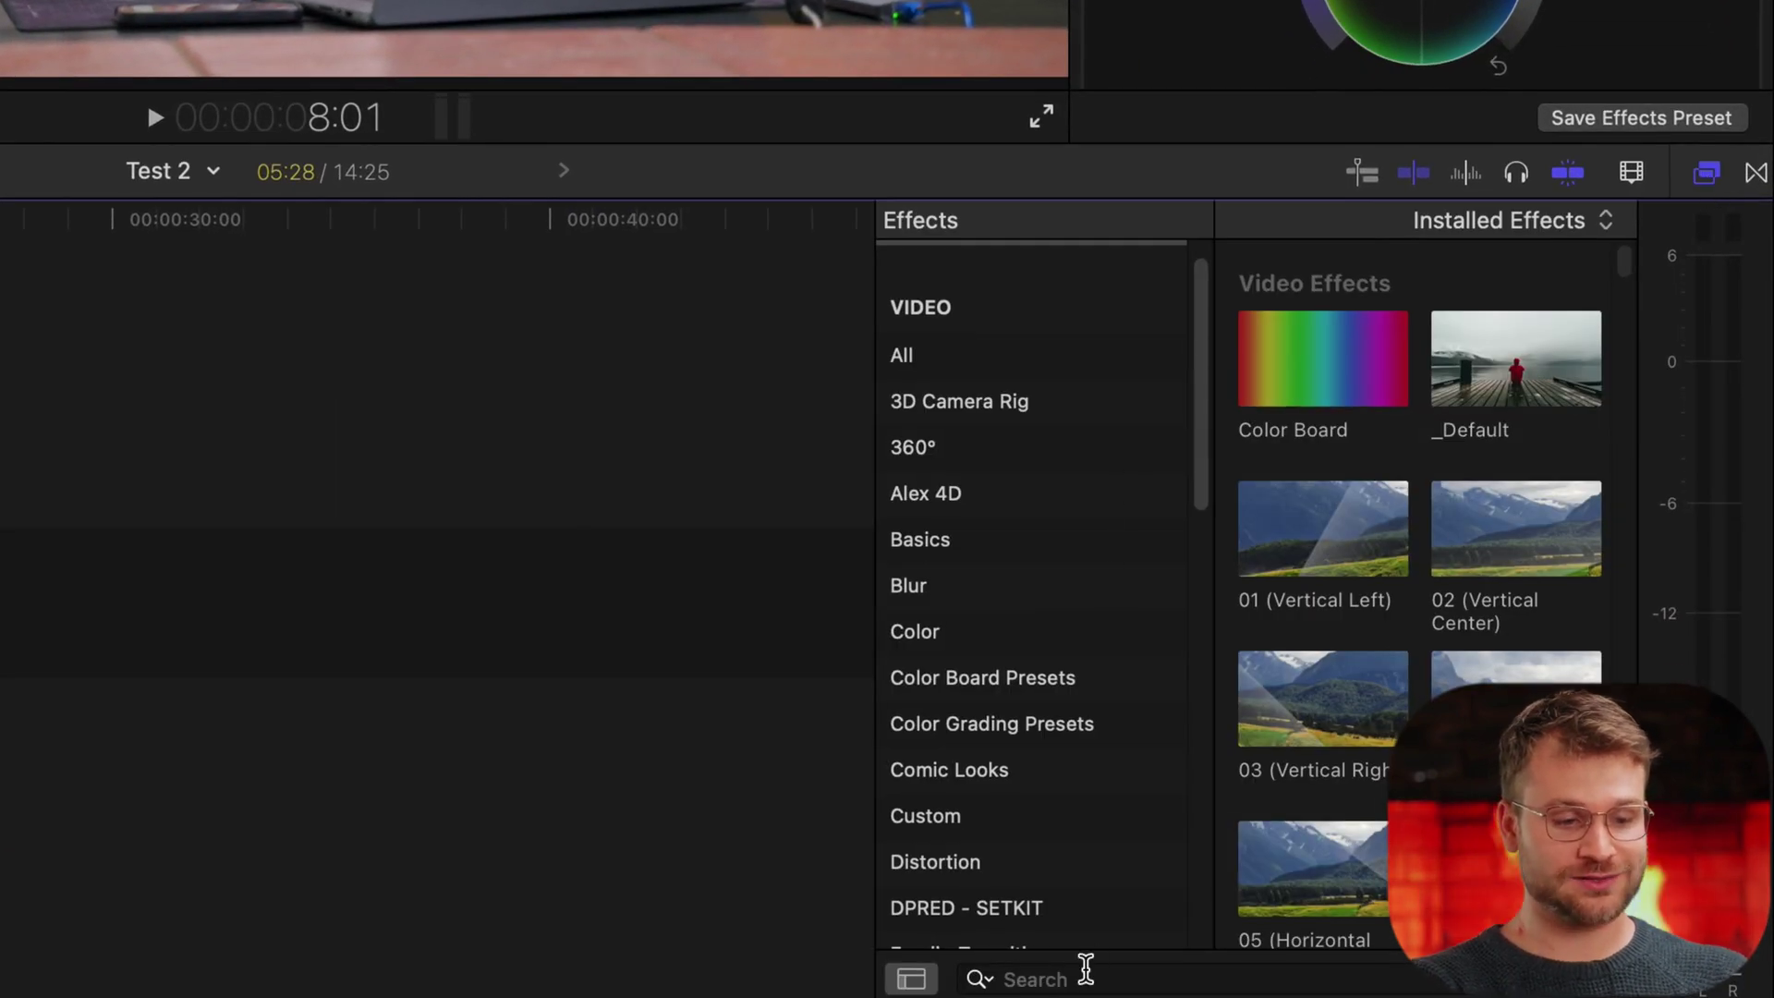
click(1085, 969)
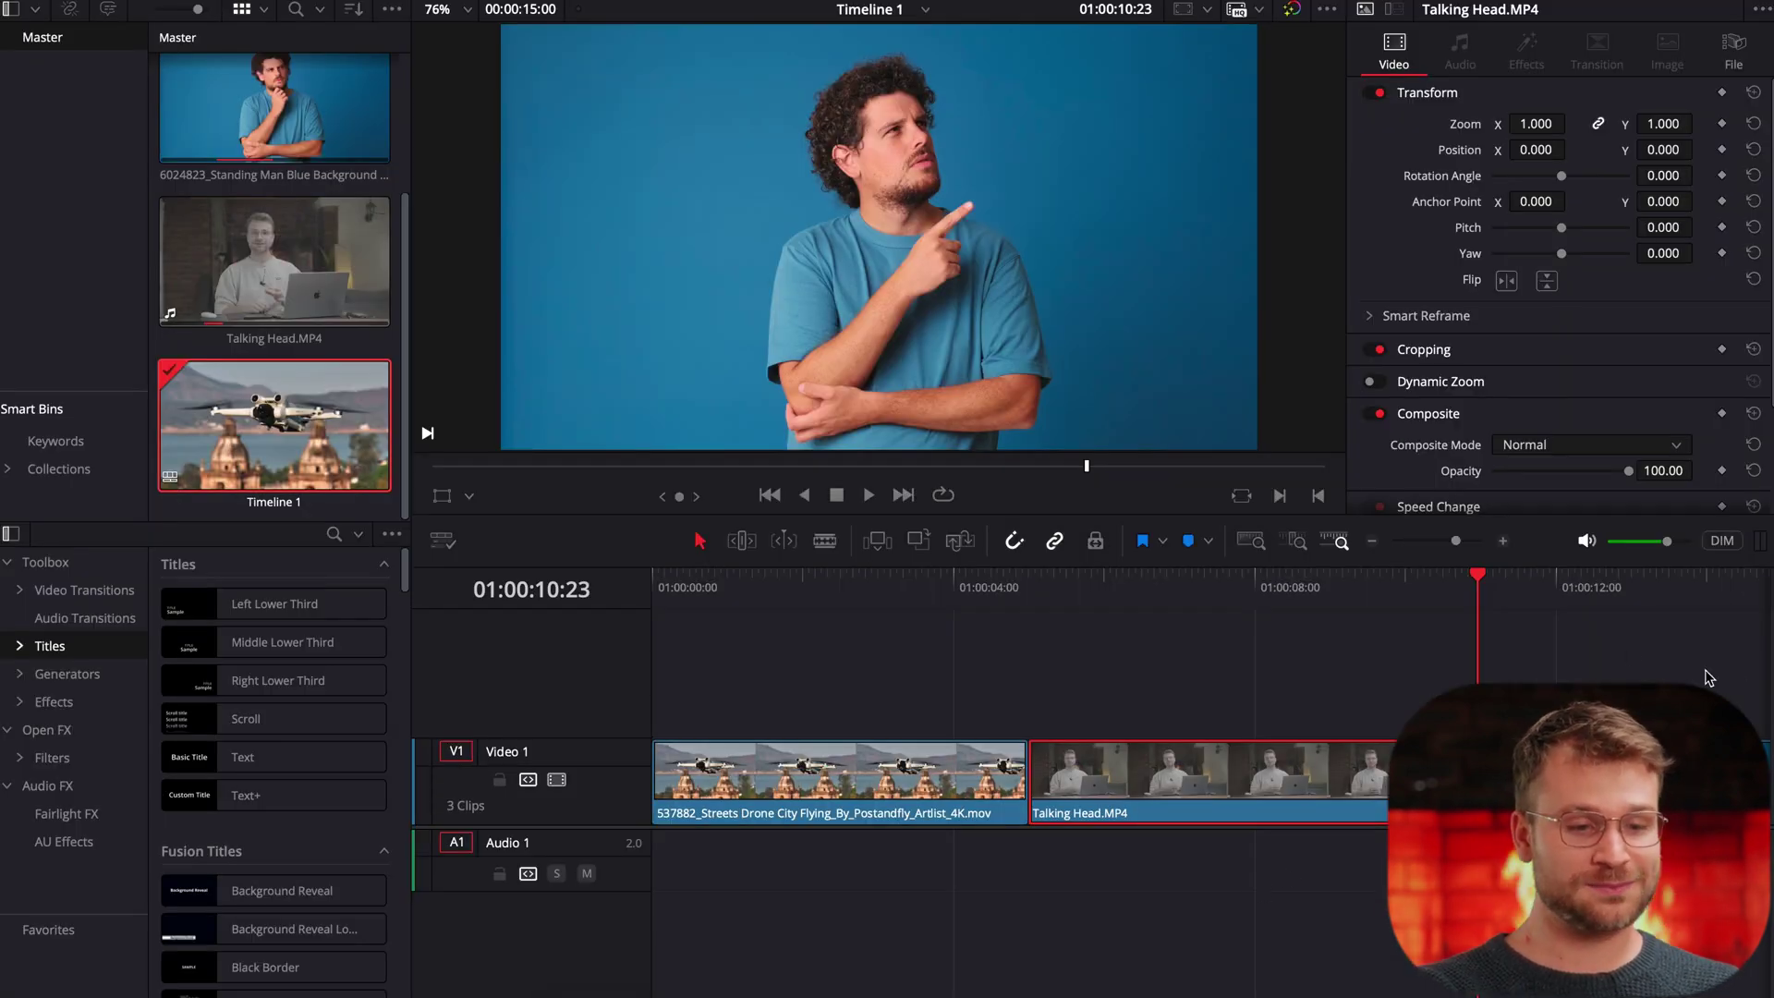
Put the playhead on Talking Head and insert a Magic Mask node via a 'mask' search in Fusion.
scroll(1642, 667, right, 2)
click(1208, 587)
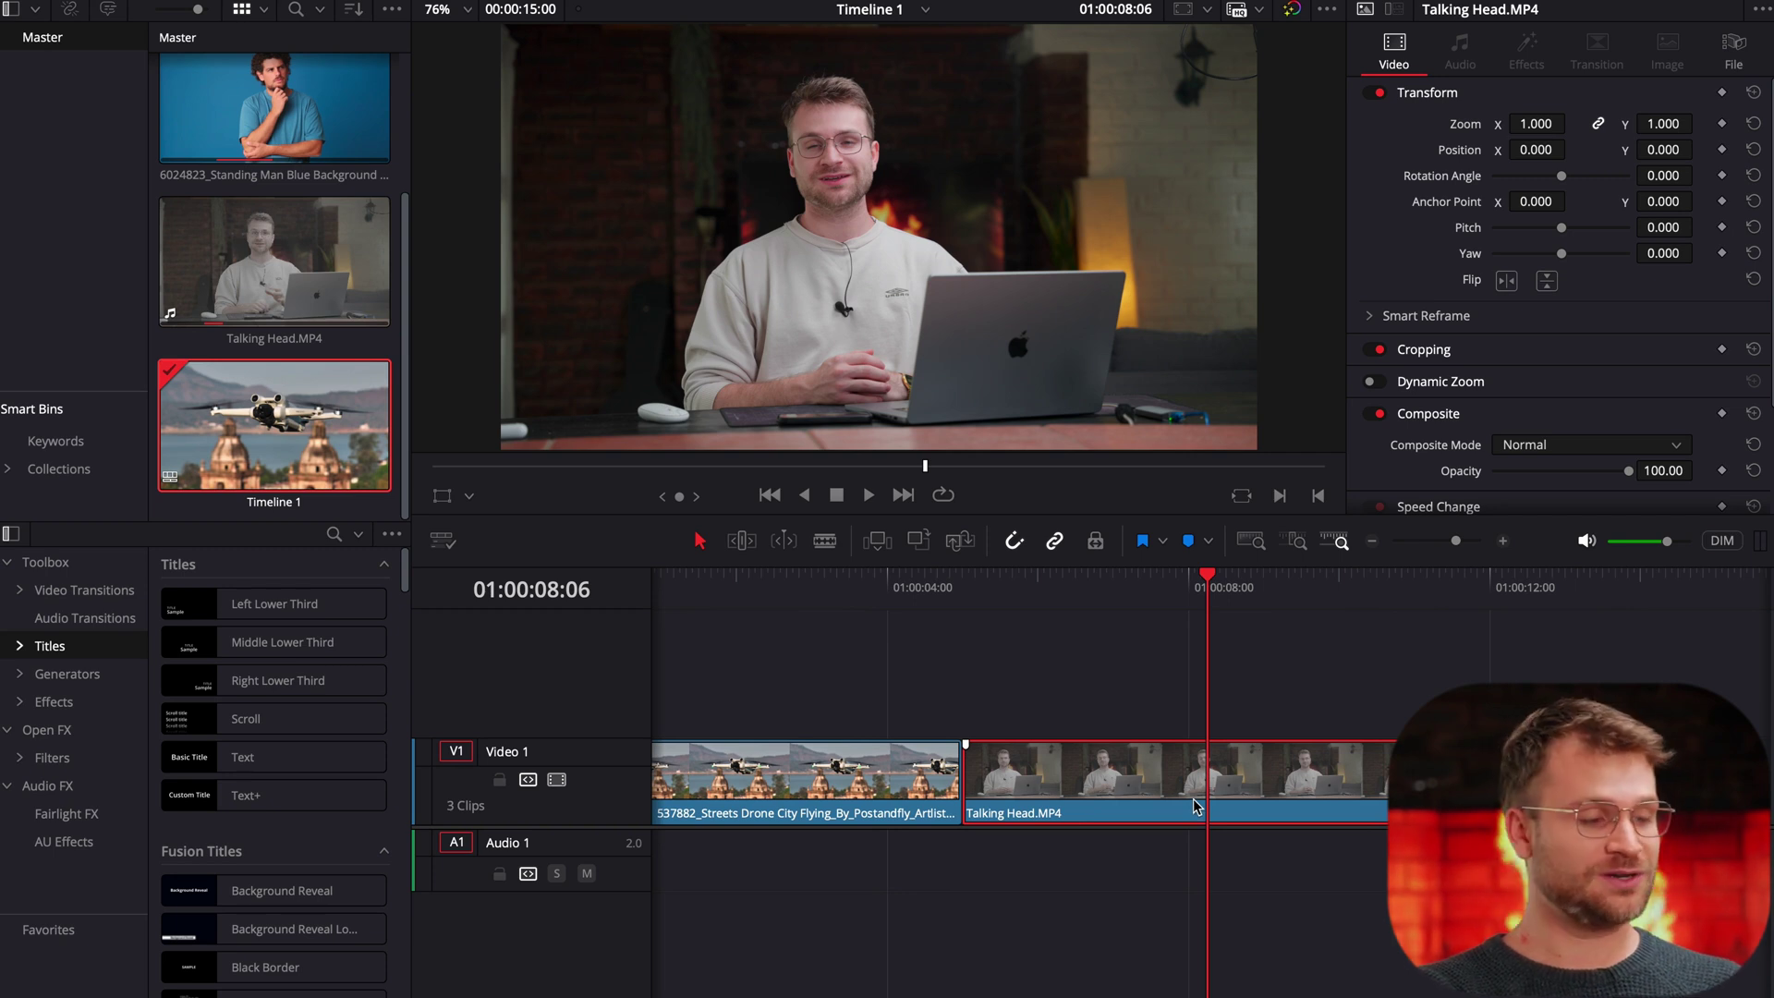
click(49, 566)
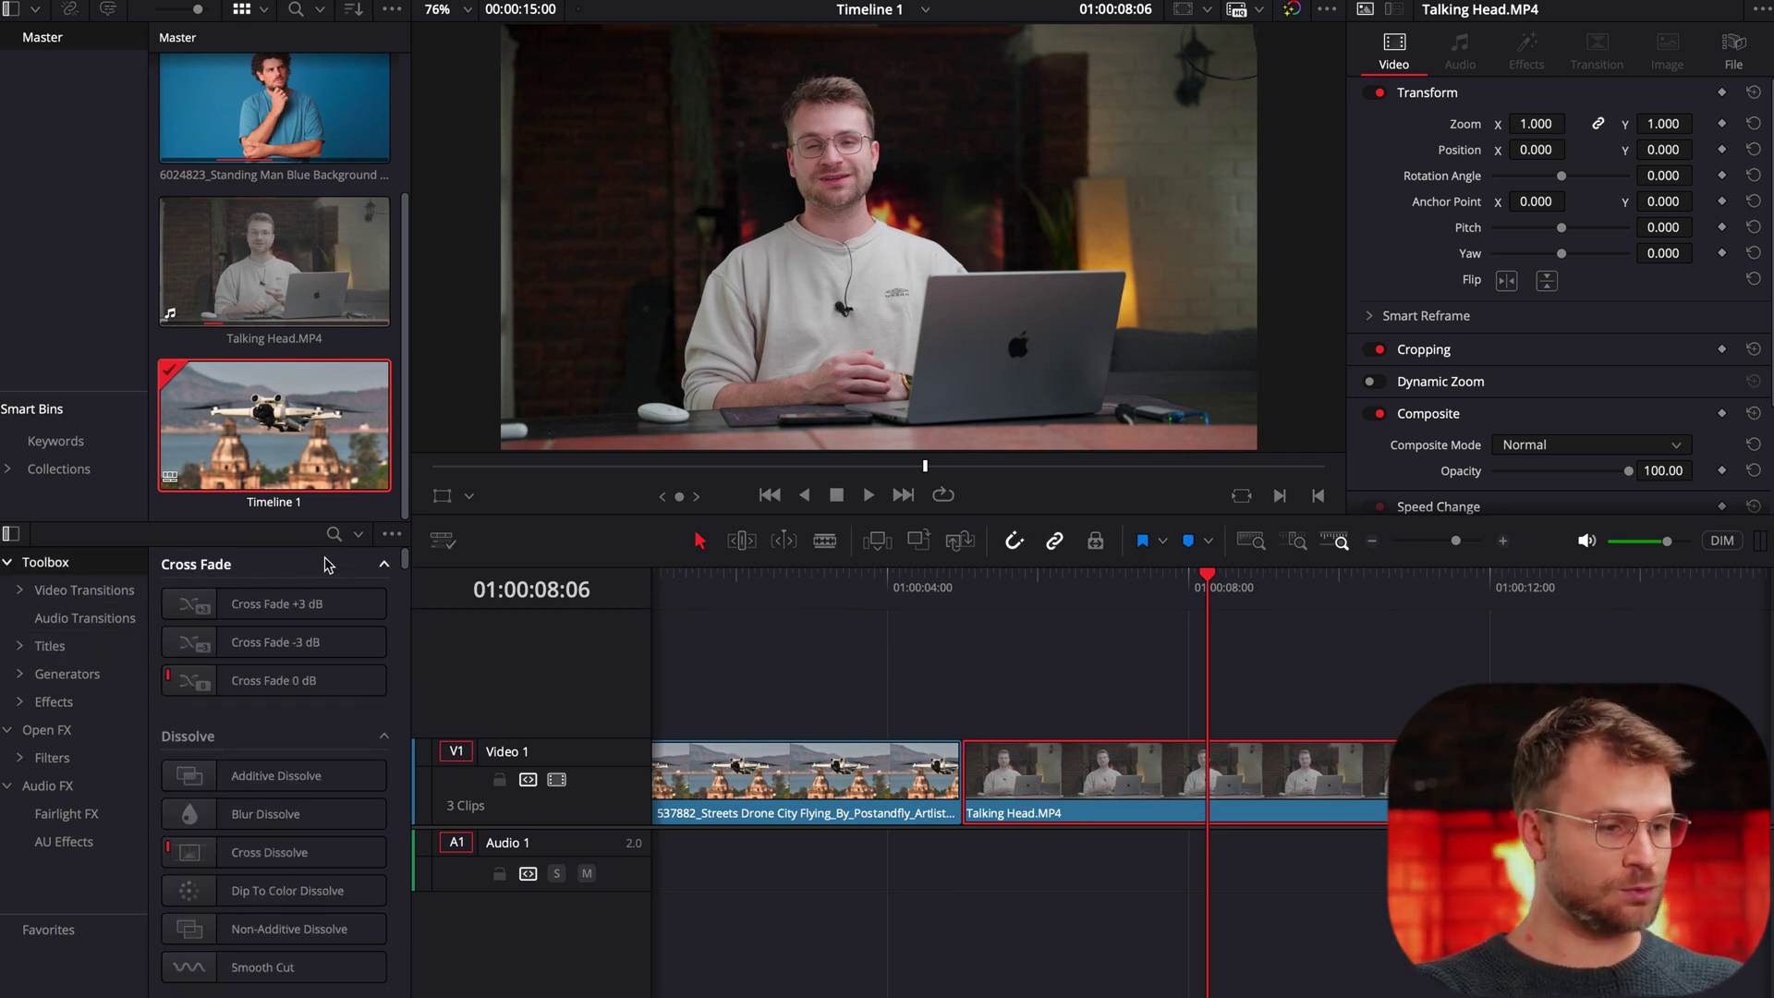
click(334, 533)
text(m)
click(78, 763)
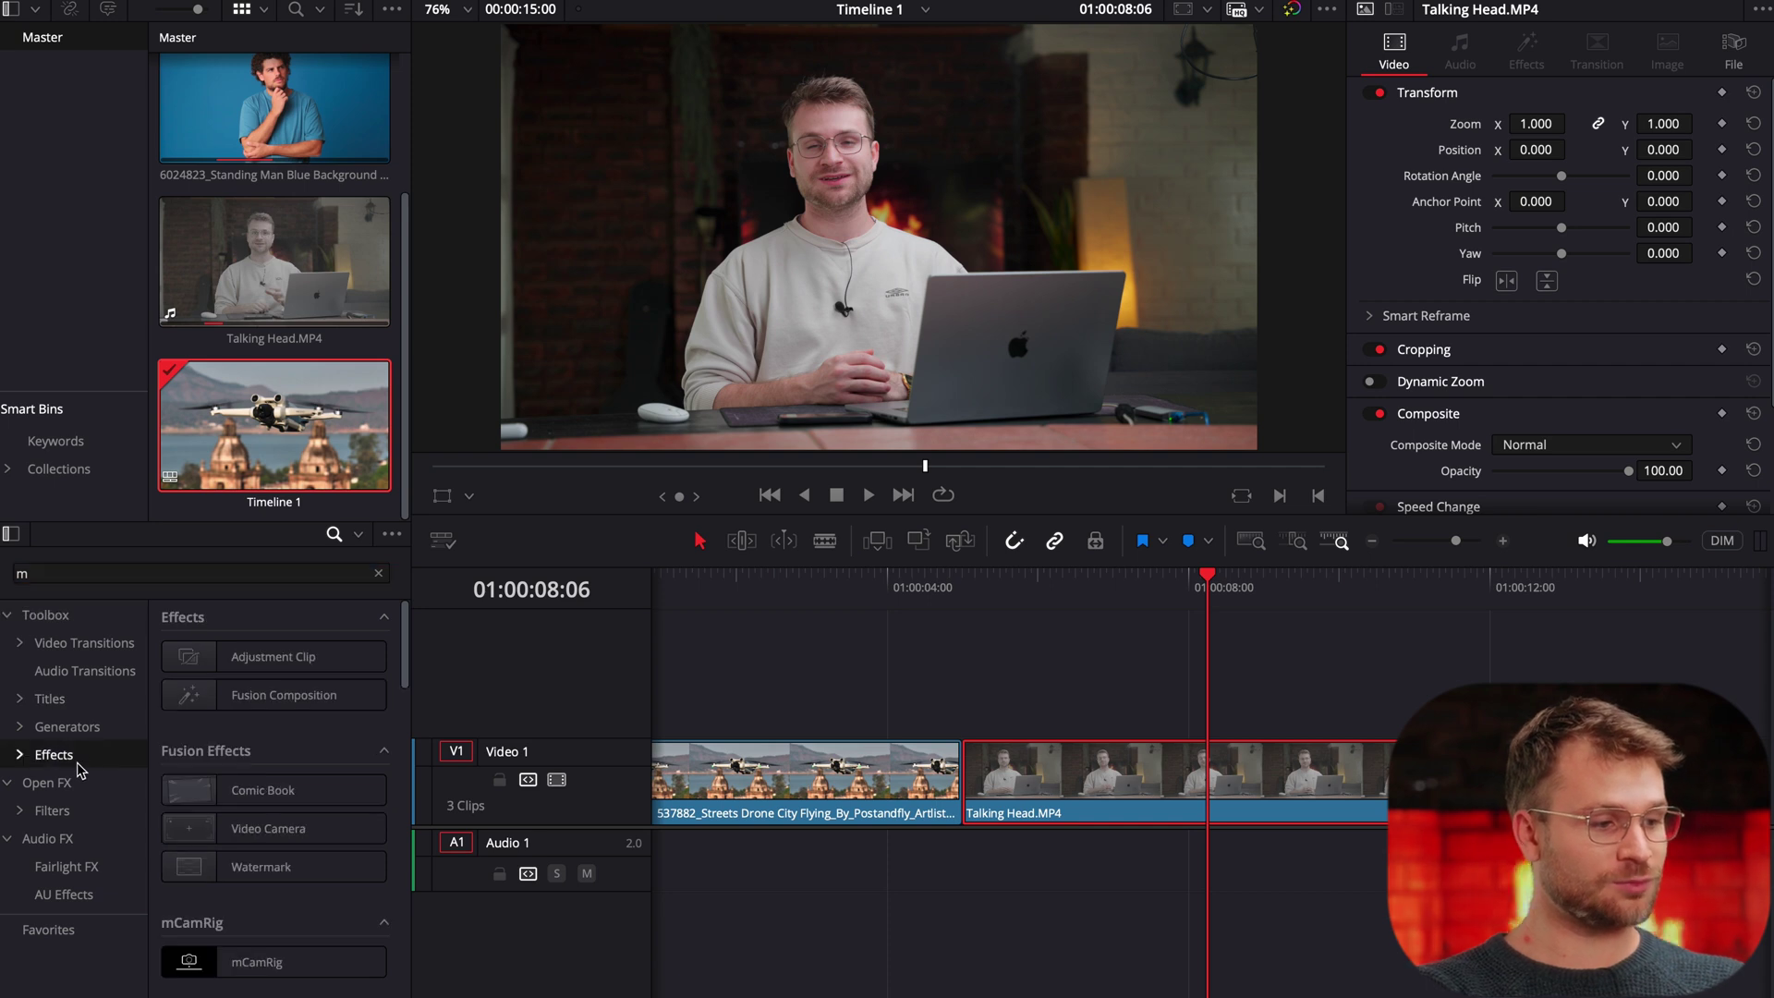
click(120, 573)
text(ask)
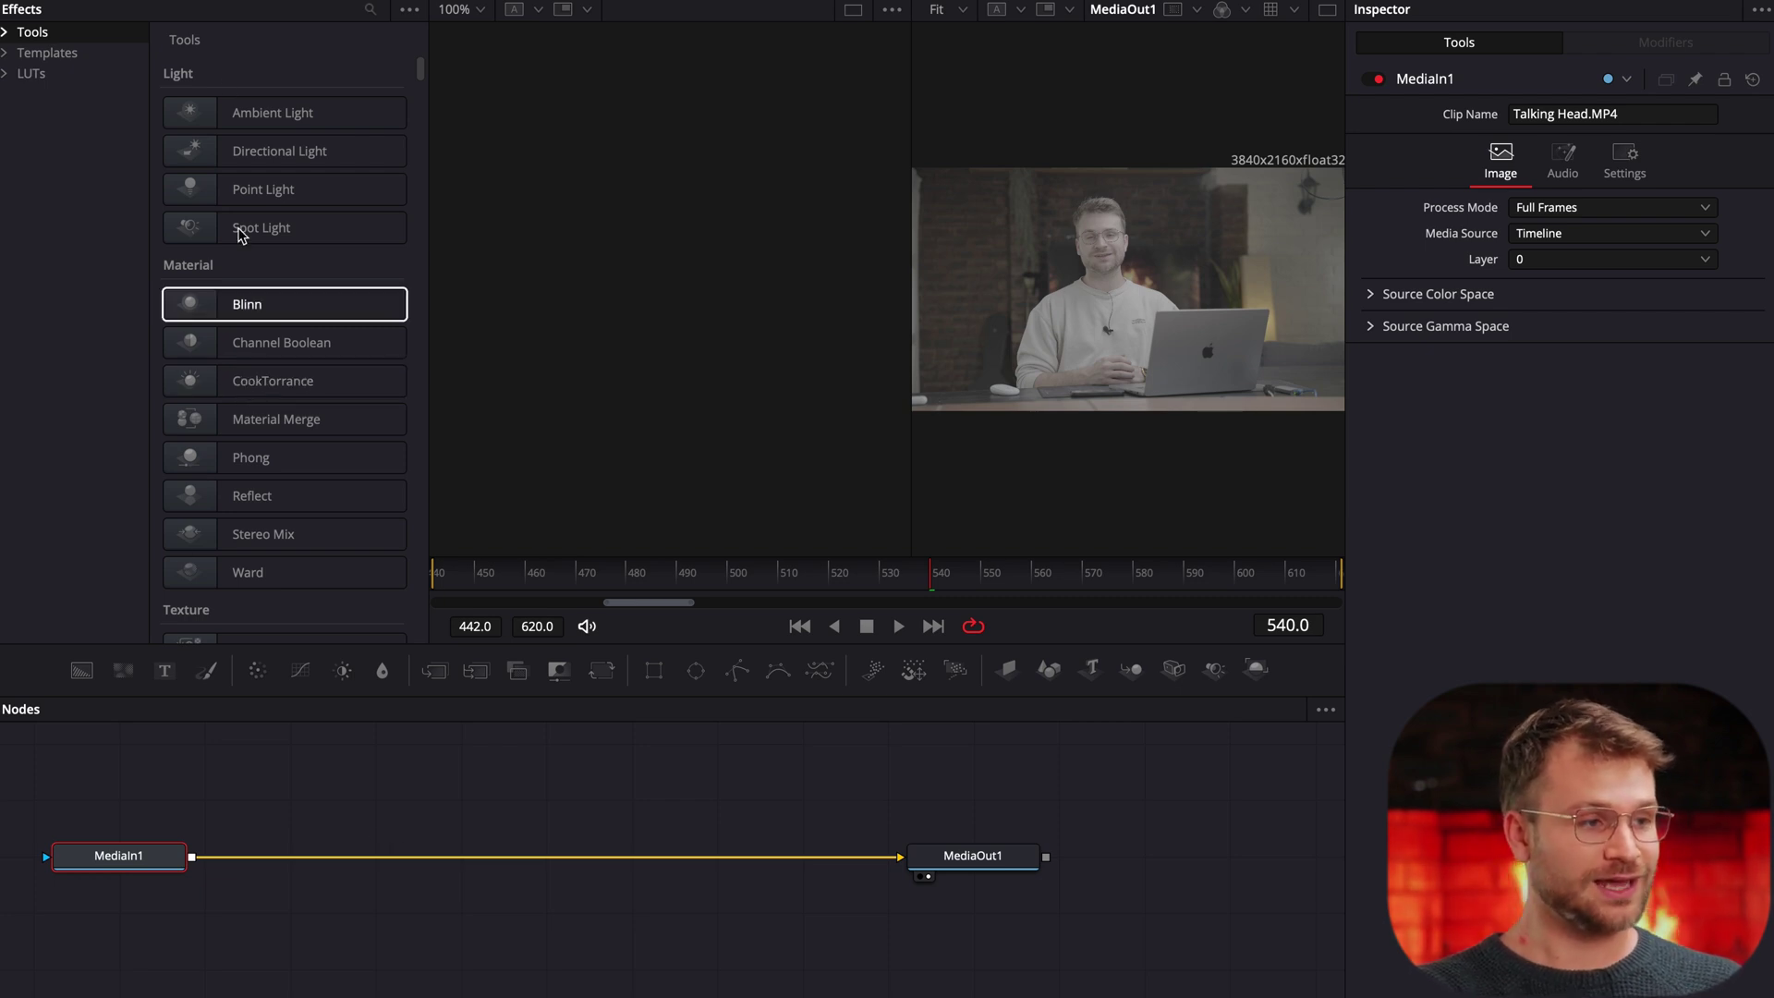
click(370, 11)
text(mask)
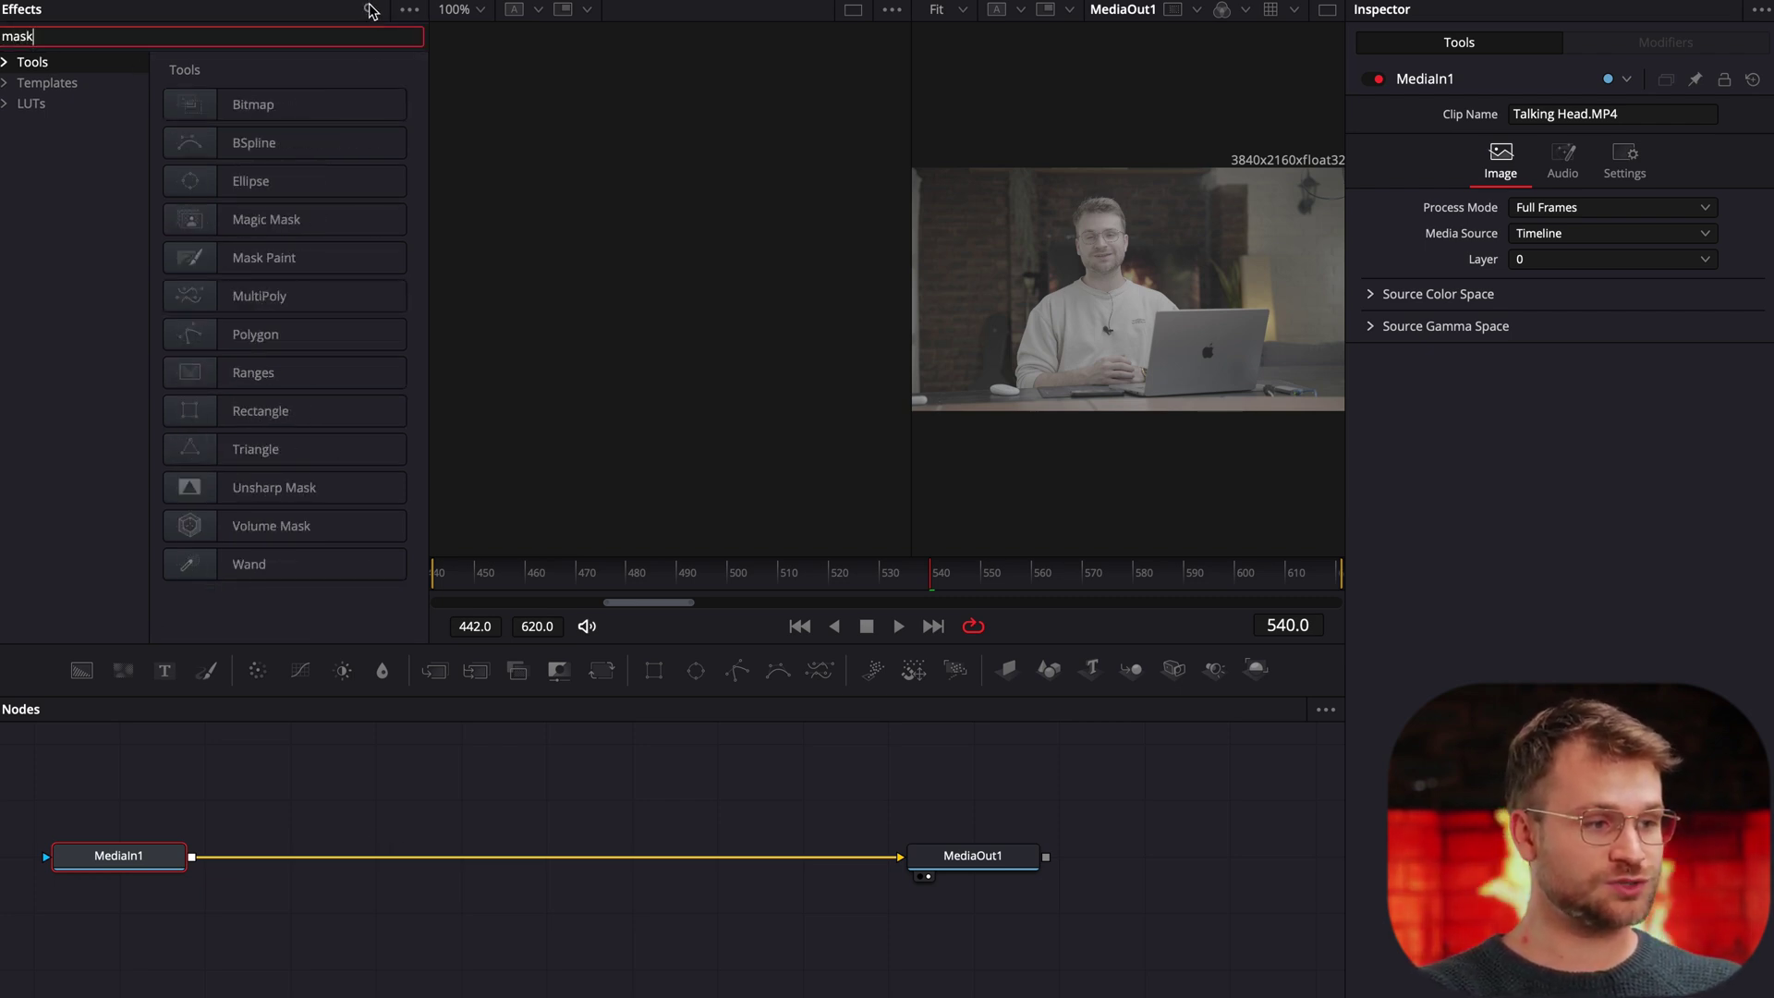
click(289, 222)
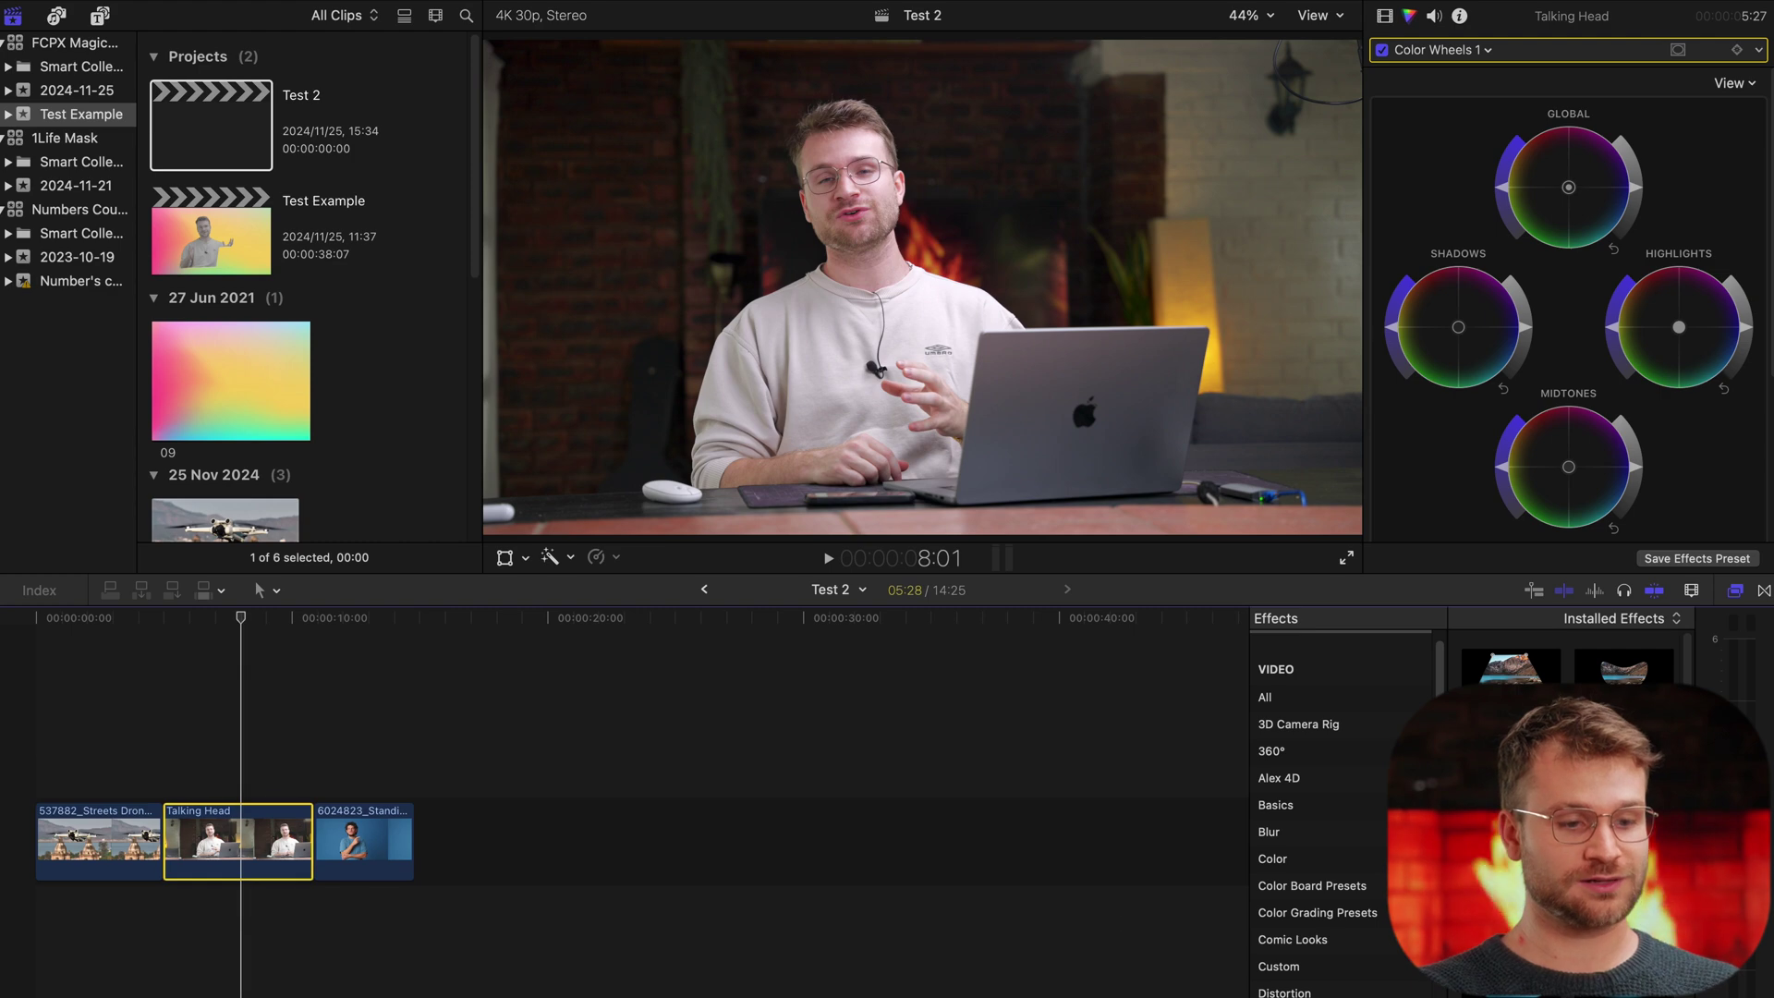
Apply Magnetic Mask to the Talking Head clip and show its controls in the Video inspector.
double_click(1511, 758)
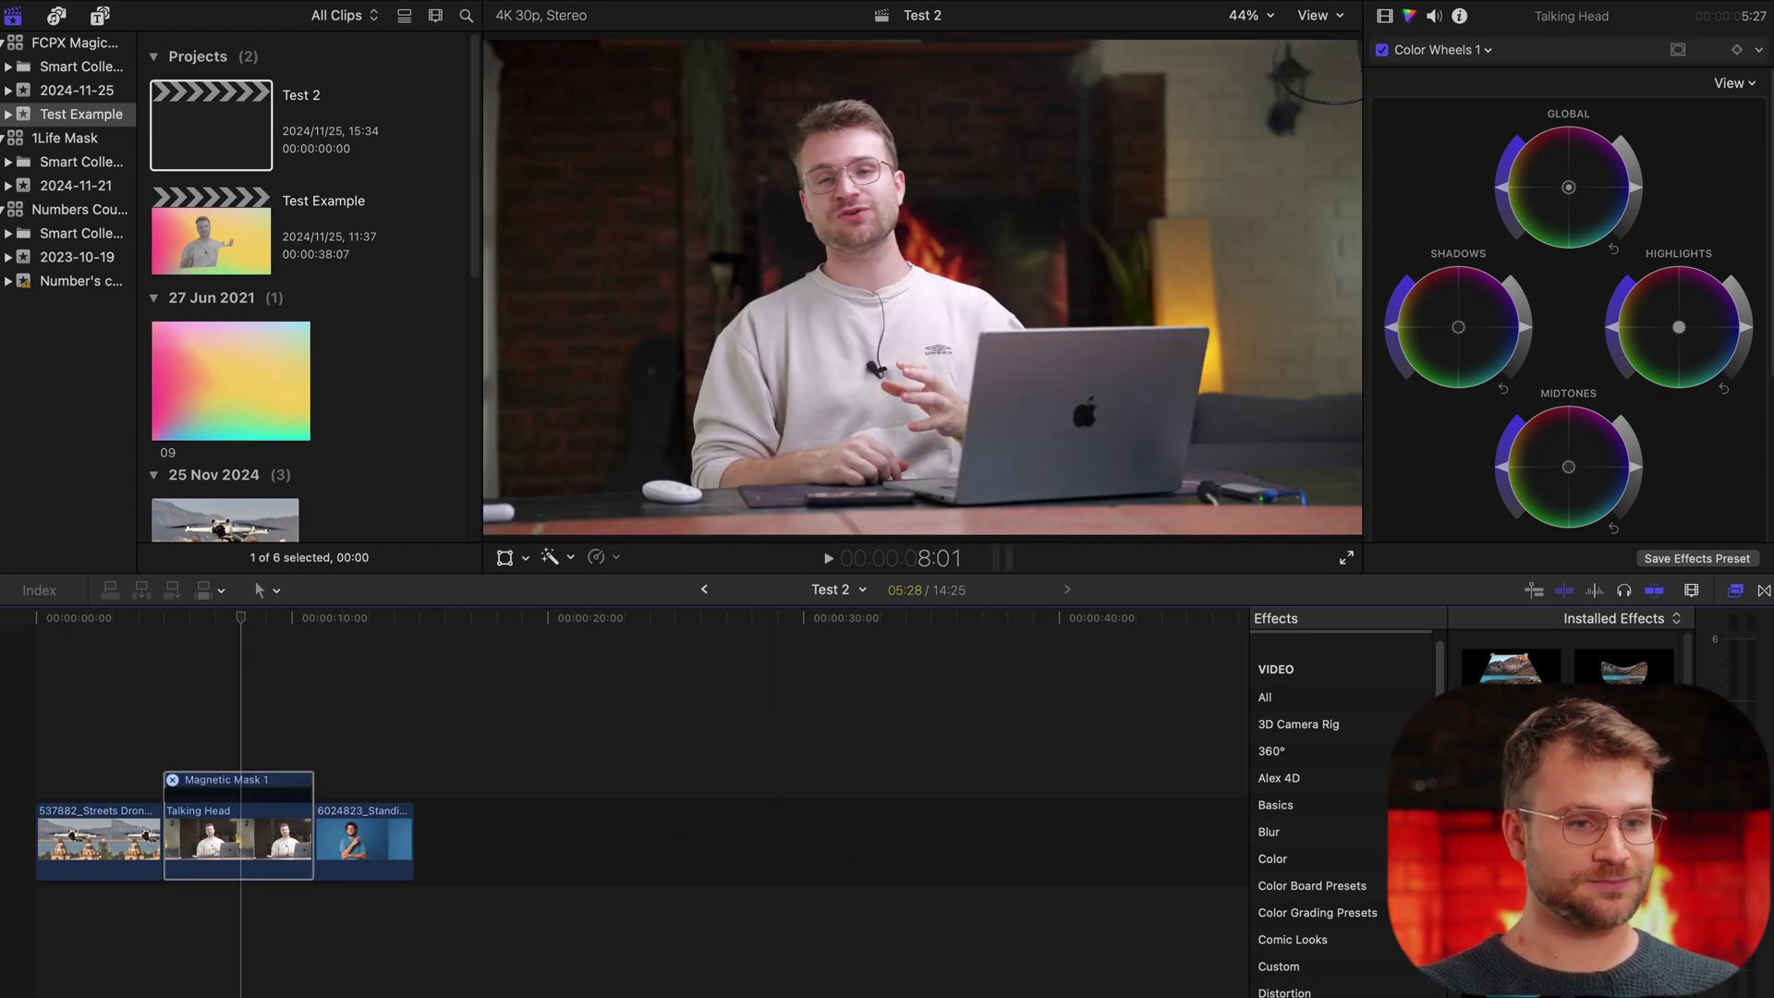
click(1386, 18)
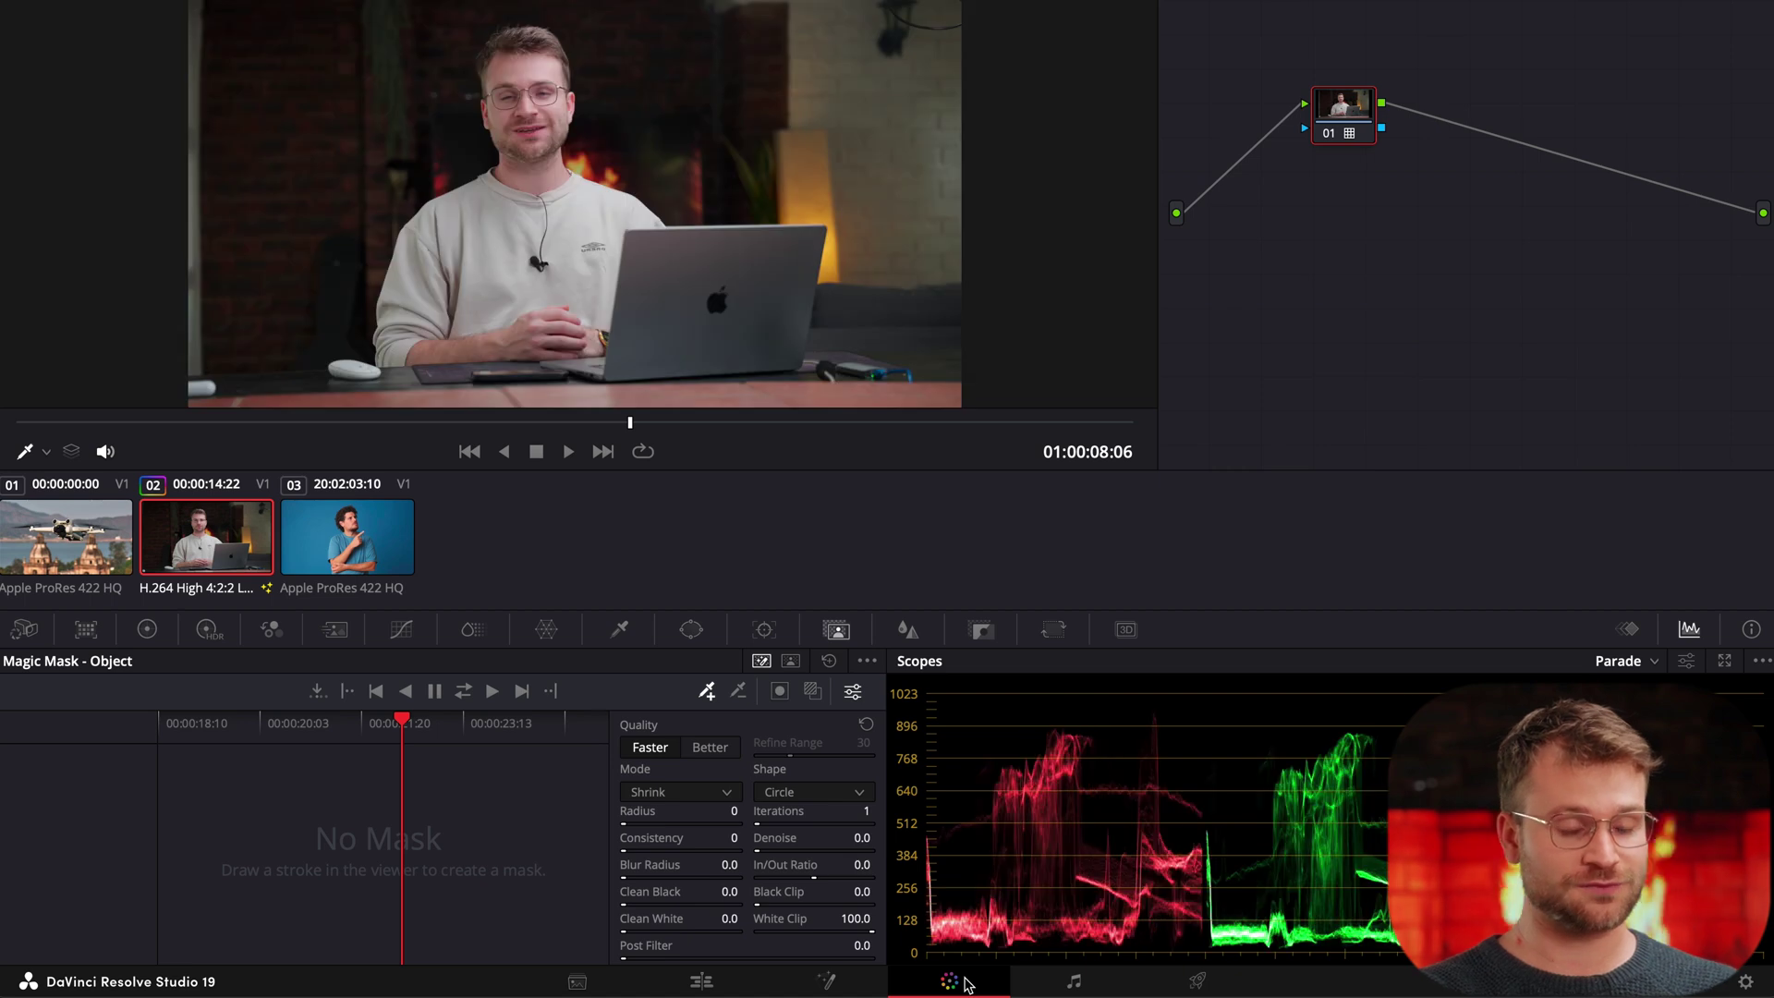
Add an alpha output to the Color node graph and wire the node's key into it.
right_click(1739, 278)
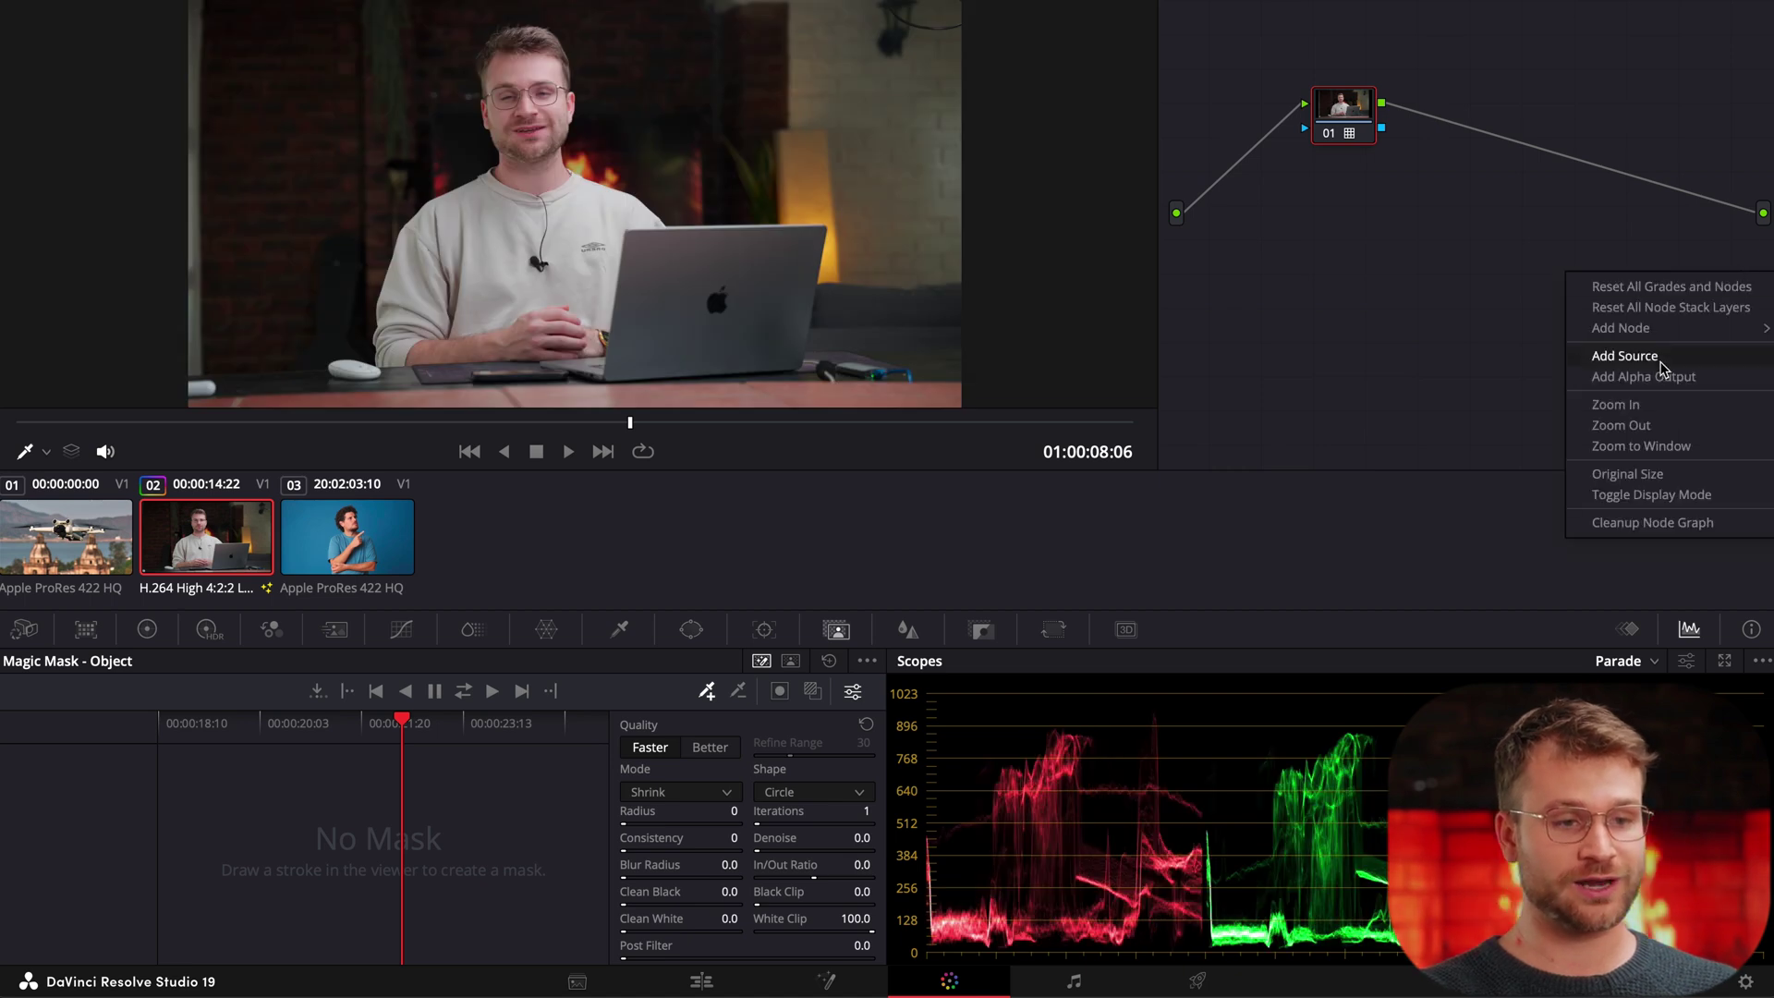
click(1642, 374)
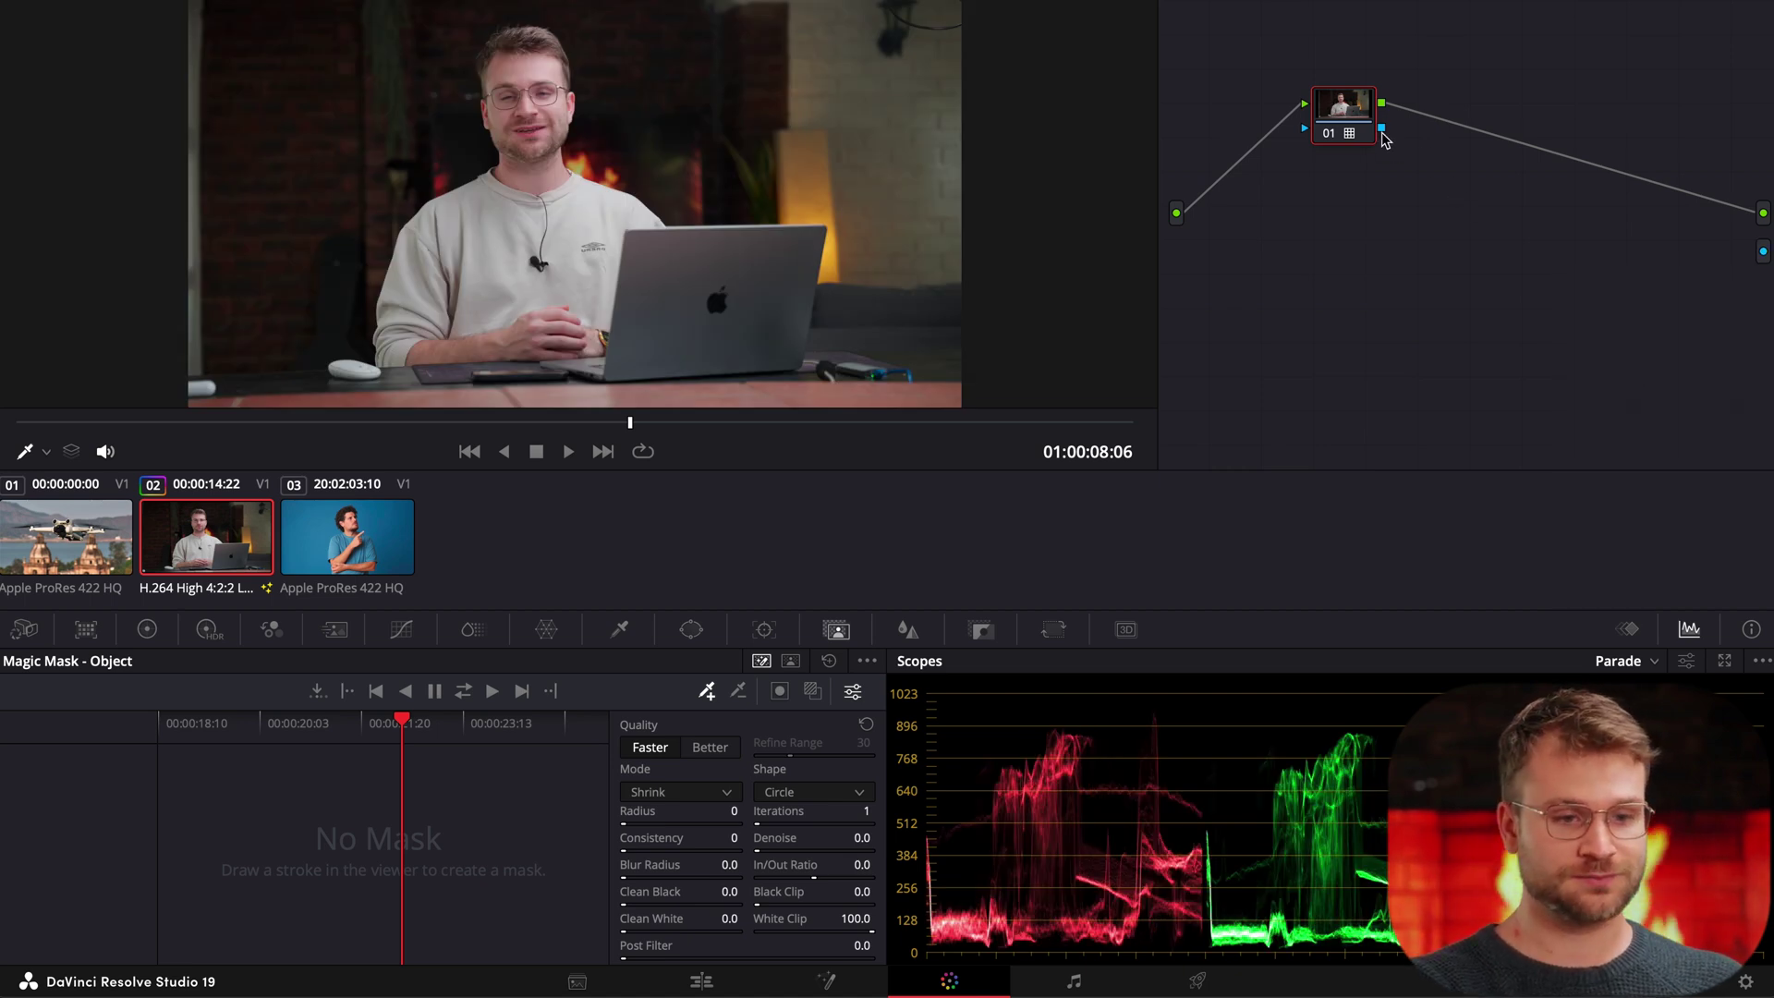
drag(1381, 128, 1763, 251)
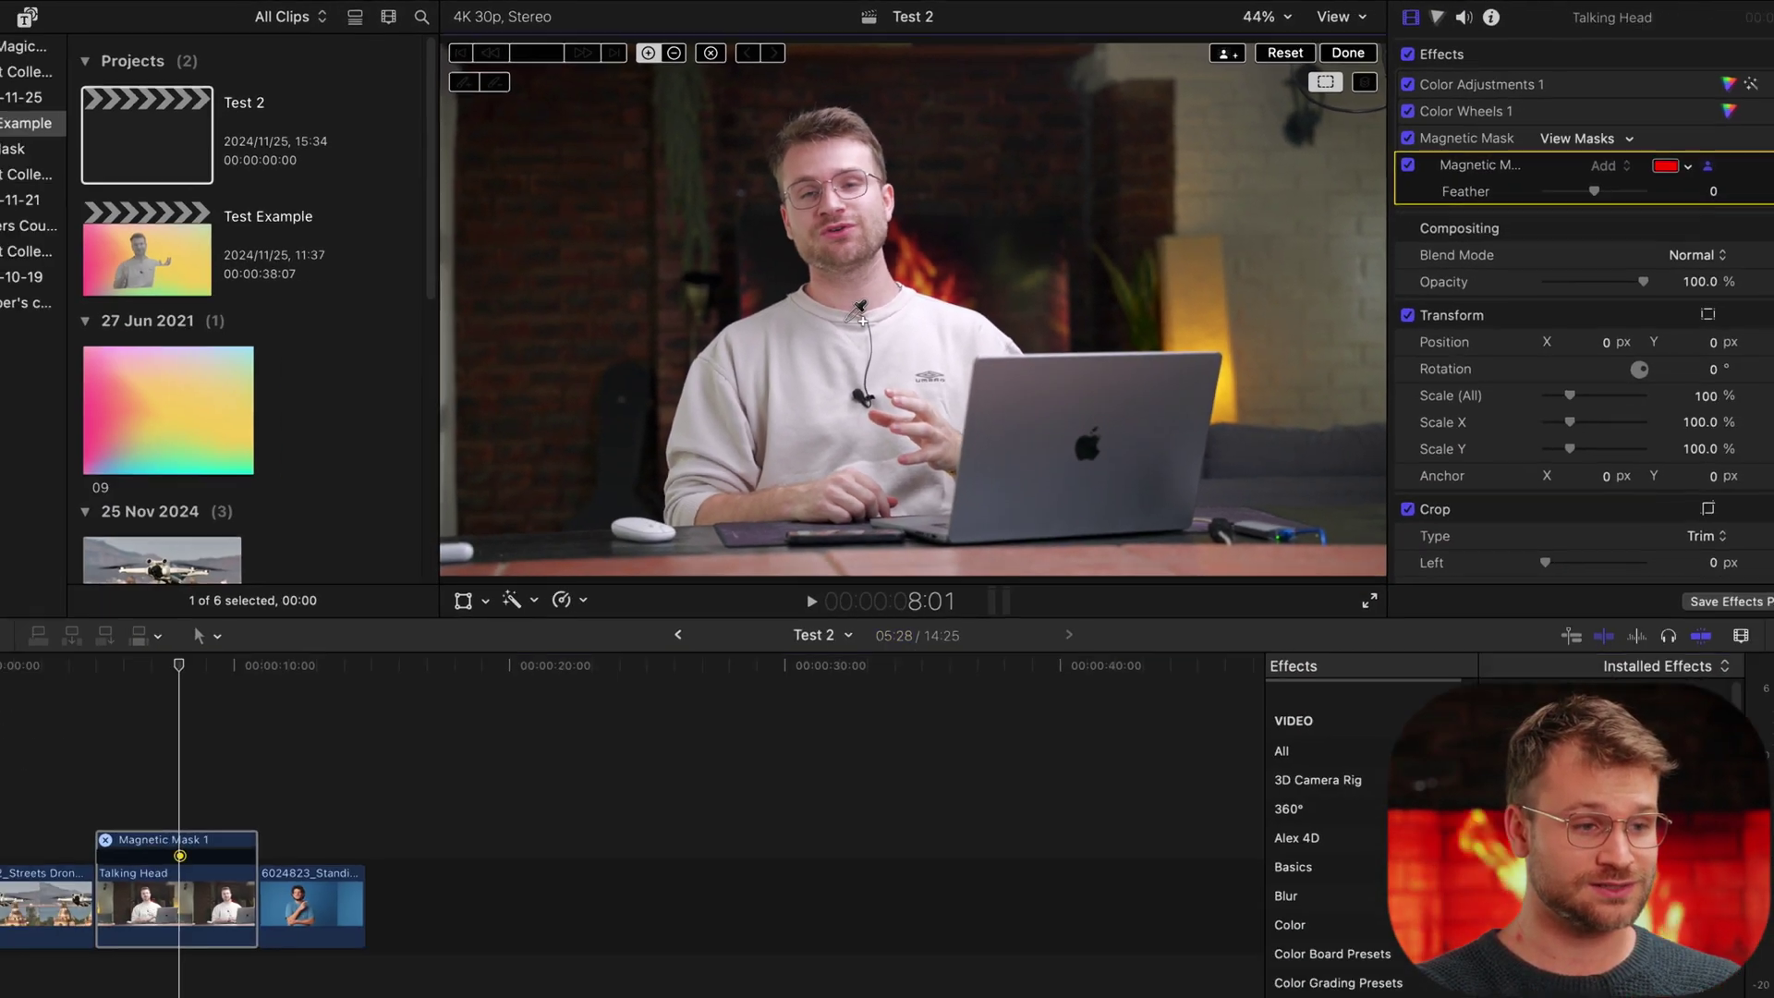
Select the presenter as the mask subject, checking it at 150% zoom before returning to Fit.
click(729, 510)
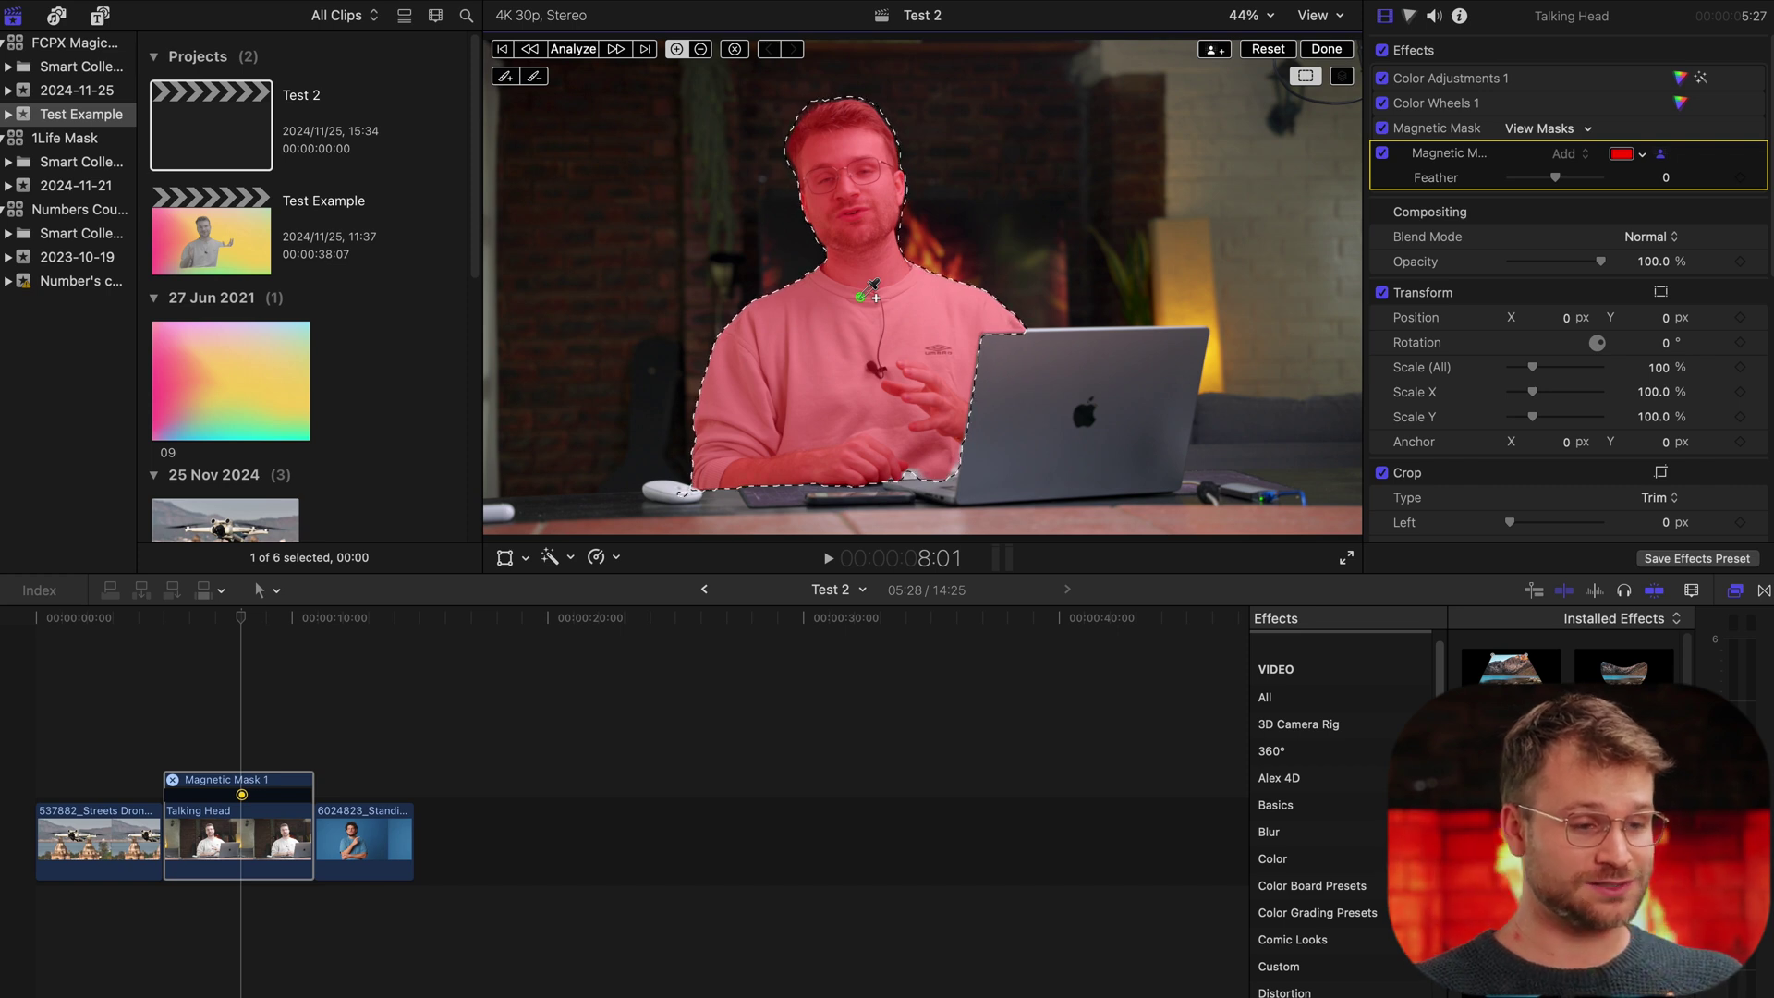
click(1245, 21)
click(1273, 168)
scroll(1327, 305, down, 5)
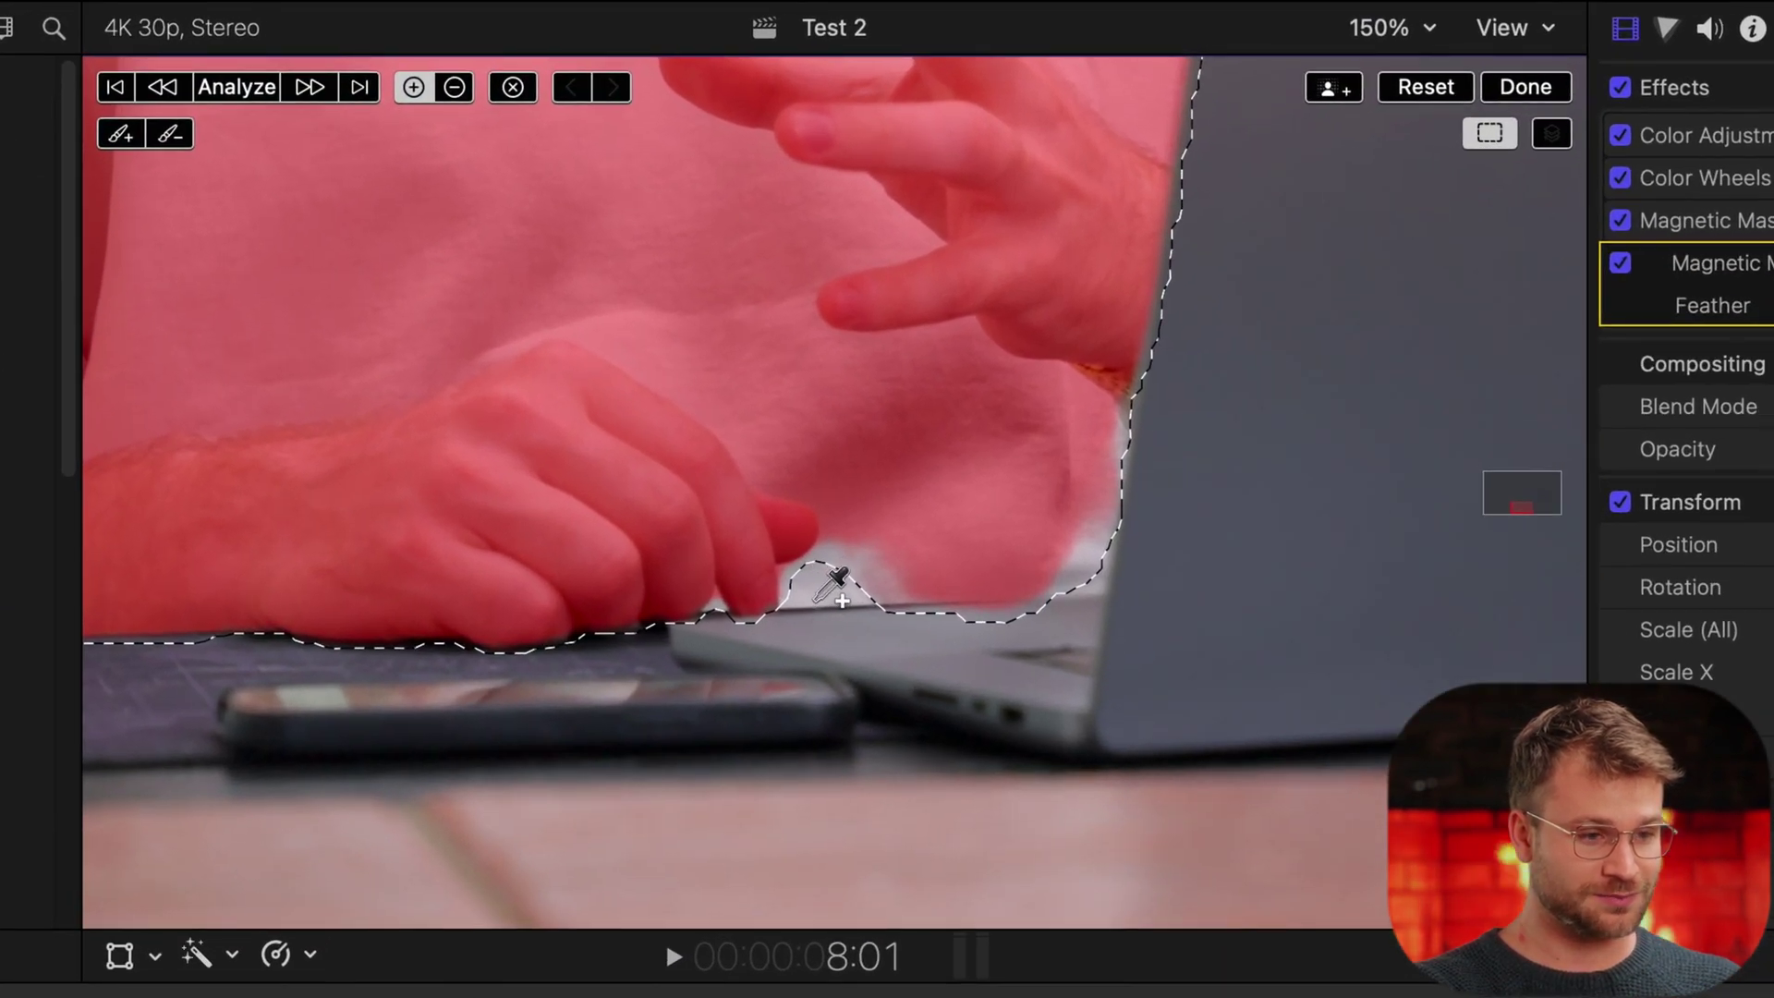
click(1376, 28)
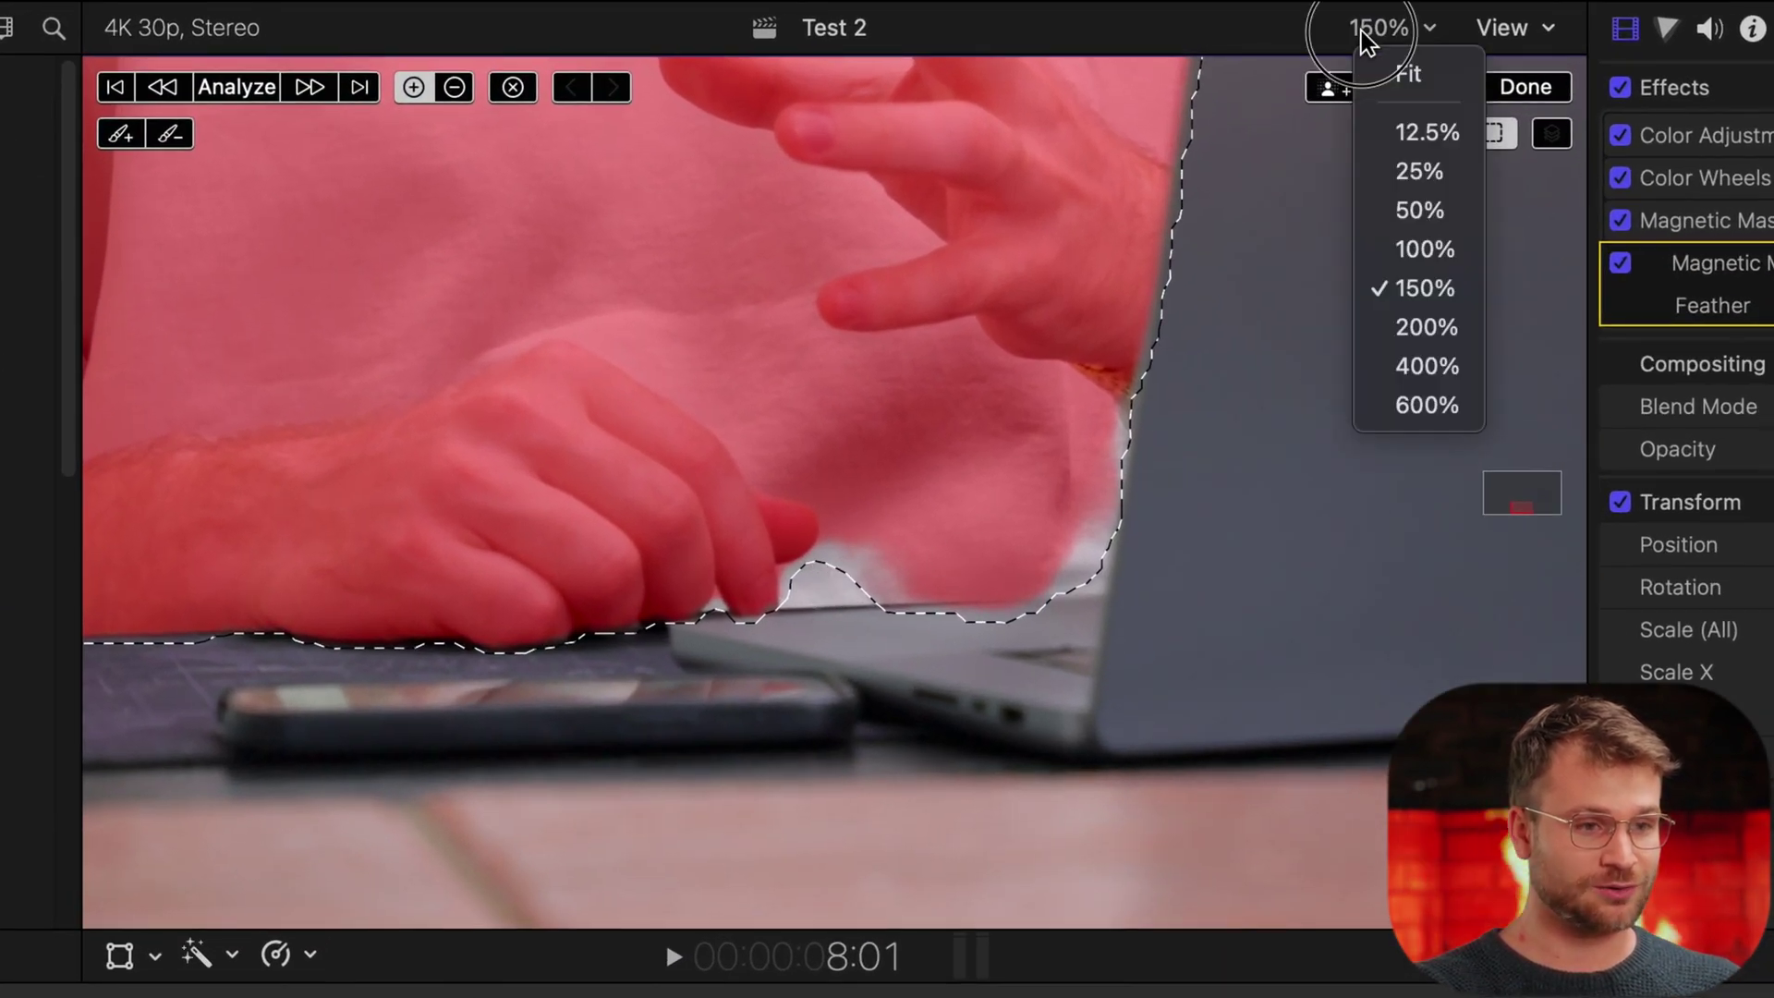
click(1393, 72)
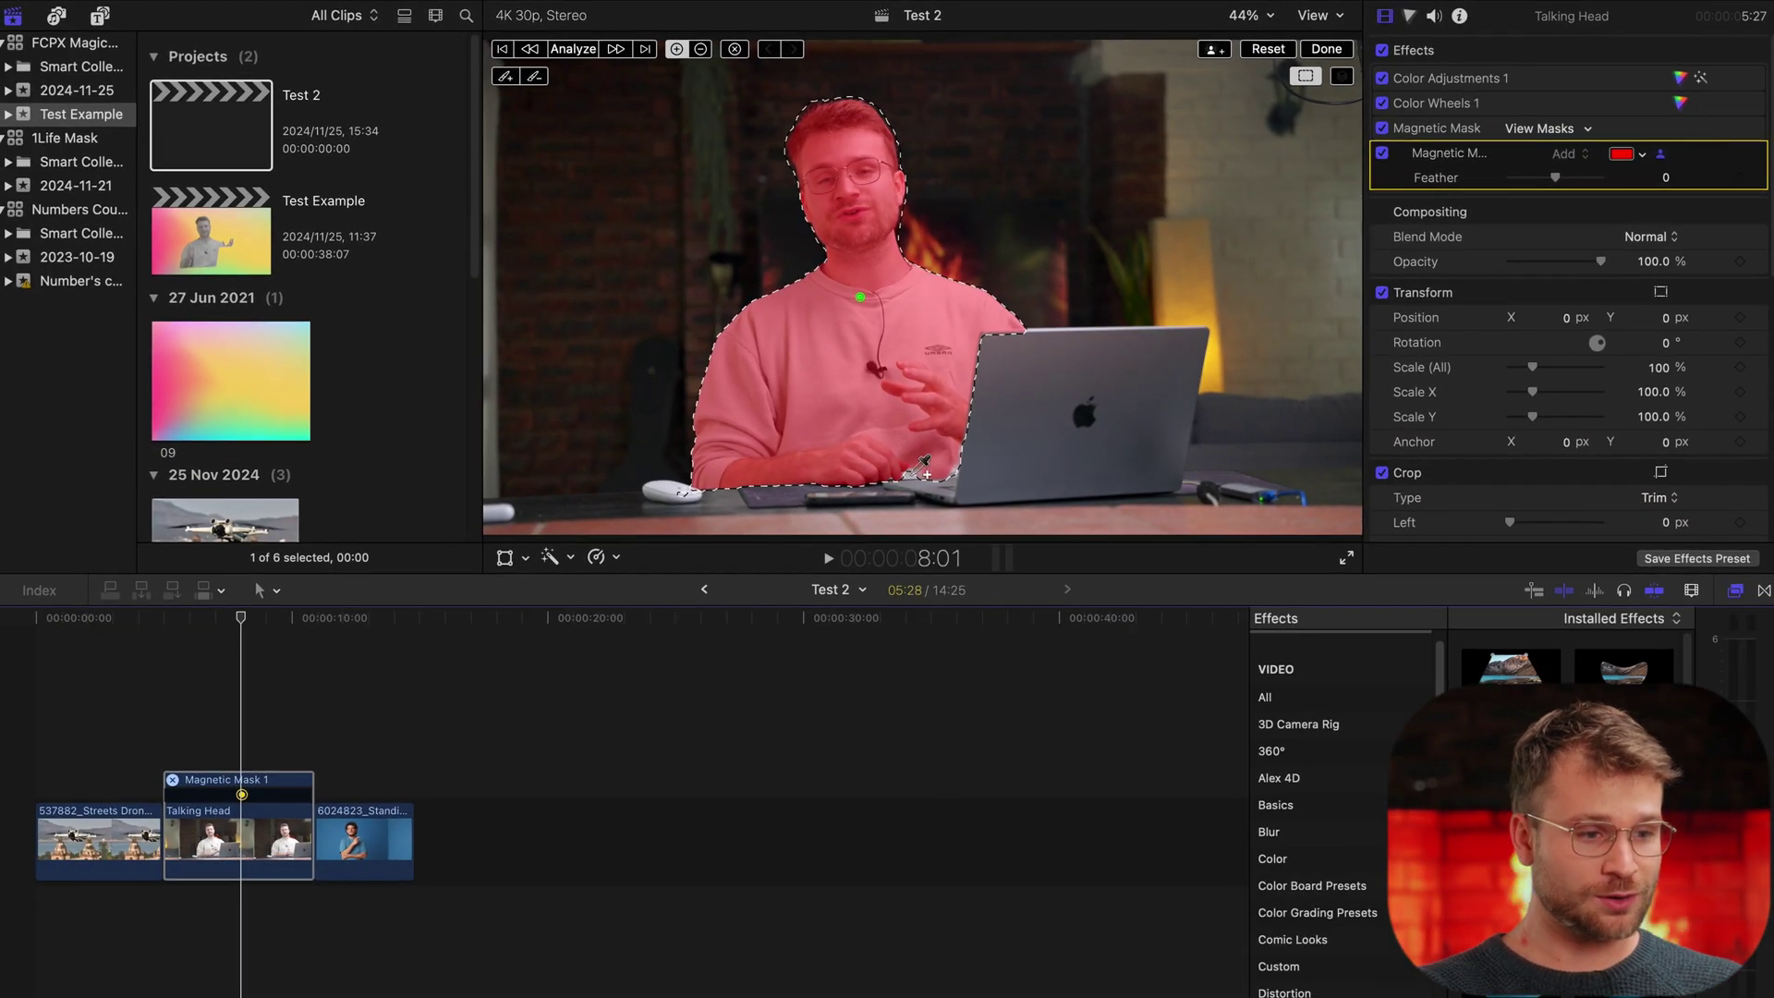
Add the presenter's hands, exclude the laptop edge, and analyze the mask across the clip.
click(910, 472)
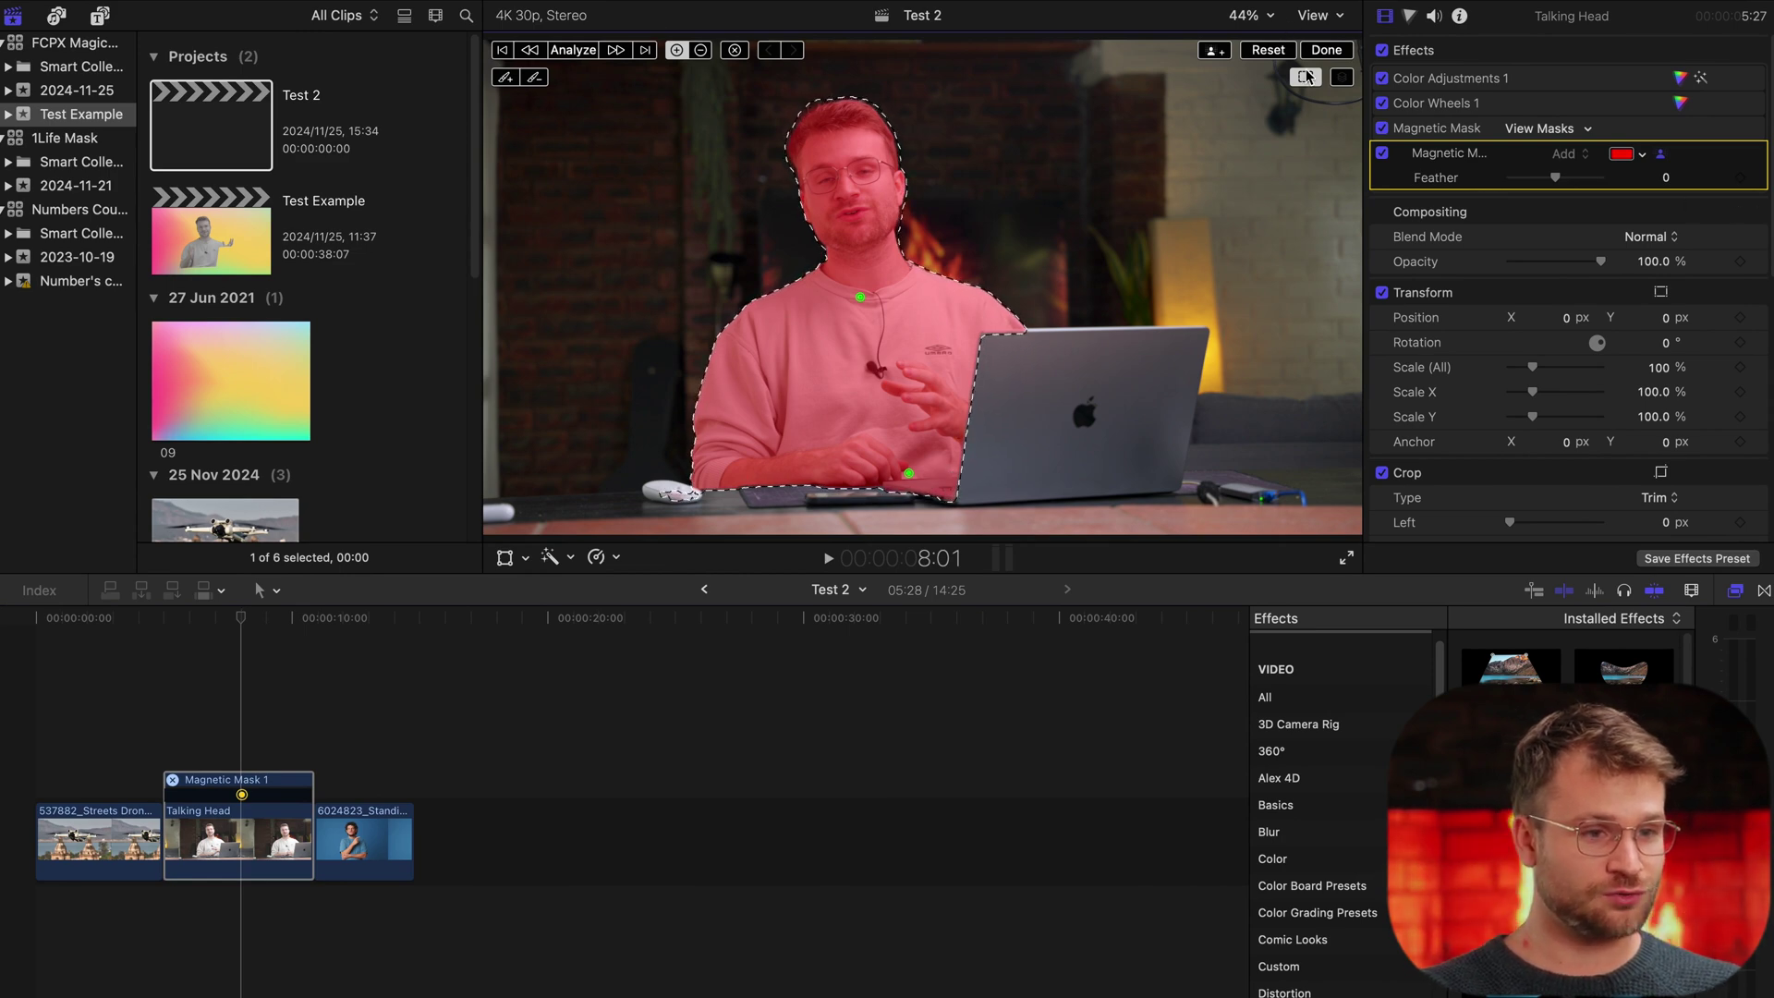
click(702, 50)
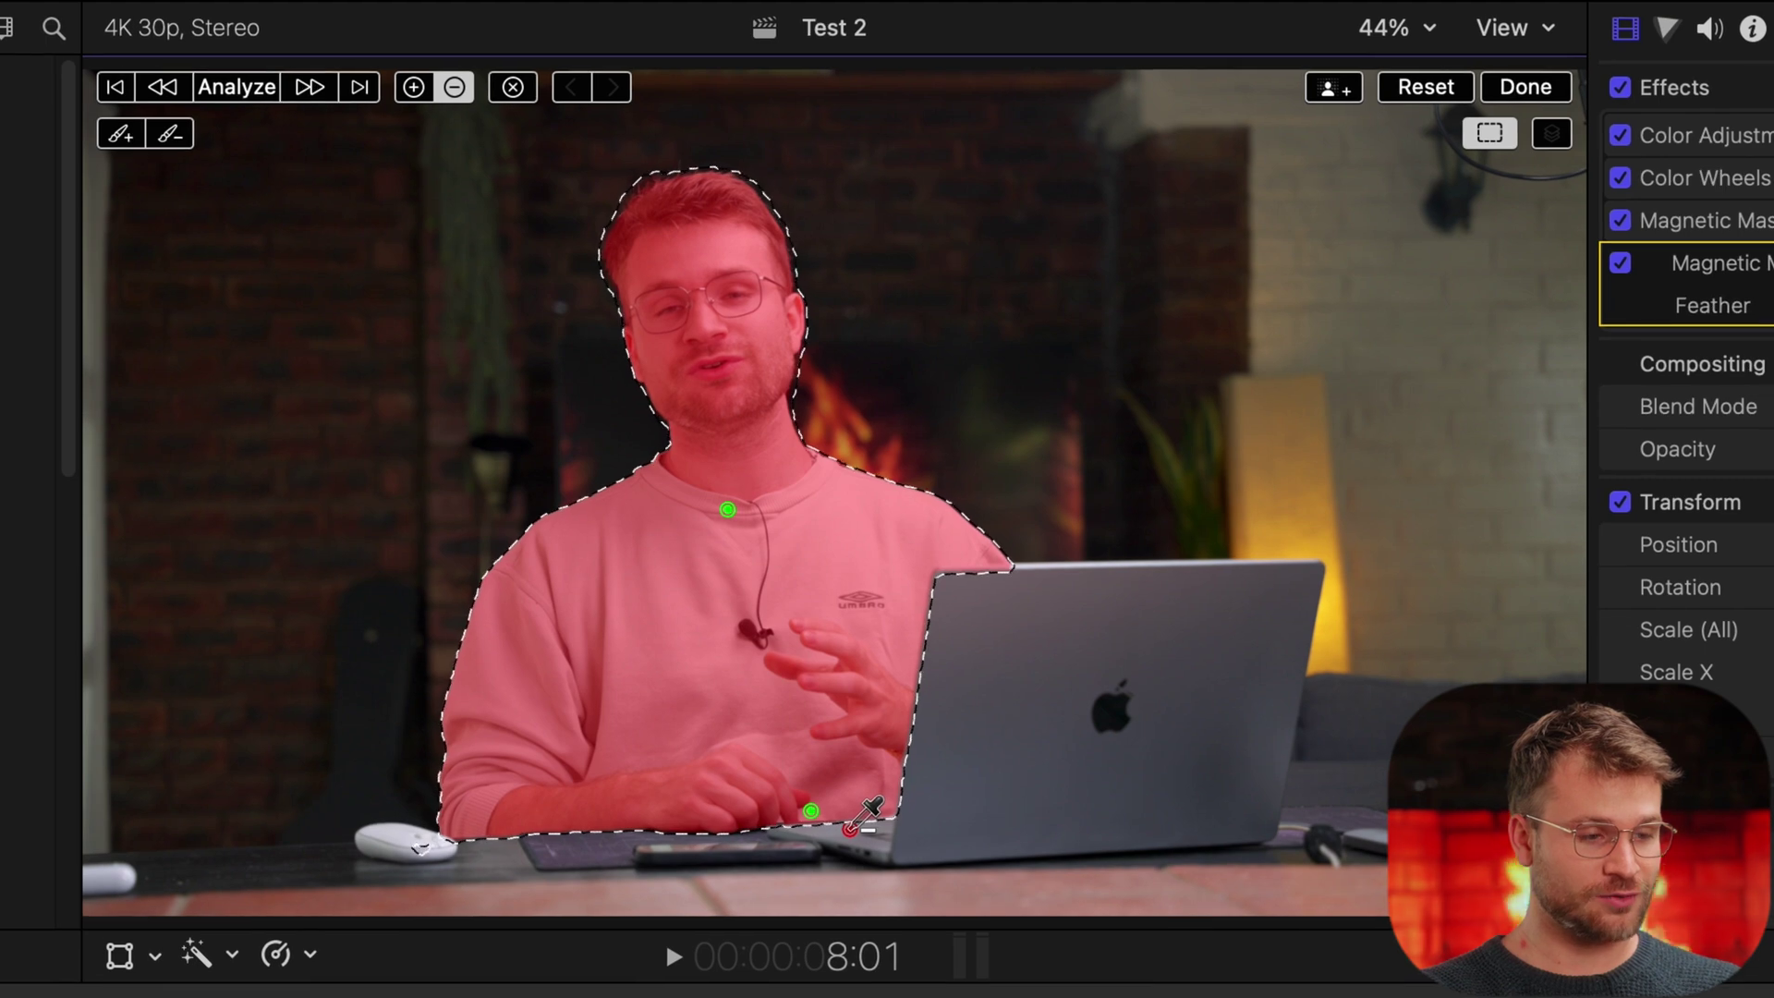
click(932, 483)
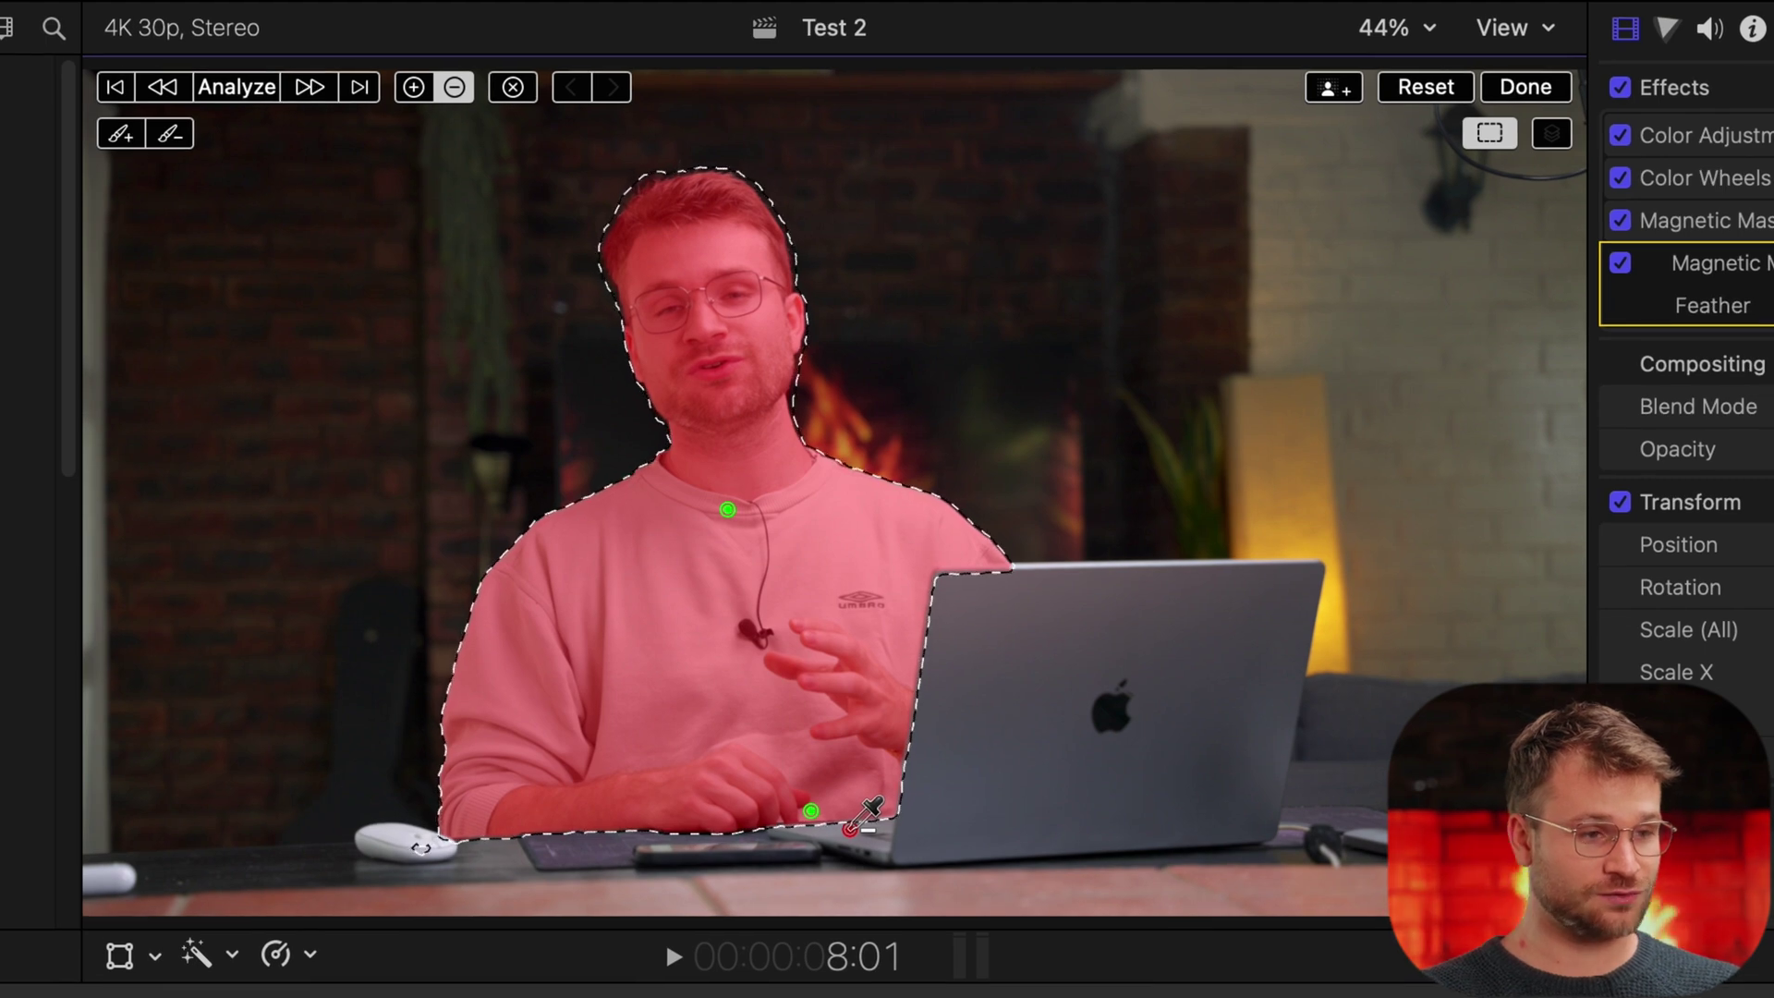
click(236, 85)
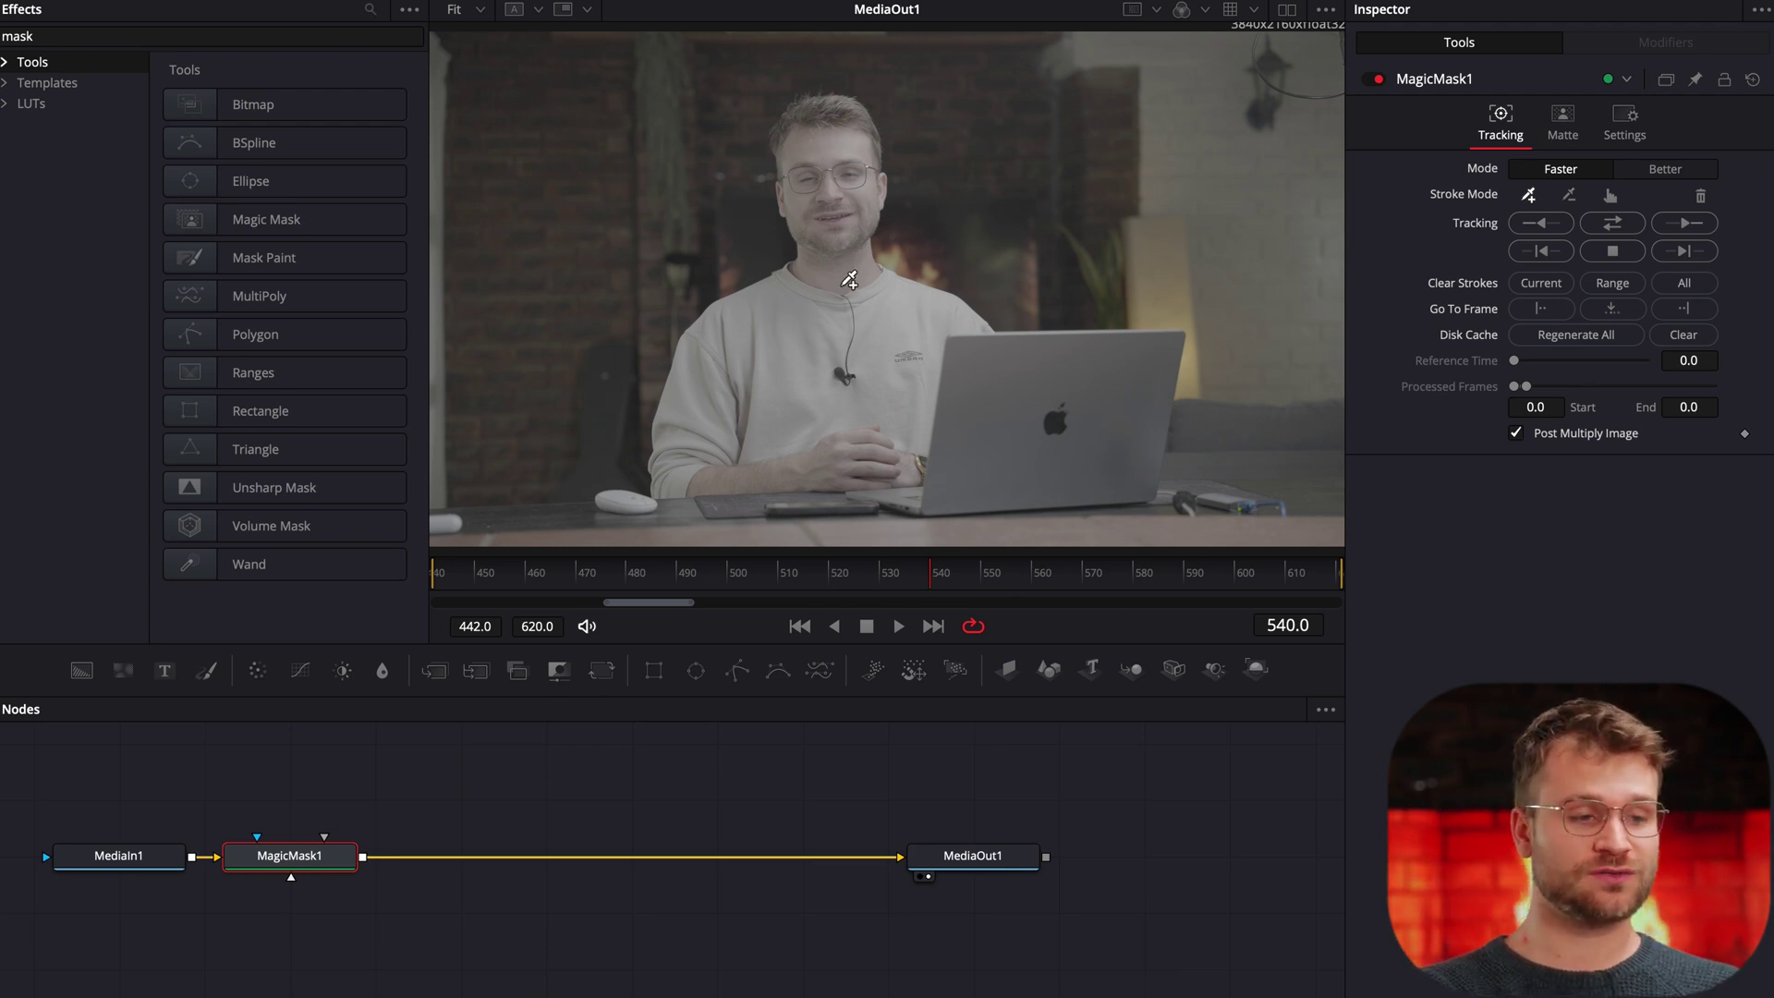
Set the reference frame, stroke the presenter and his lower forearm, and track bidirectionally.
click(849, 279)
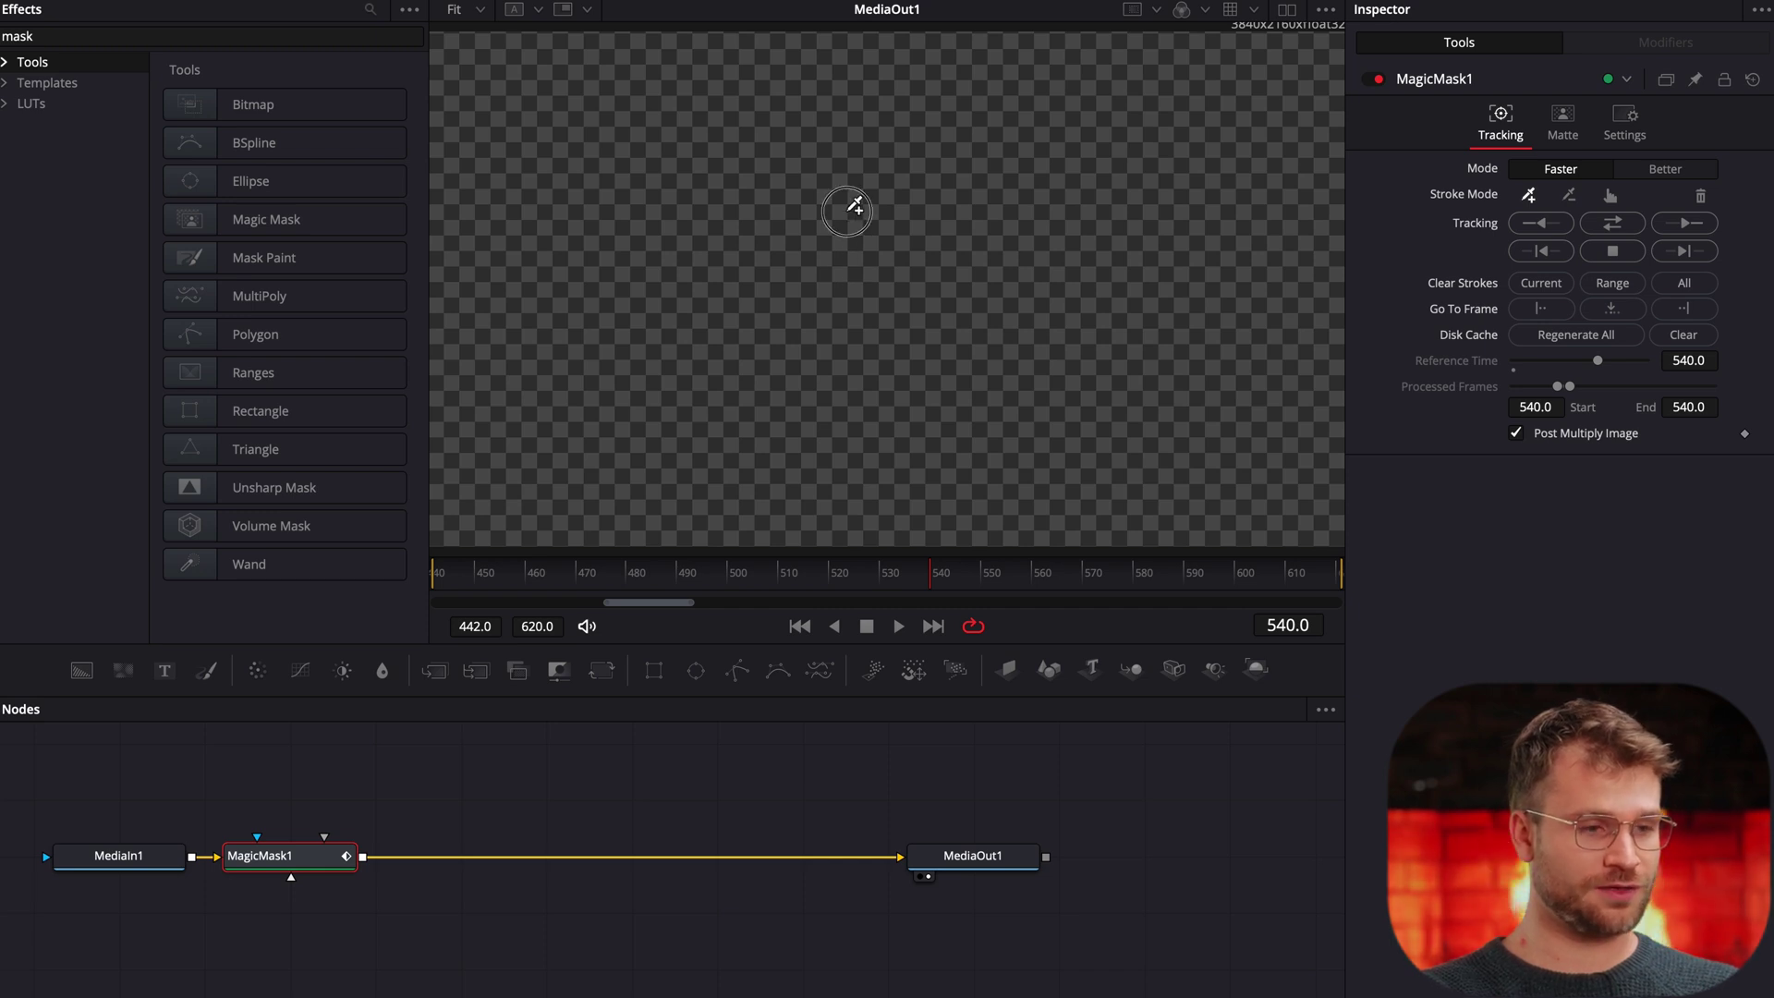
drag(846, 212, 840, 372)
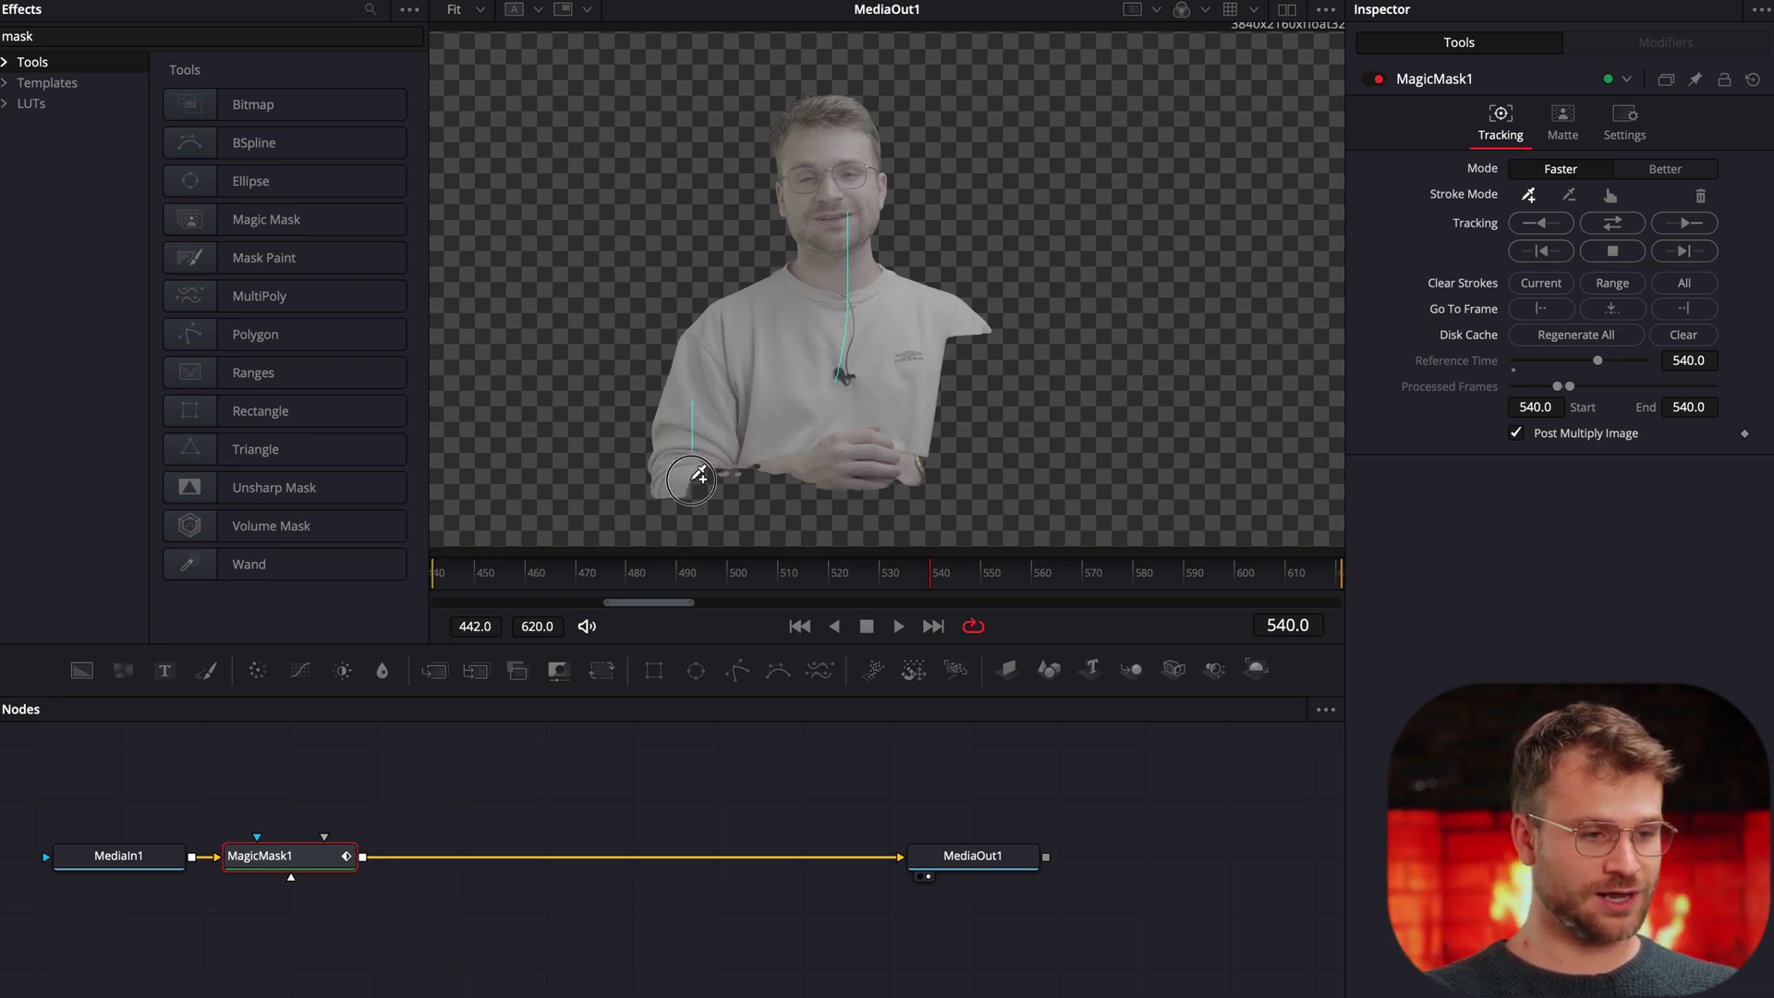
drag(693, 480, 891, 480)
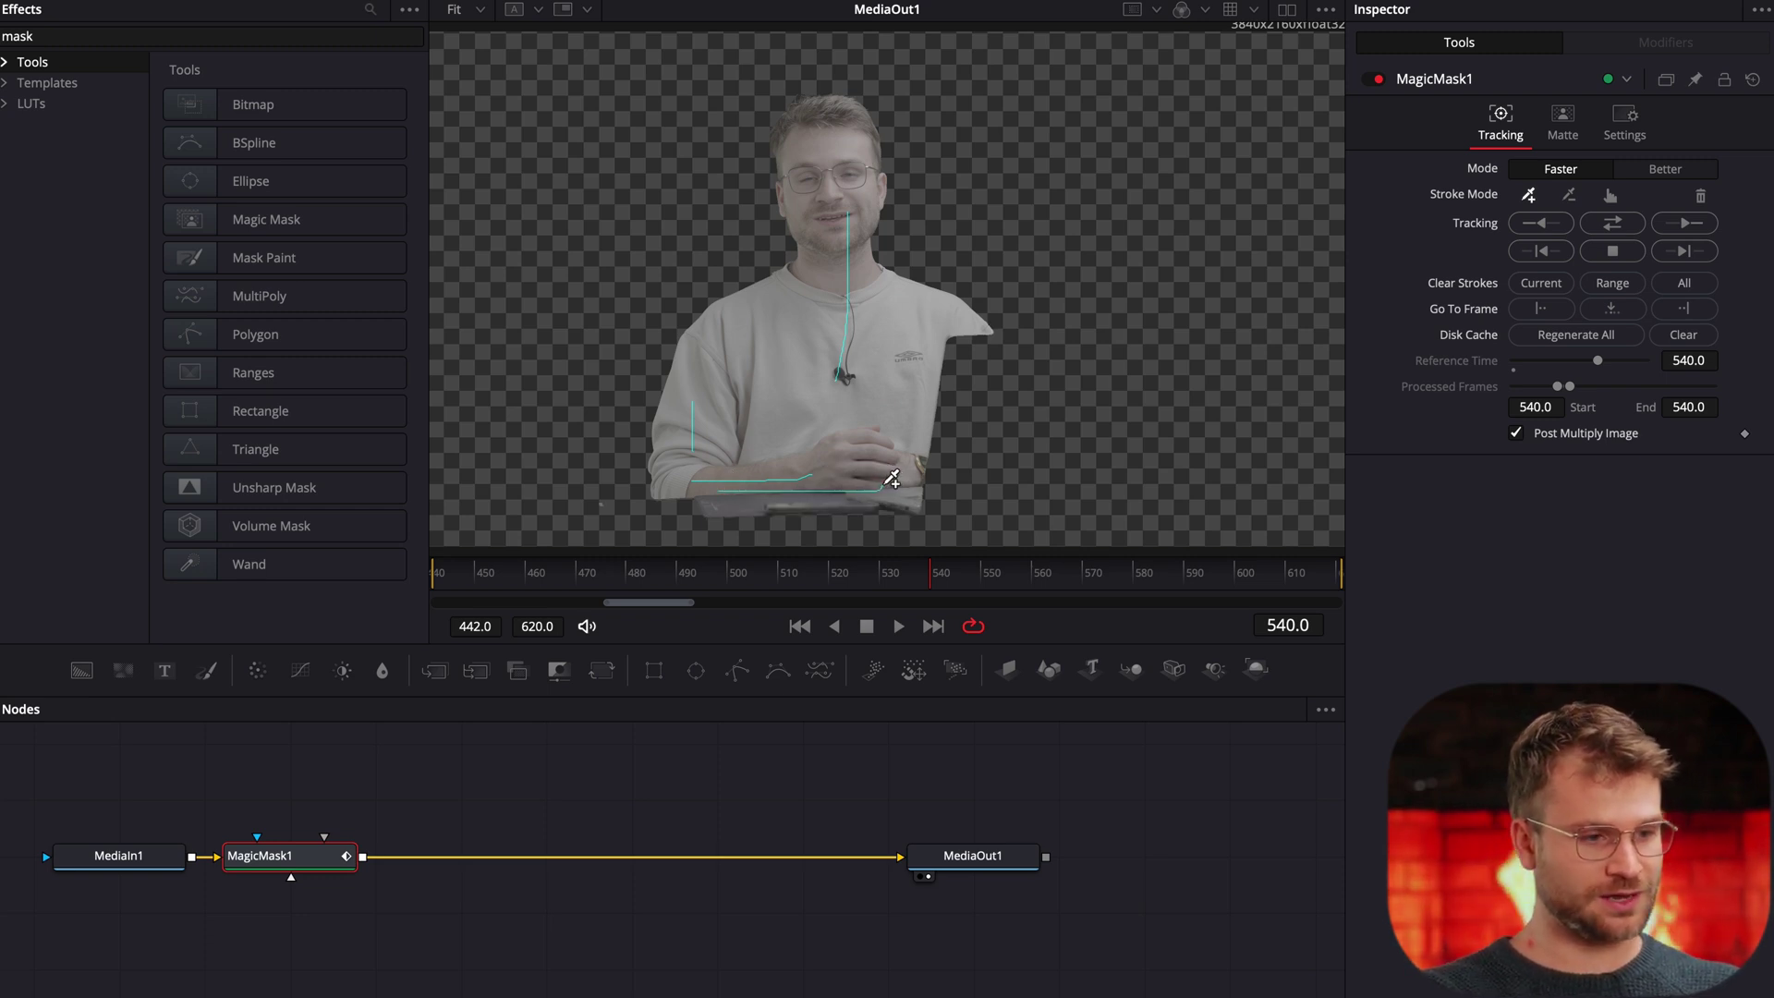
key(ctrl+z)
drag(736, 481, 834, 479)
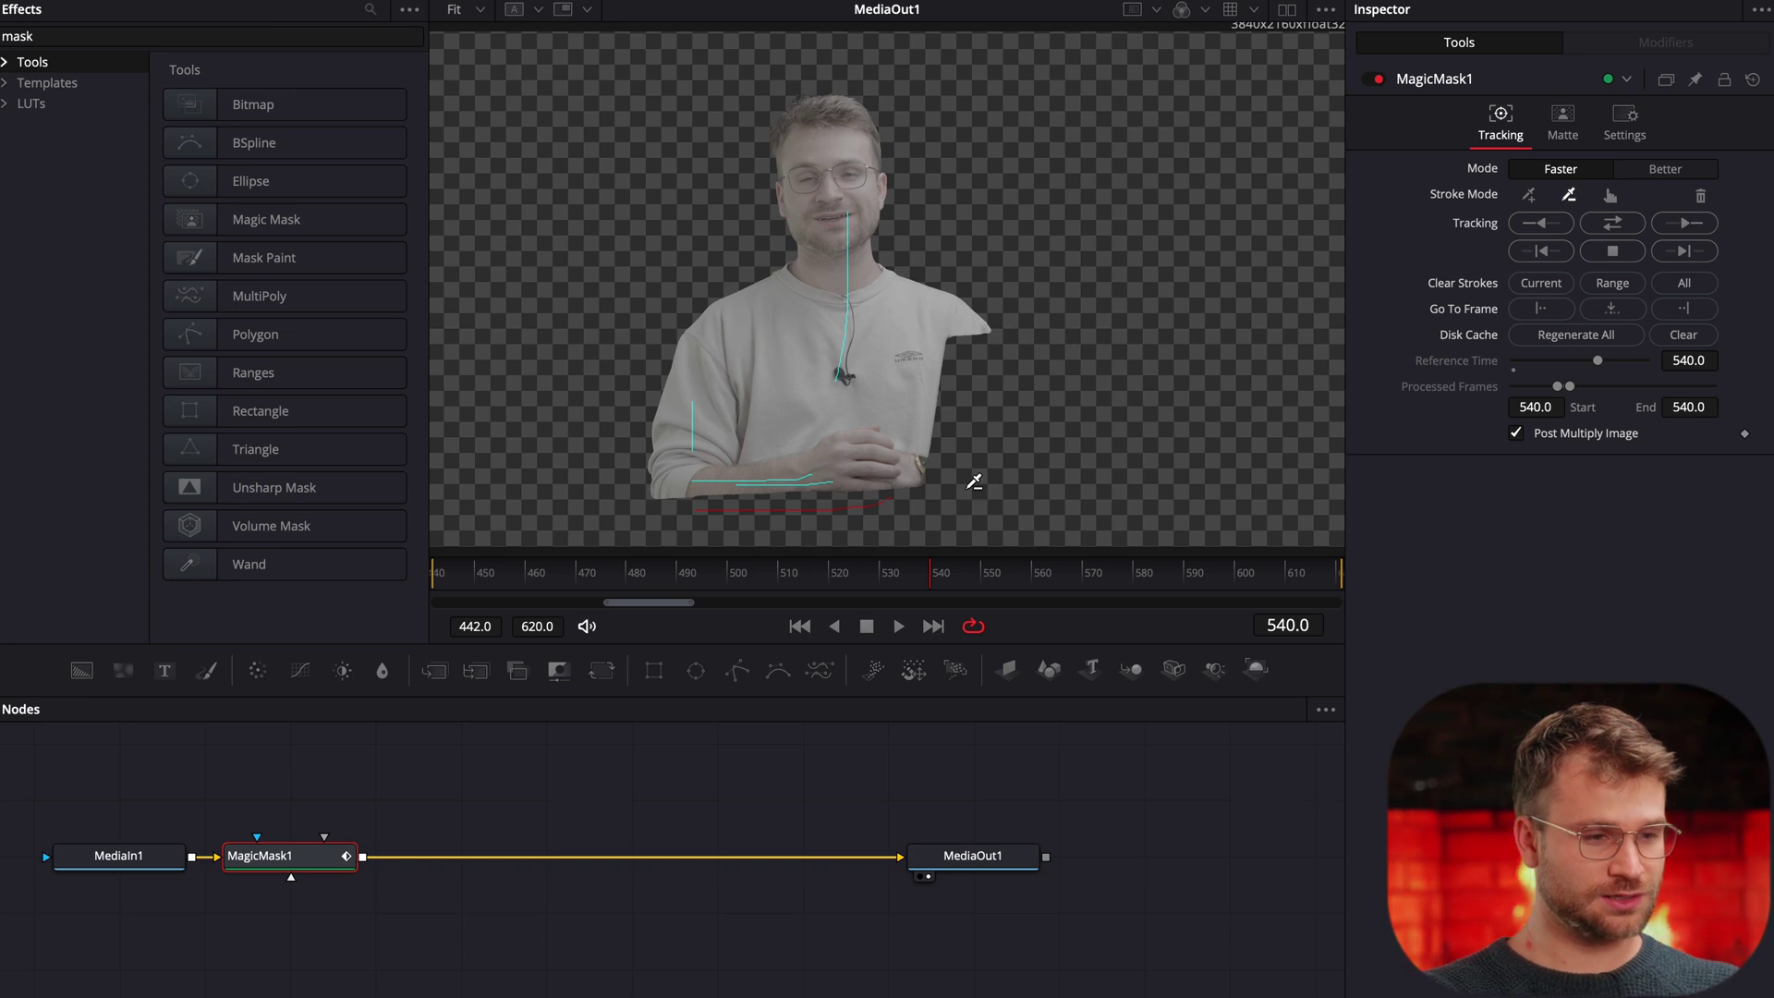
click(1615, 223)
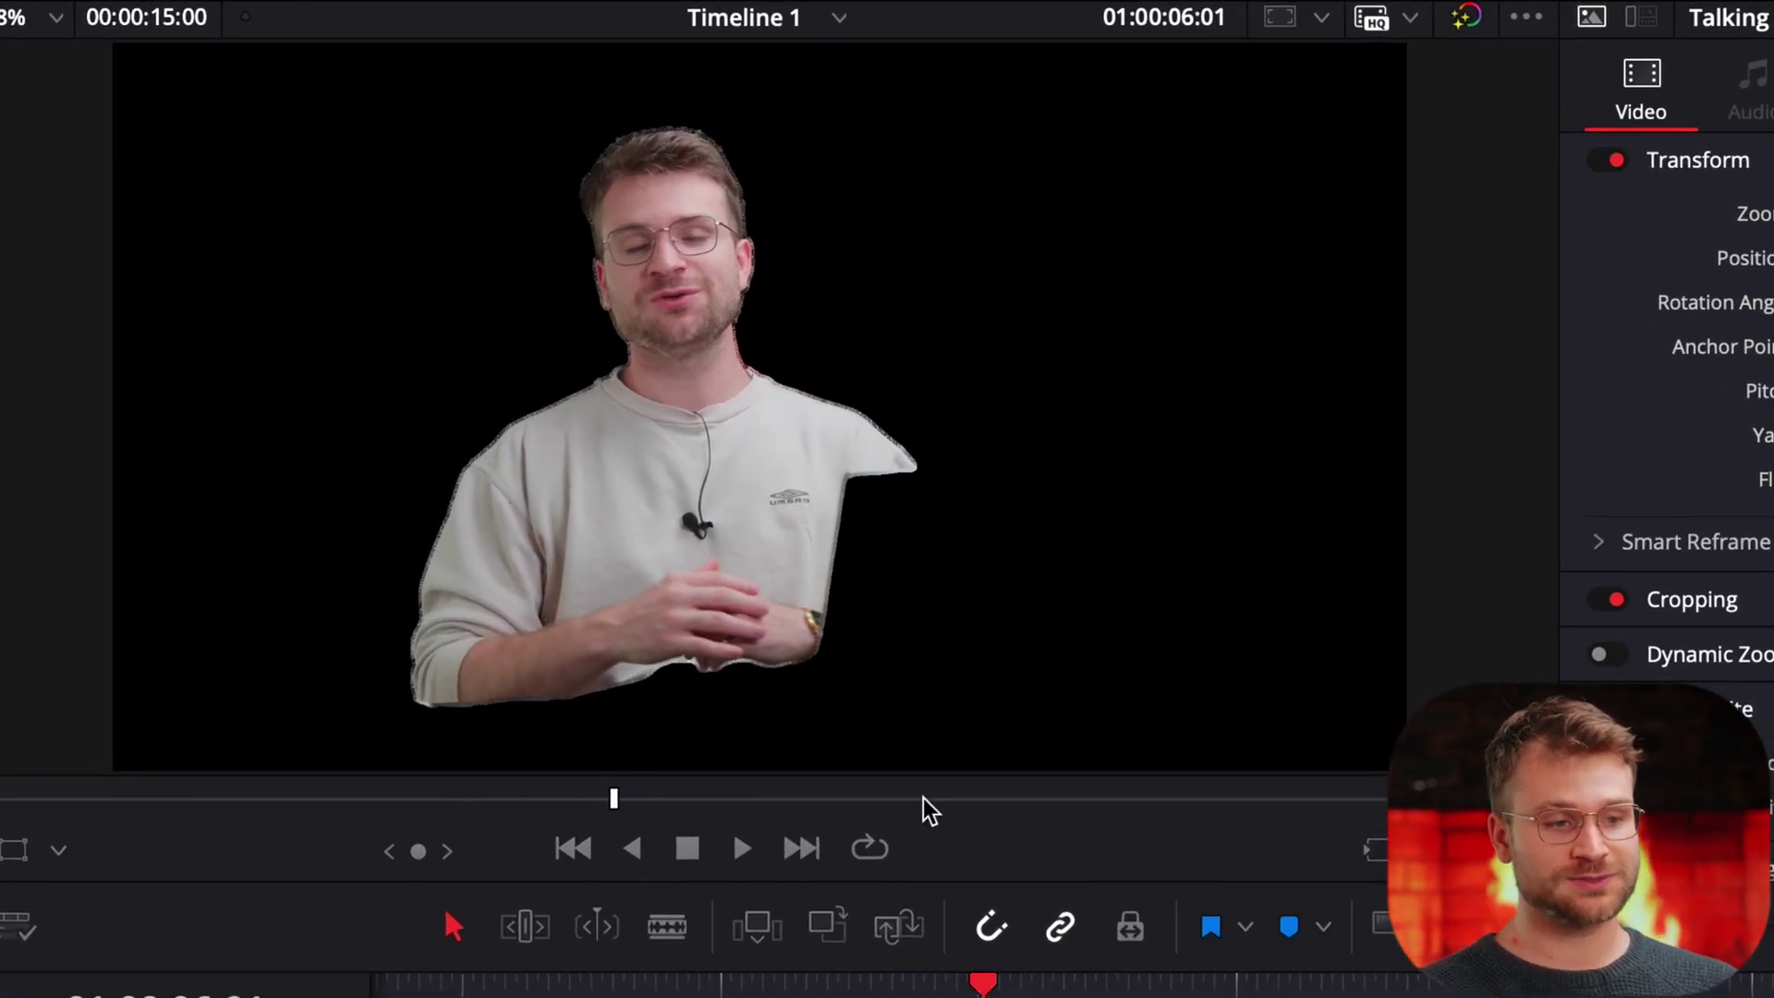
key(space)
key(space)
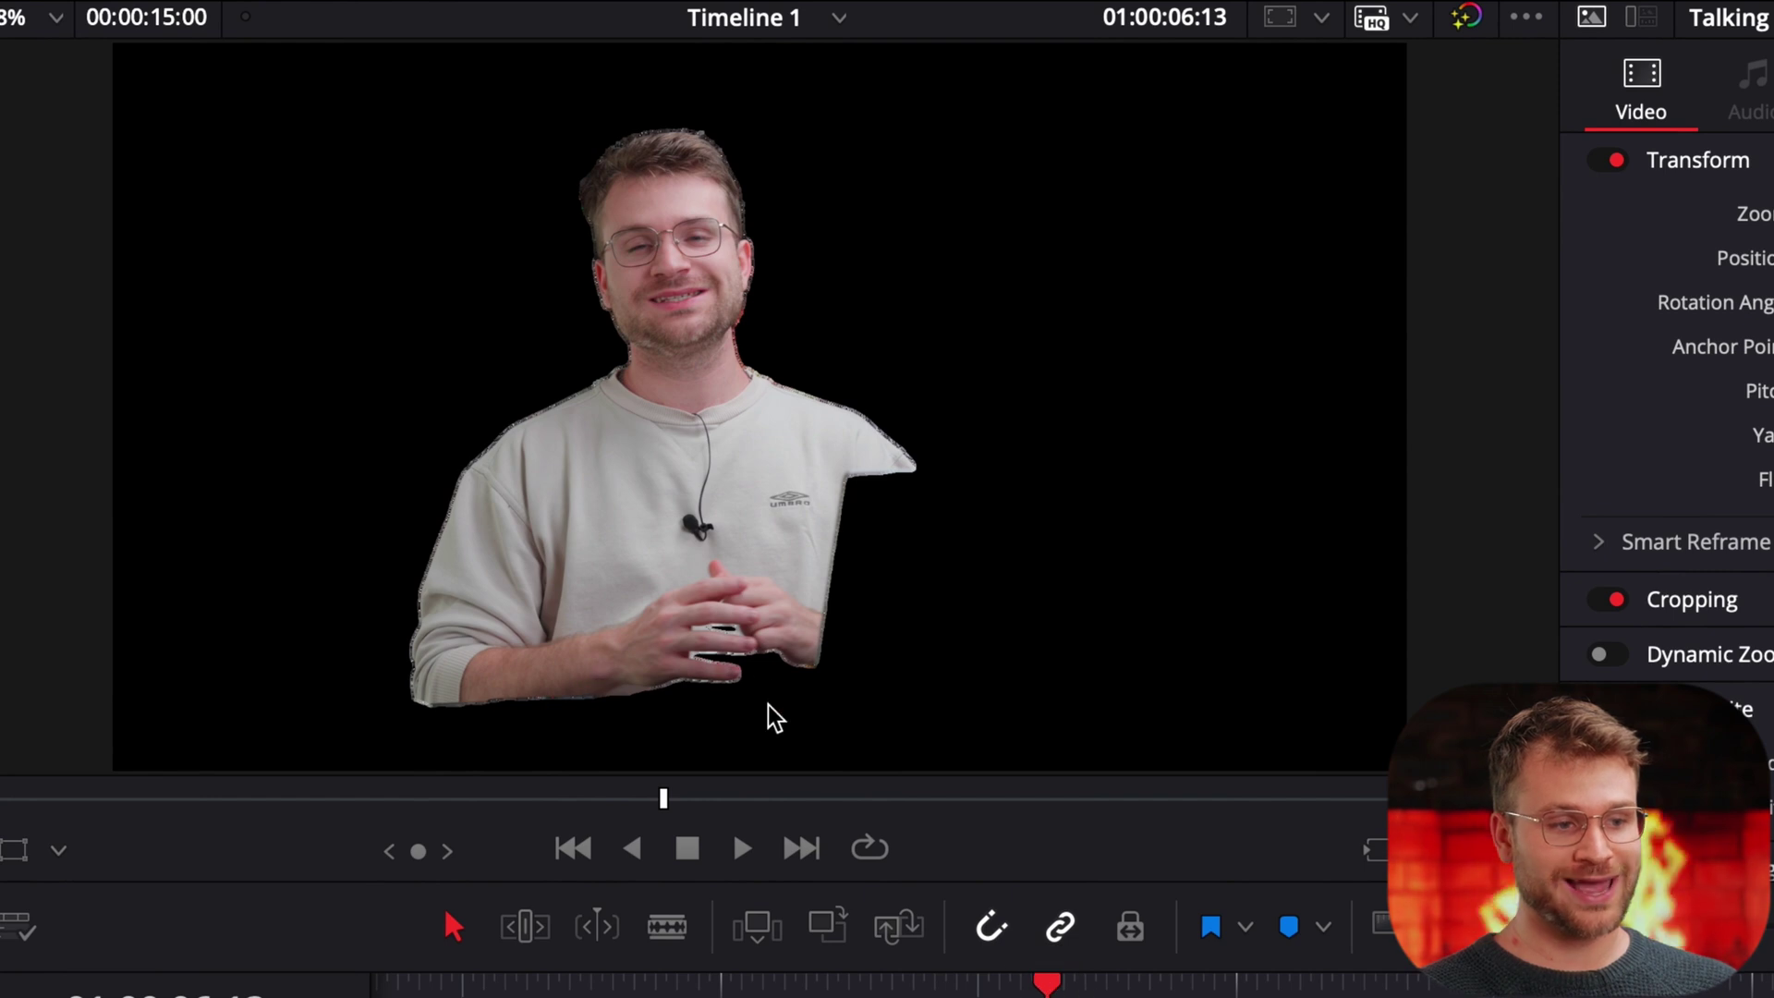
mouse_move(1075, 984)
mouse_down()
mouse_move(1608, 989)
mouse_move(1113, 989)
mouse_up()
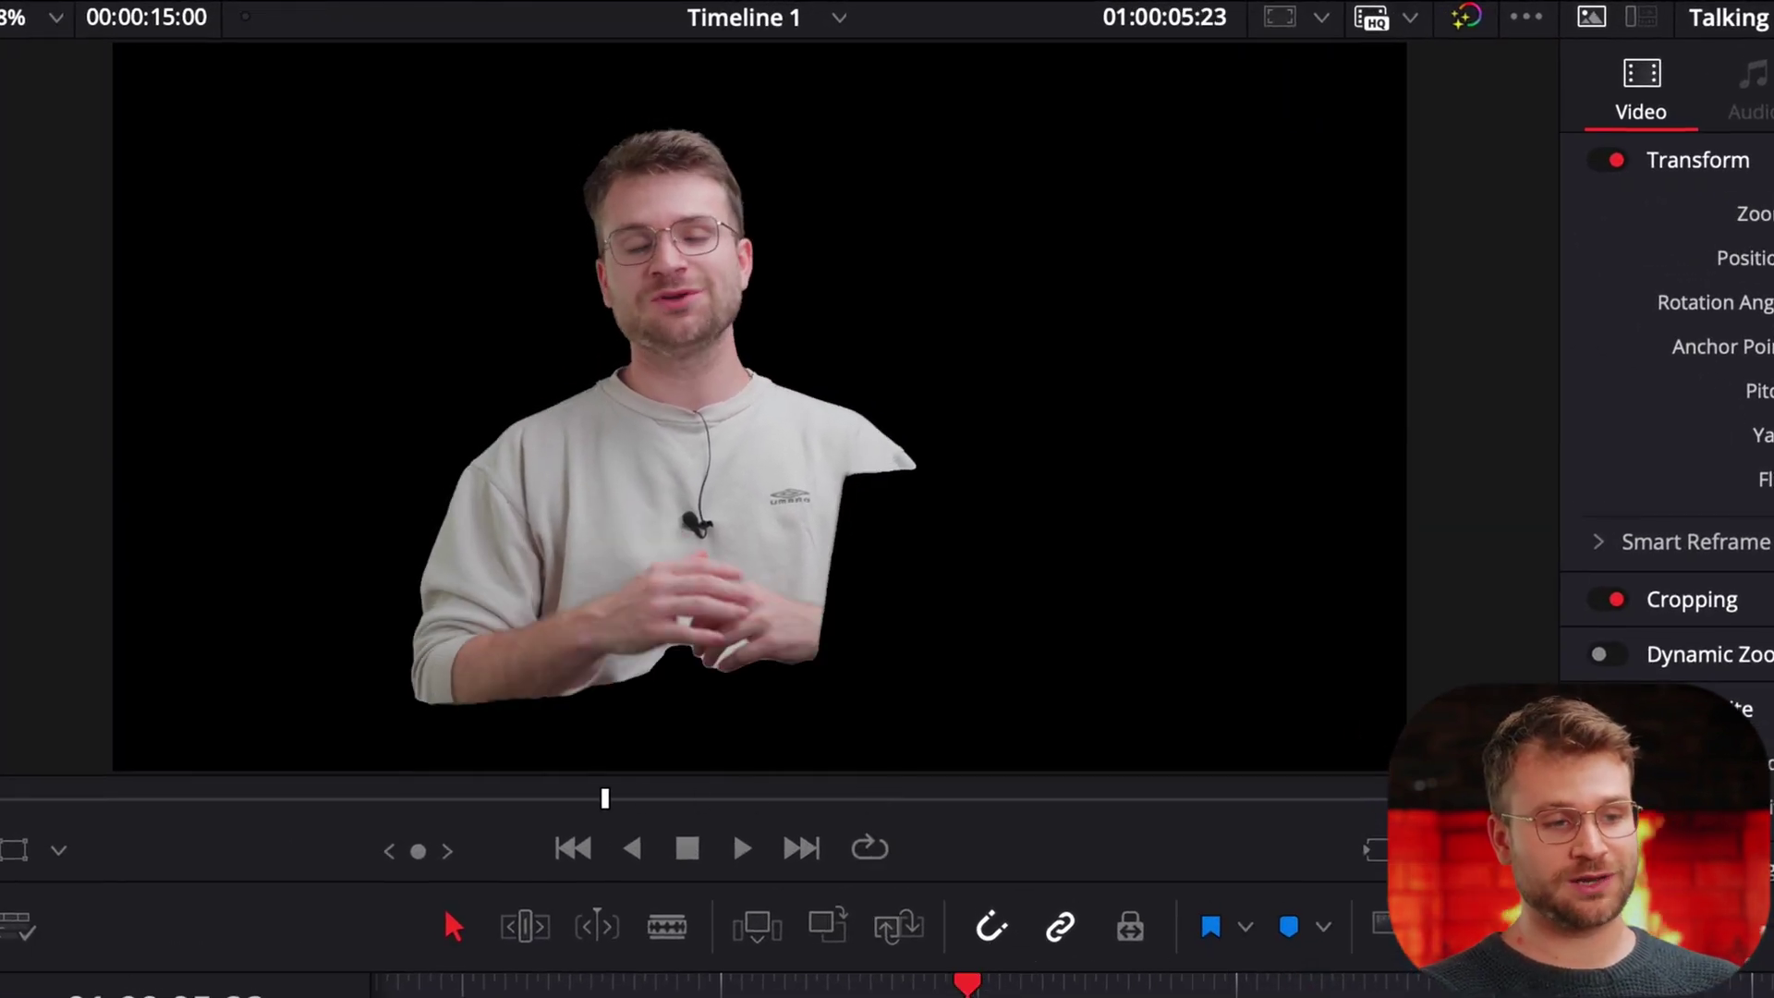
key(space)
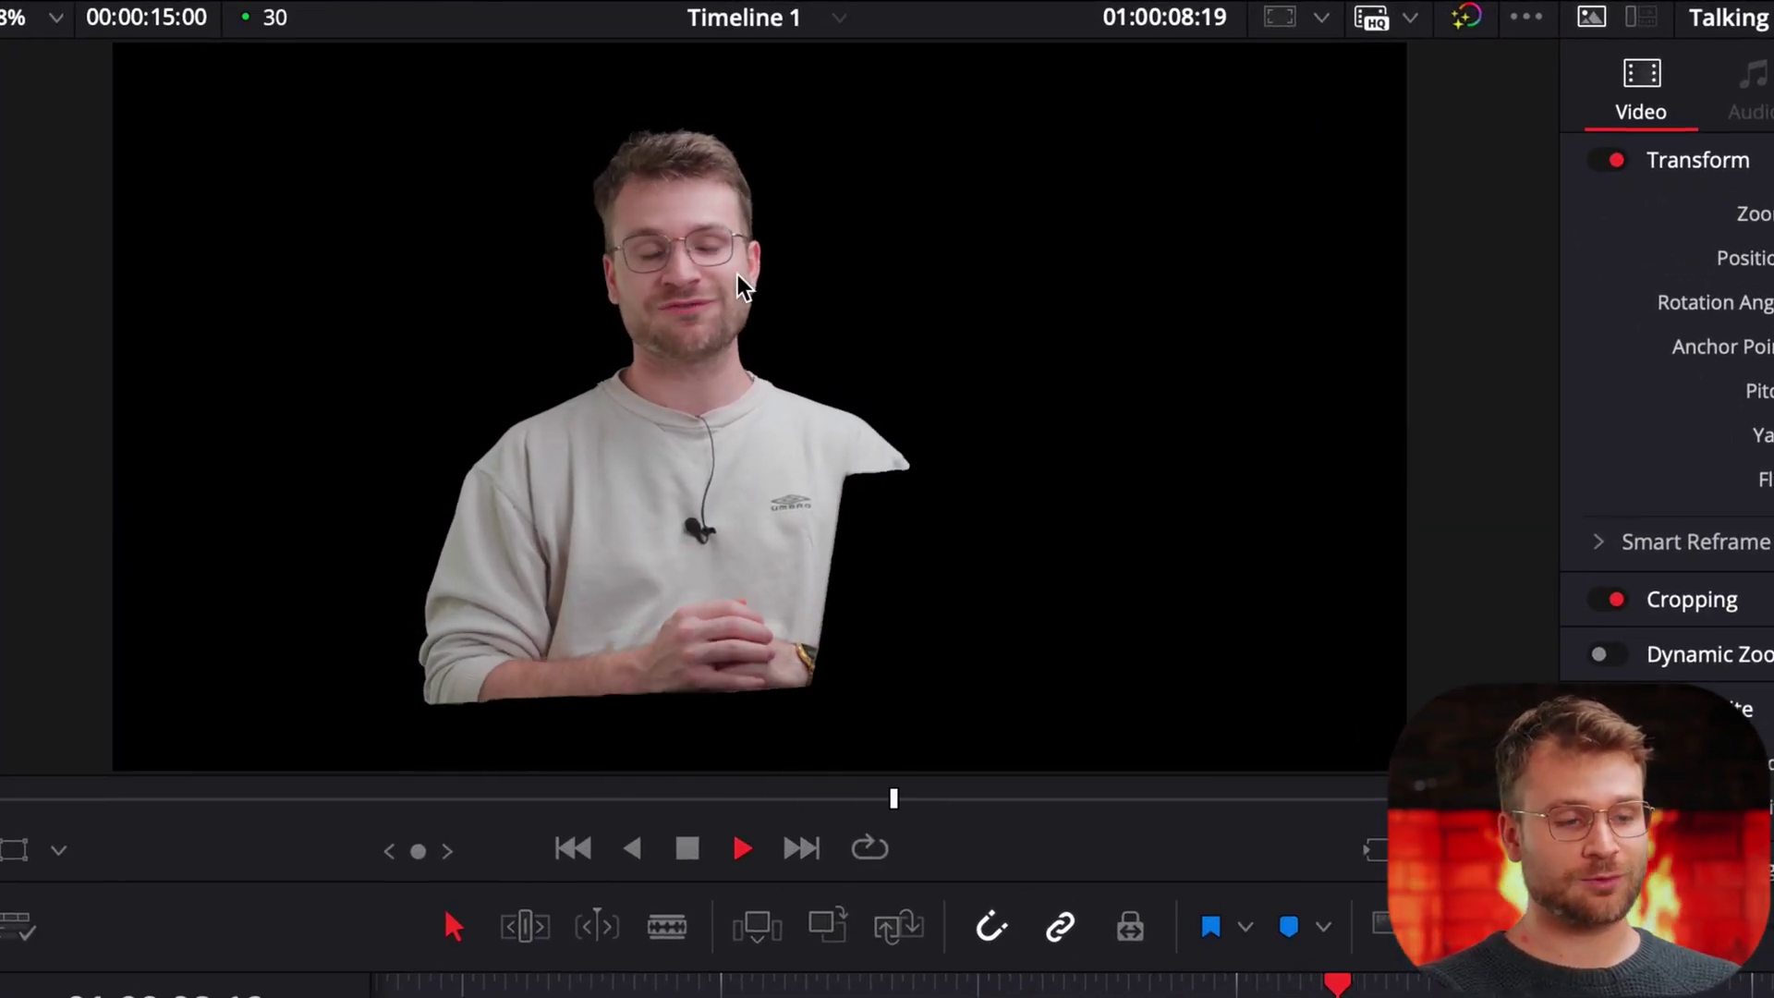
key(space)
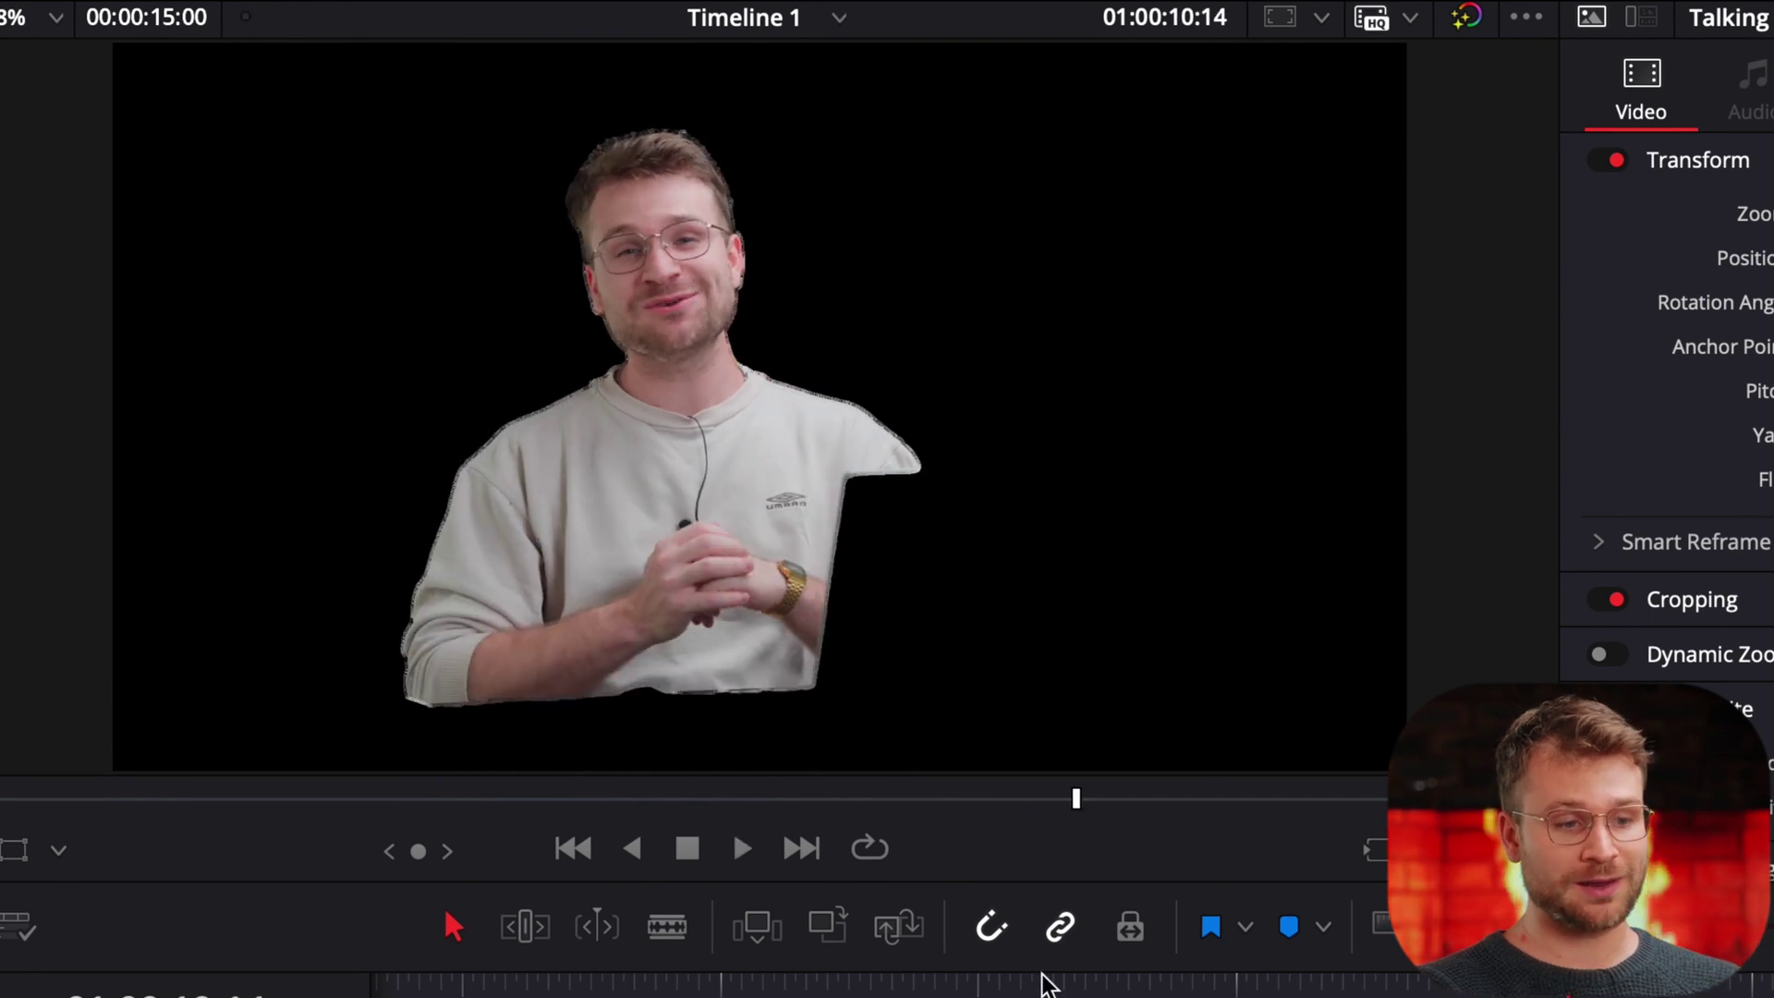
click(984, 984)
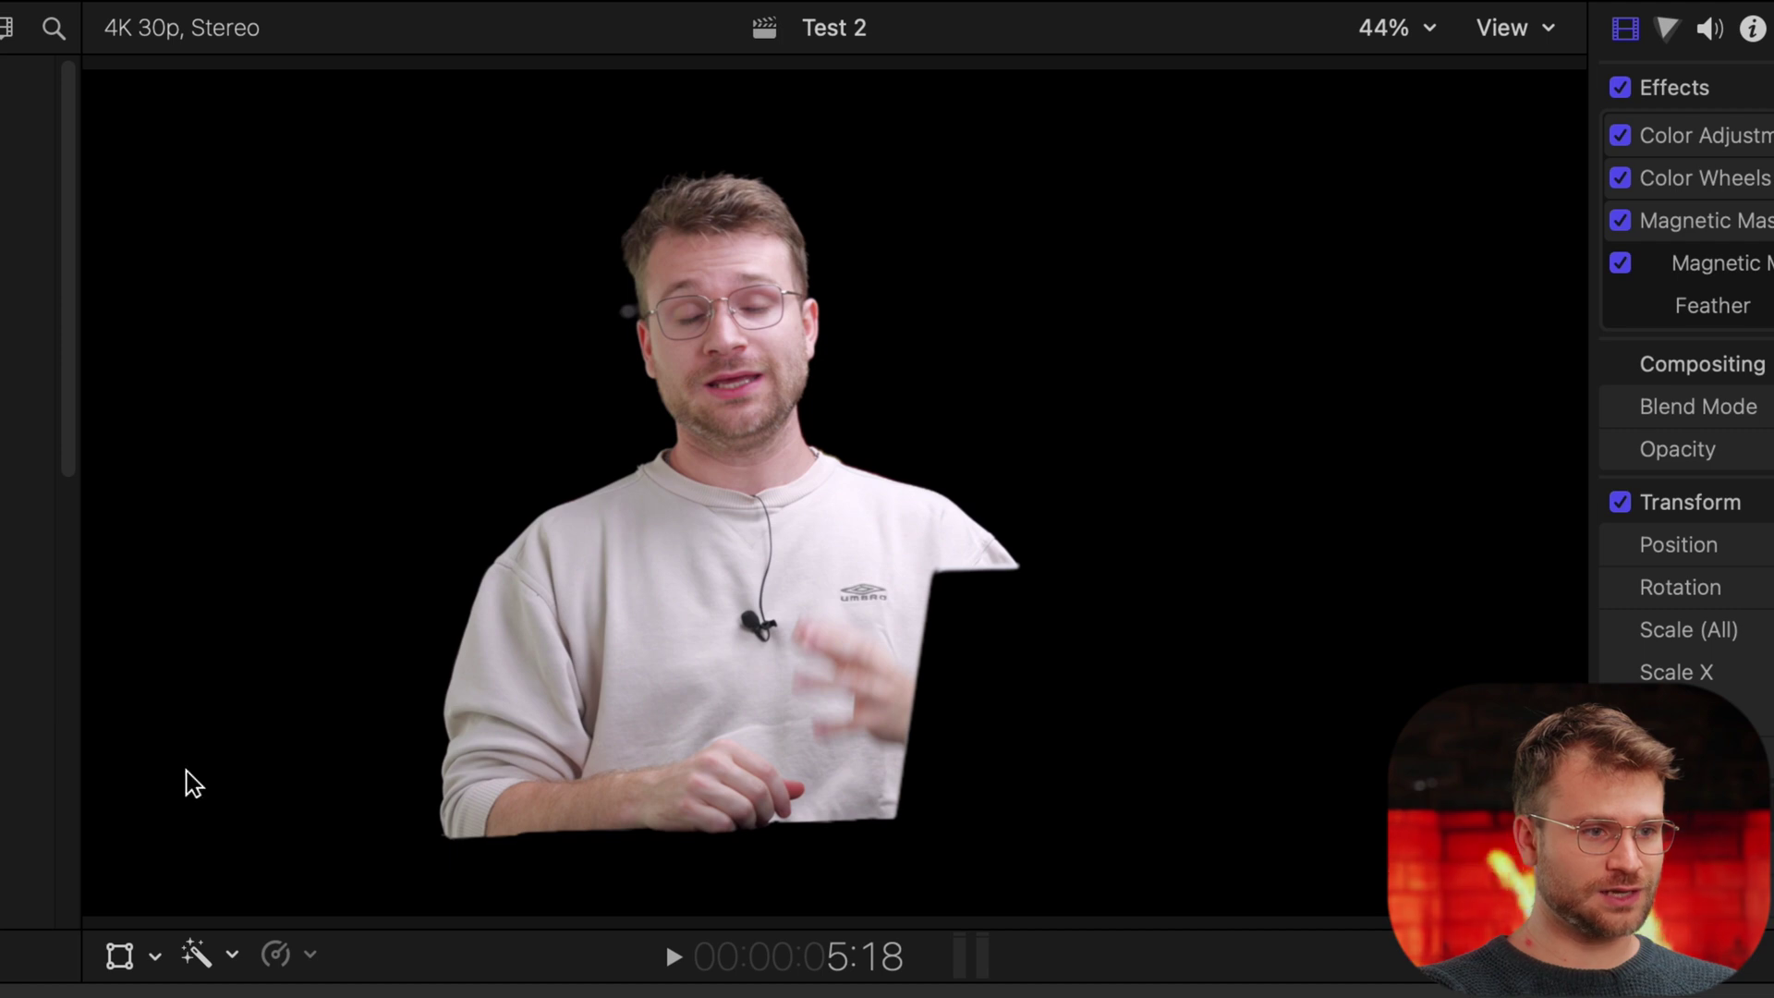
click(1391, 28)
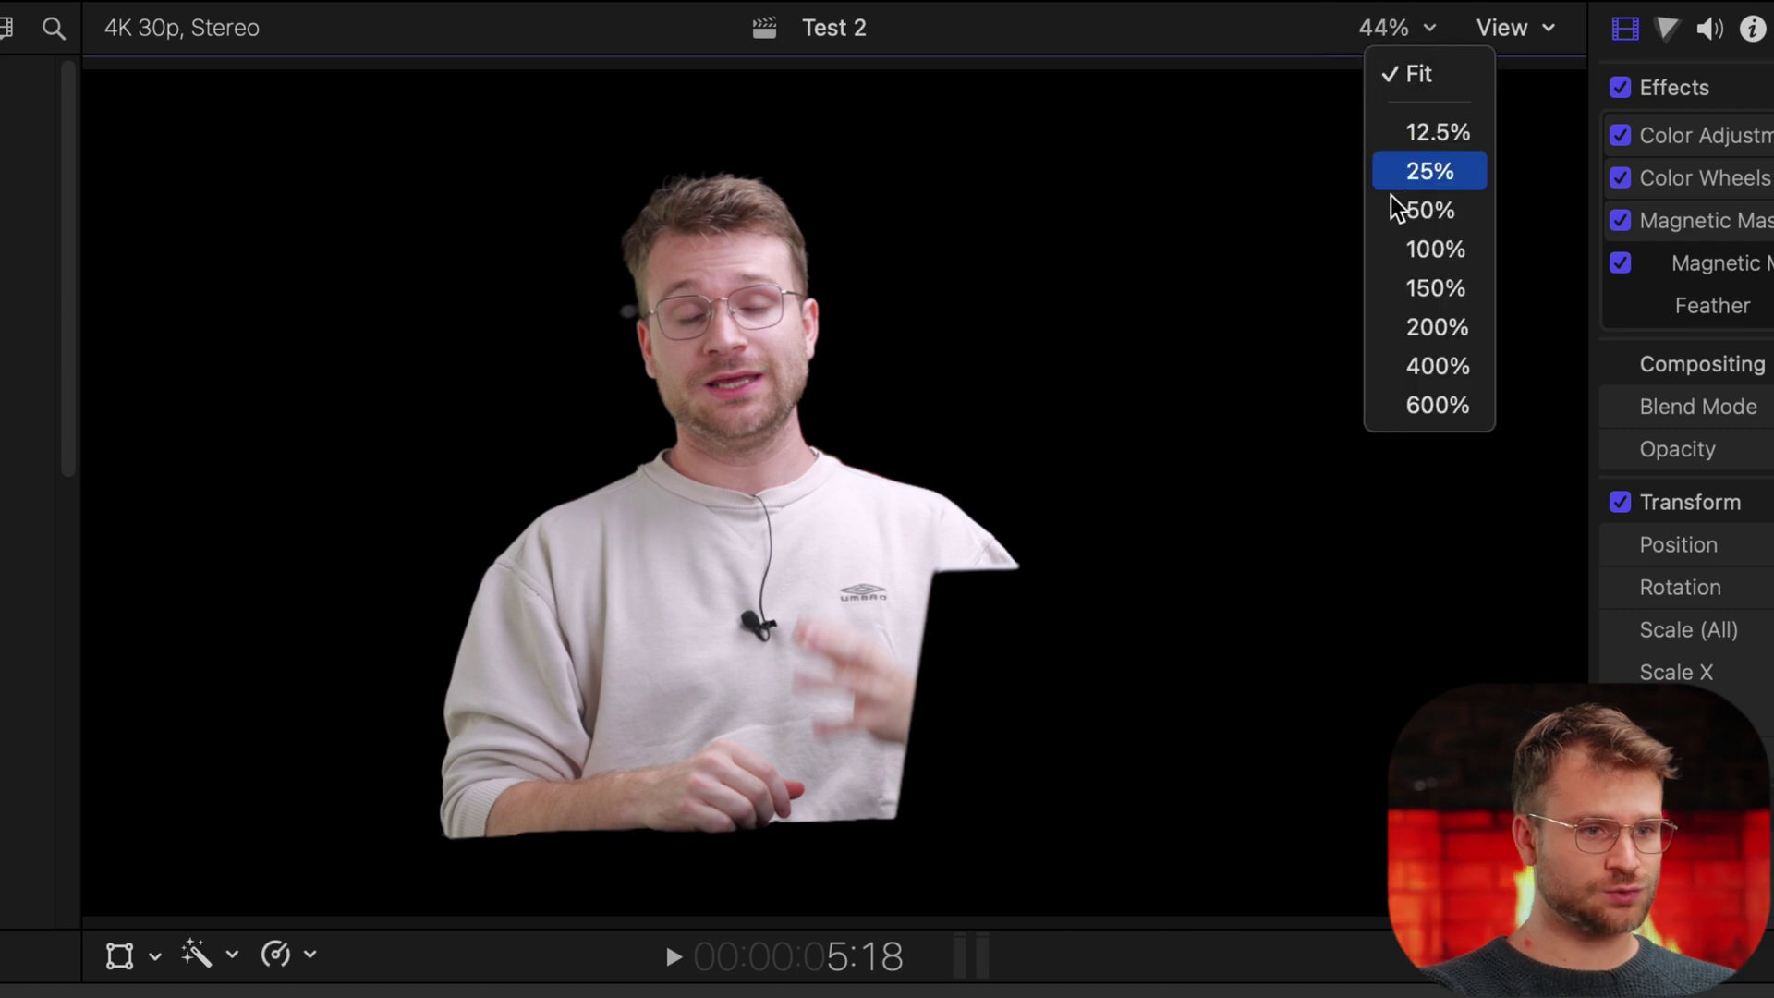
click(1423, 291)
drag(1492, 483, 1490, 477)
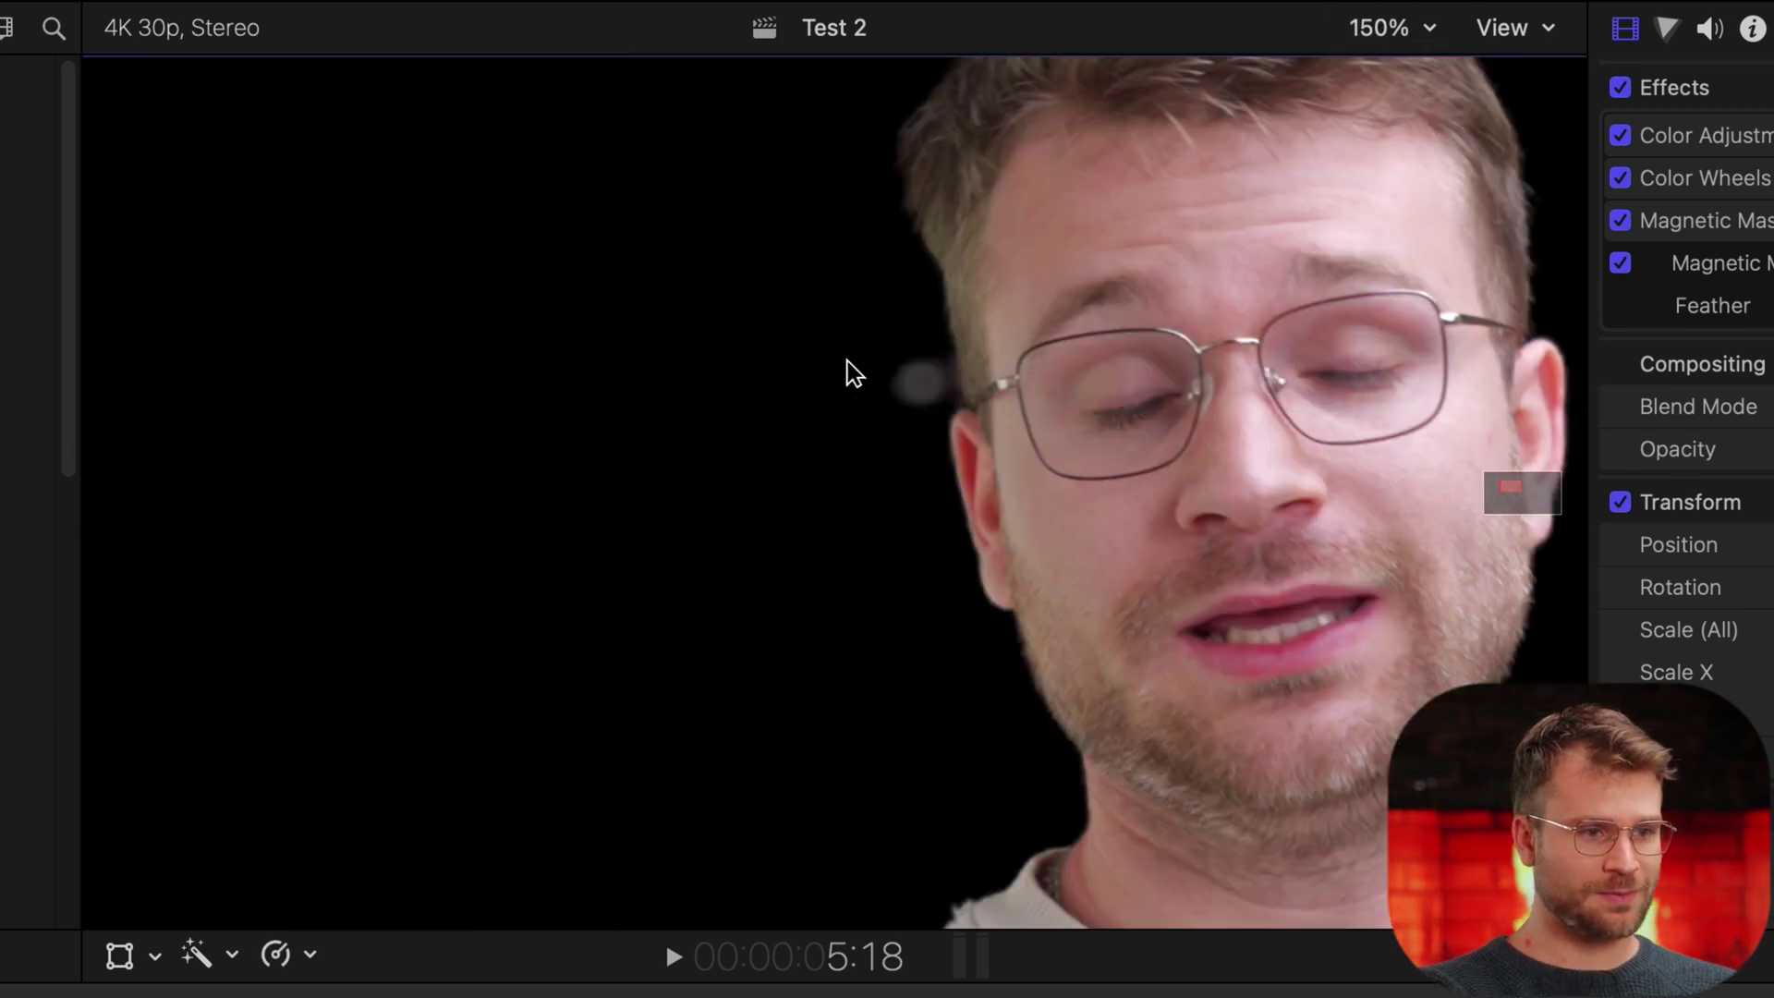
click(1377, 22)
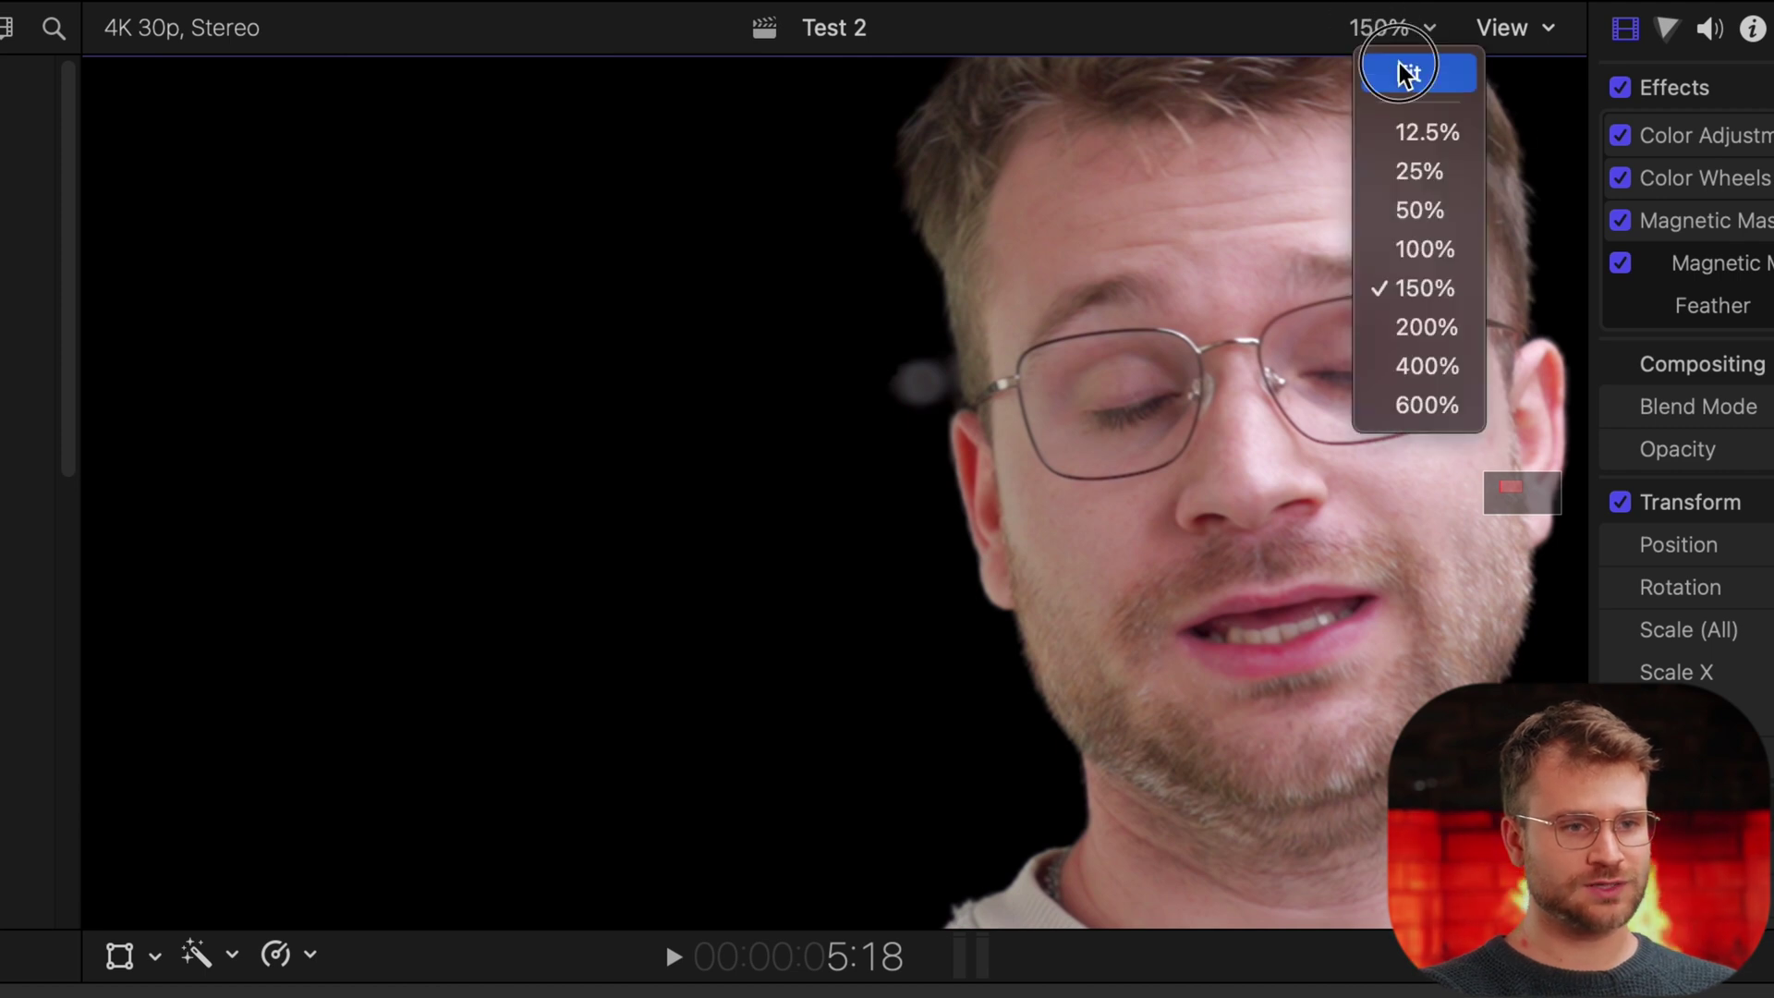
Fit the frame in the viewer and move the playhead onto the Standing Man clip.
click(1403, 70)
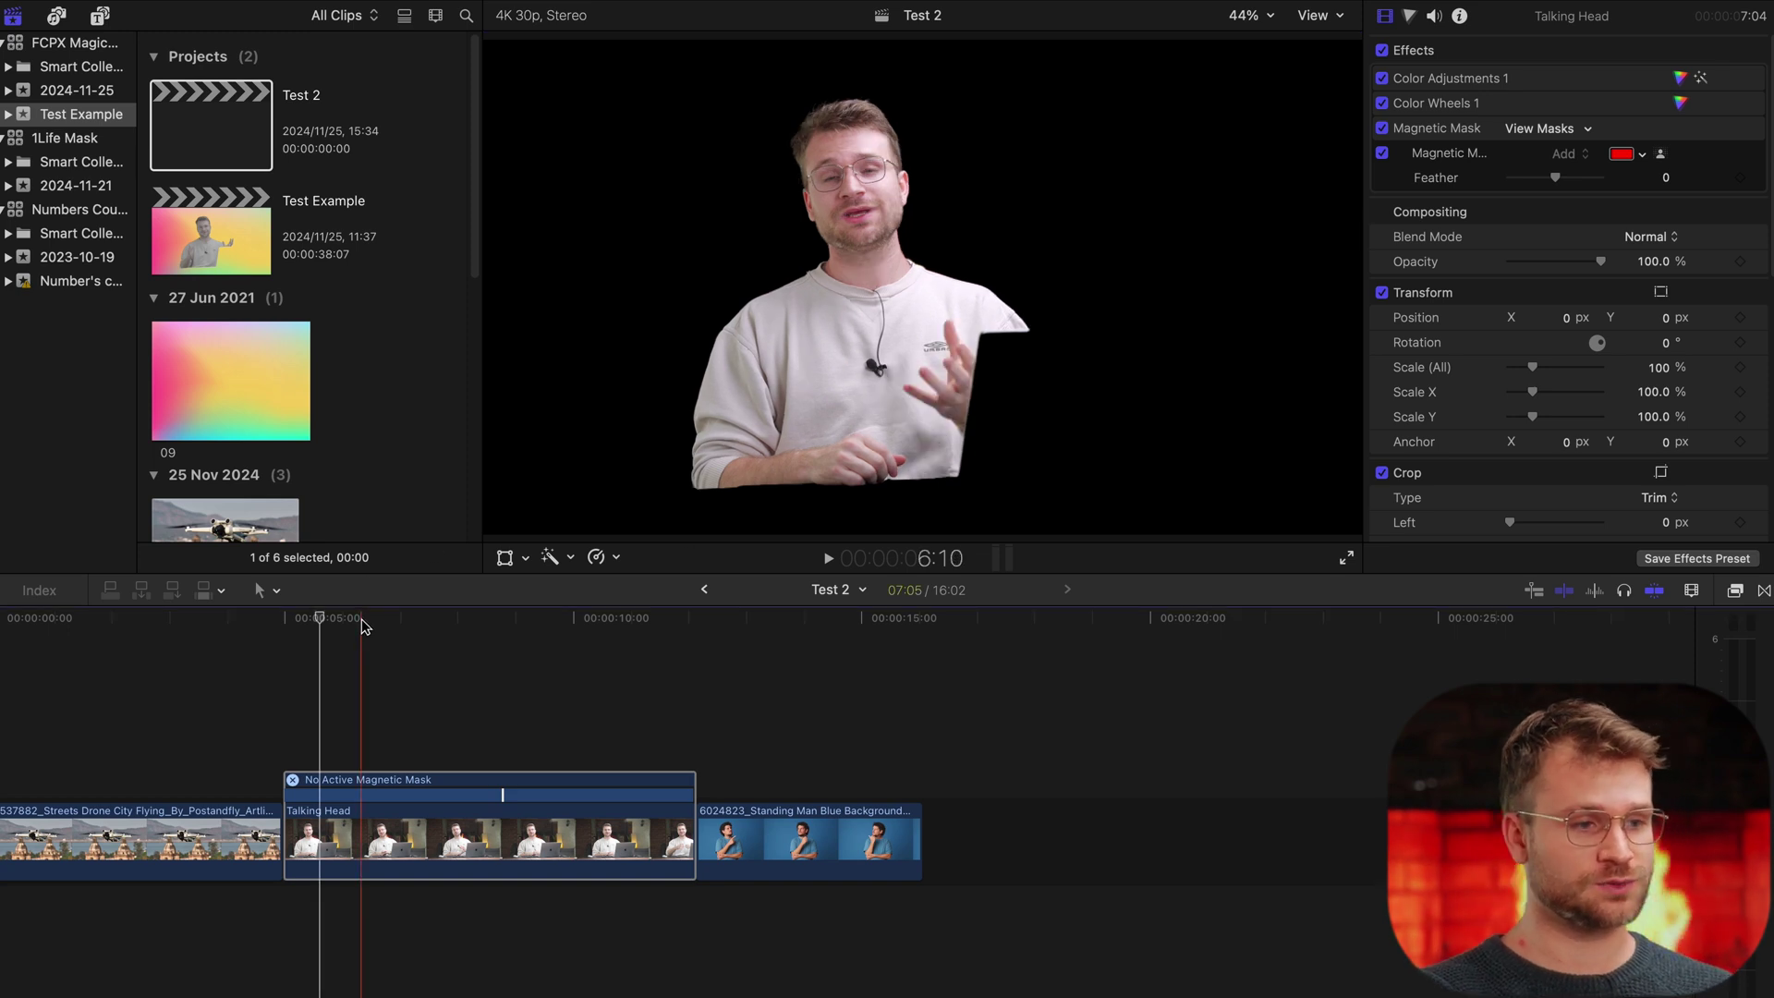
click(416, 625)
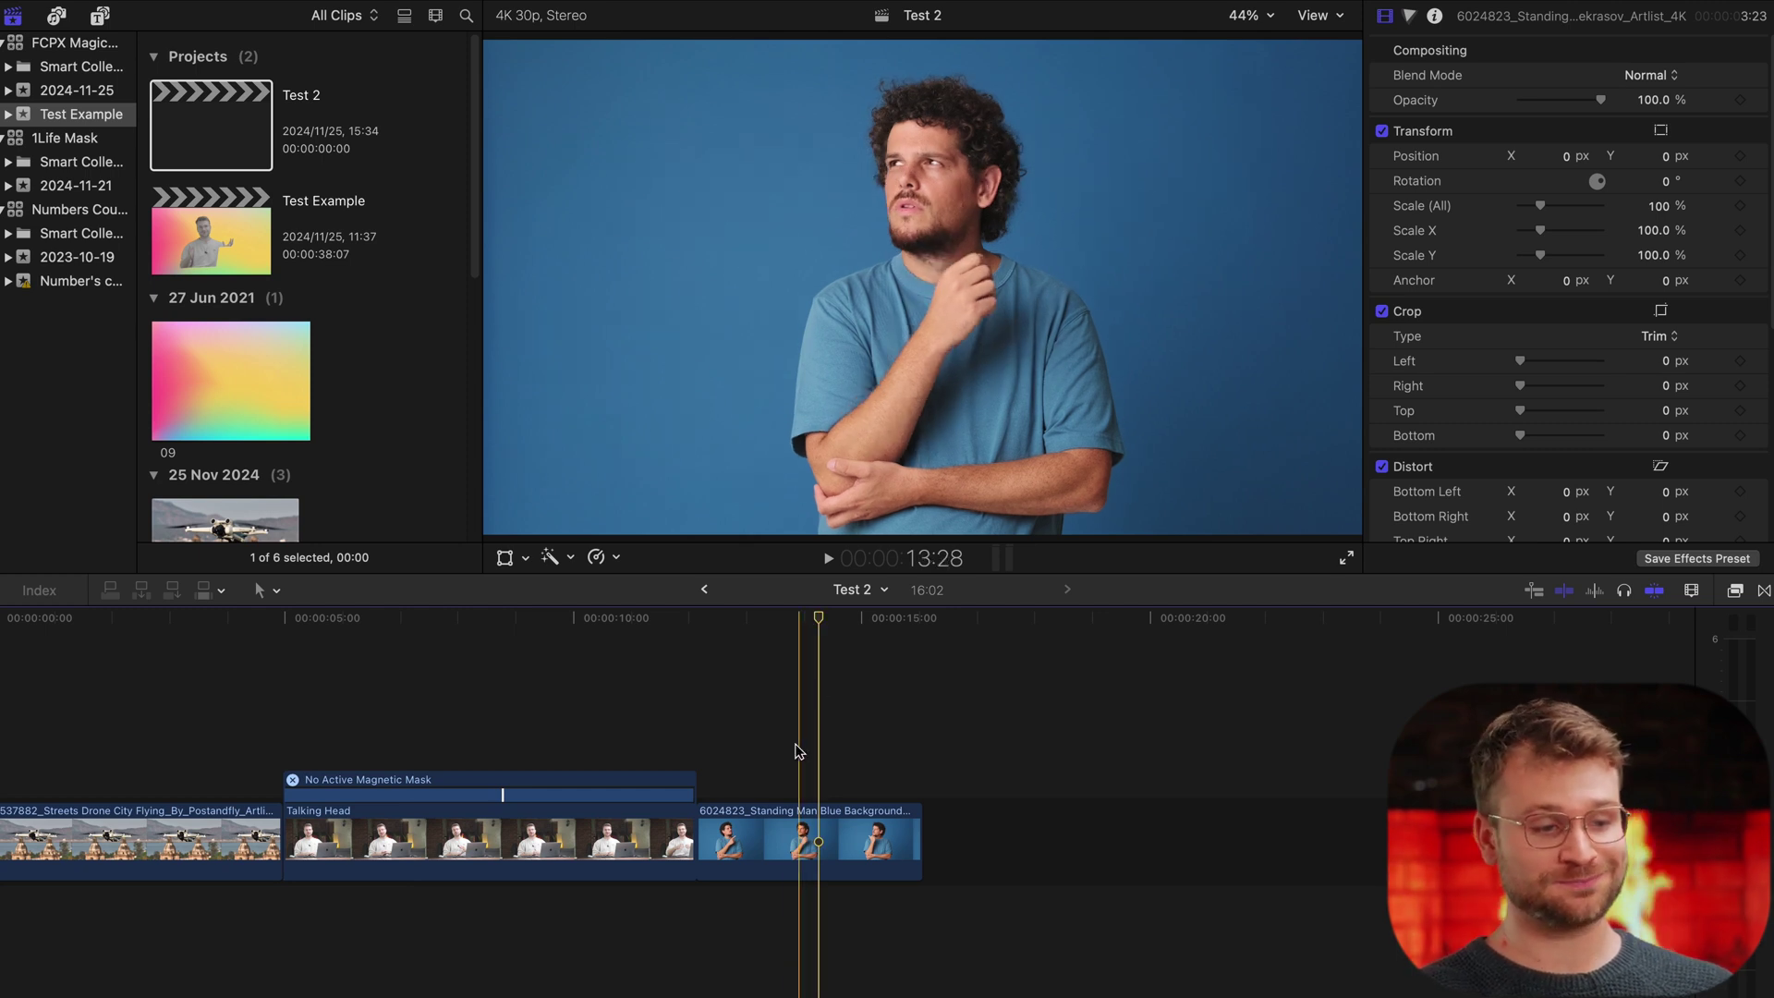
Add a Magnetic Mask to the Standing Man clip, pick the man as subject, and analyze it.
click(817, 845)
click(552, 557)
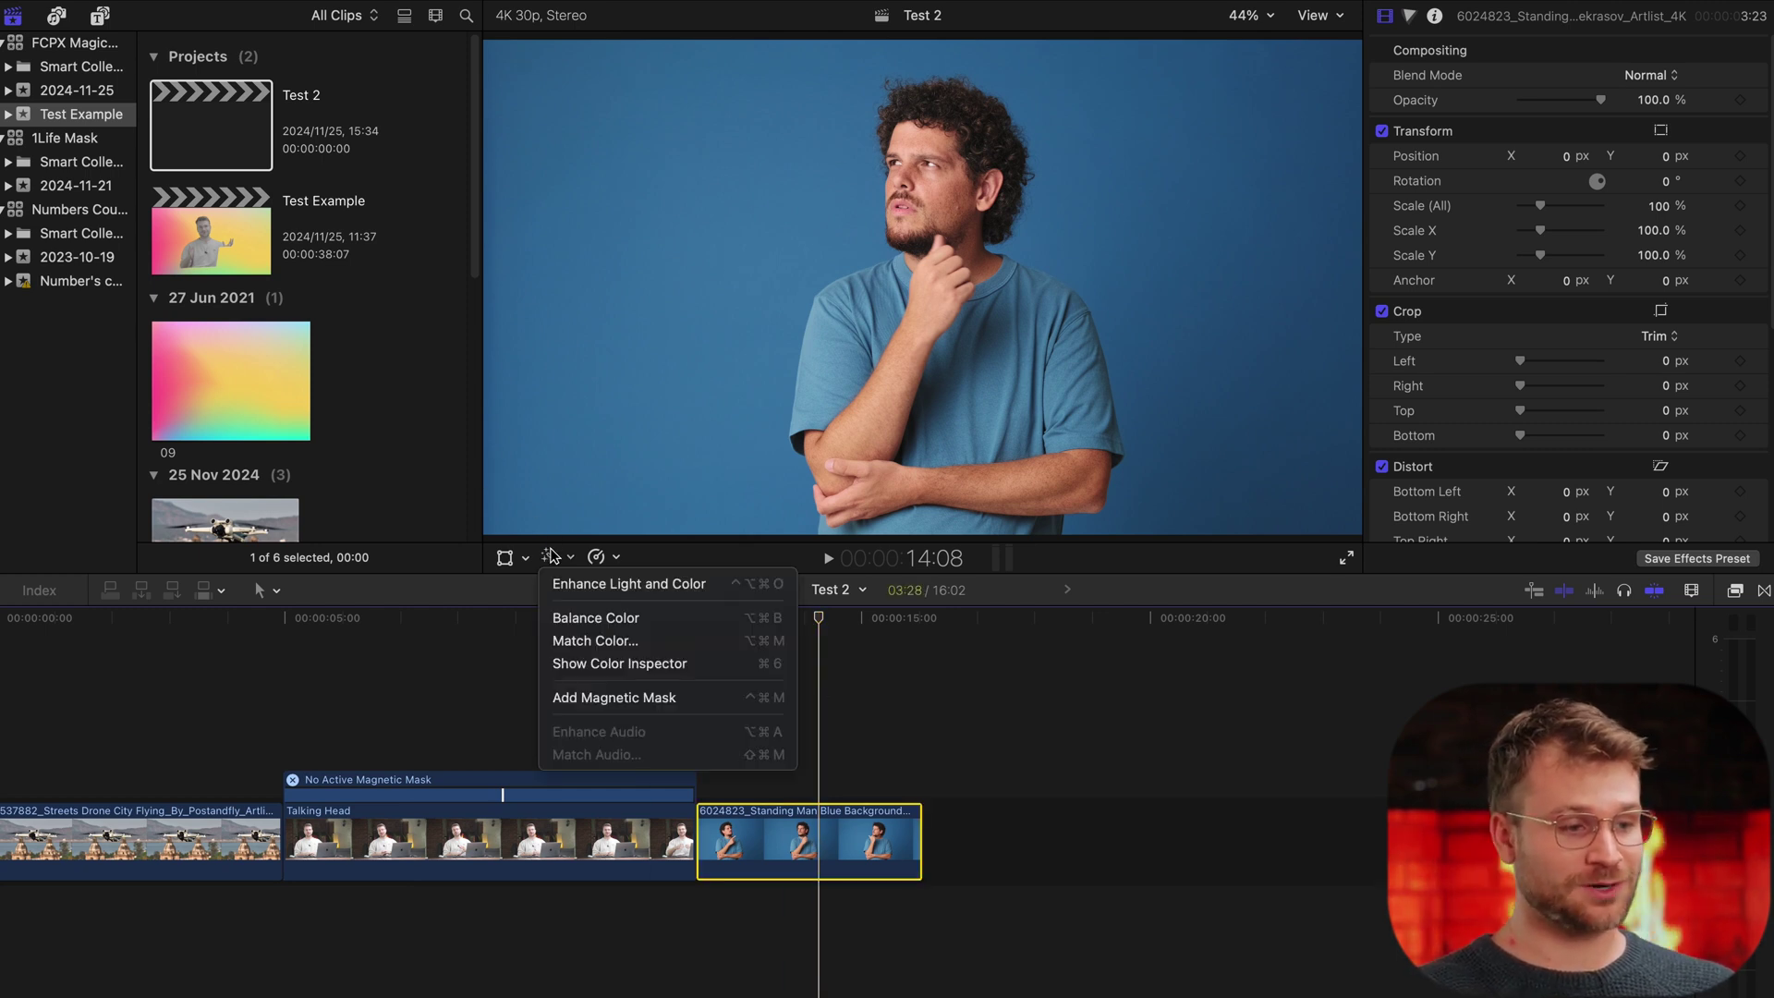
click(601, 696)
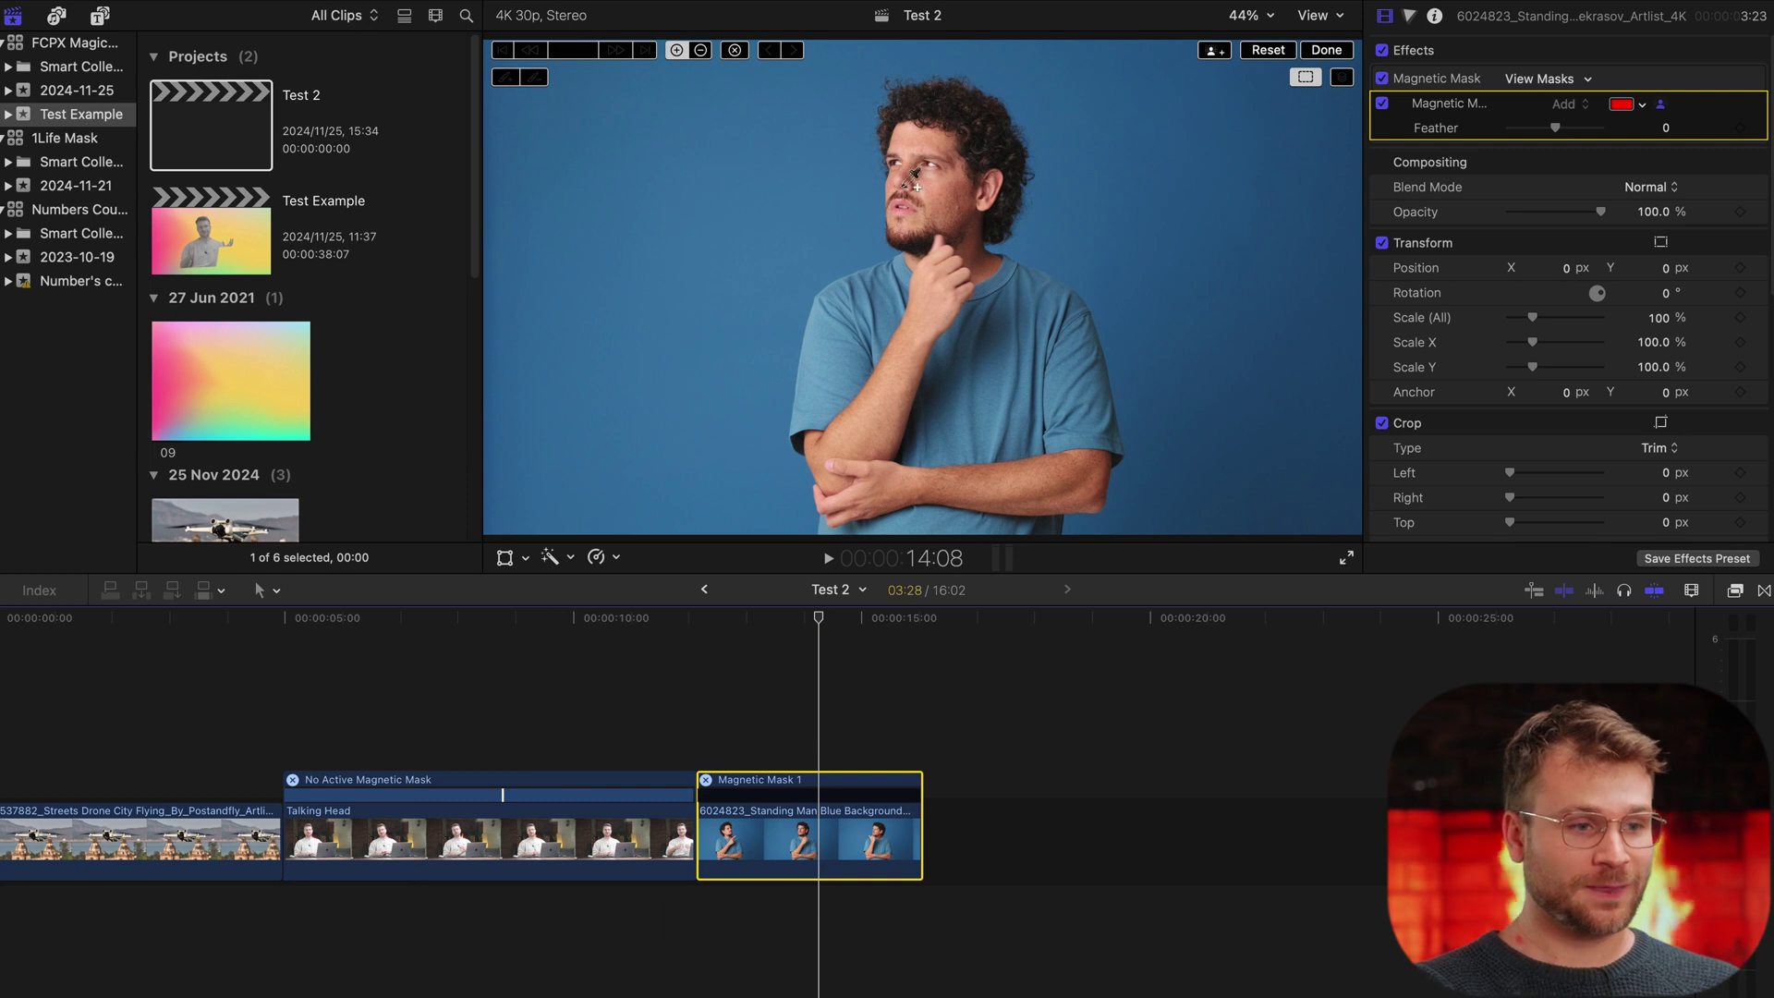
click(966, 333)
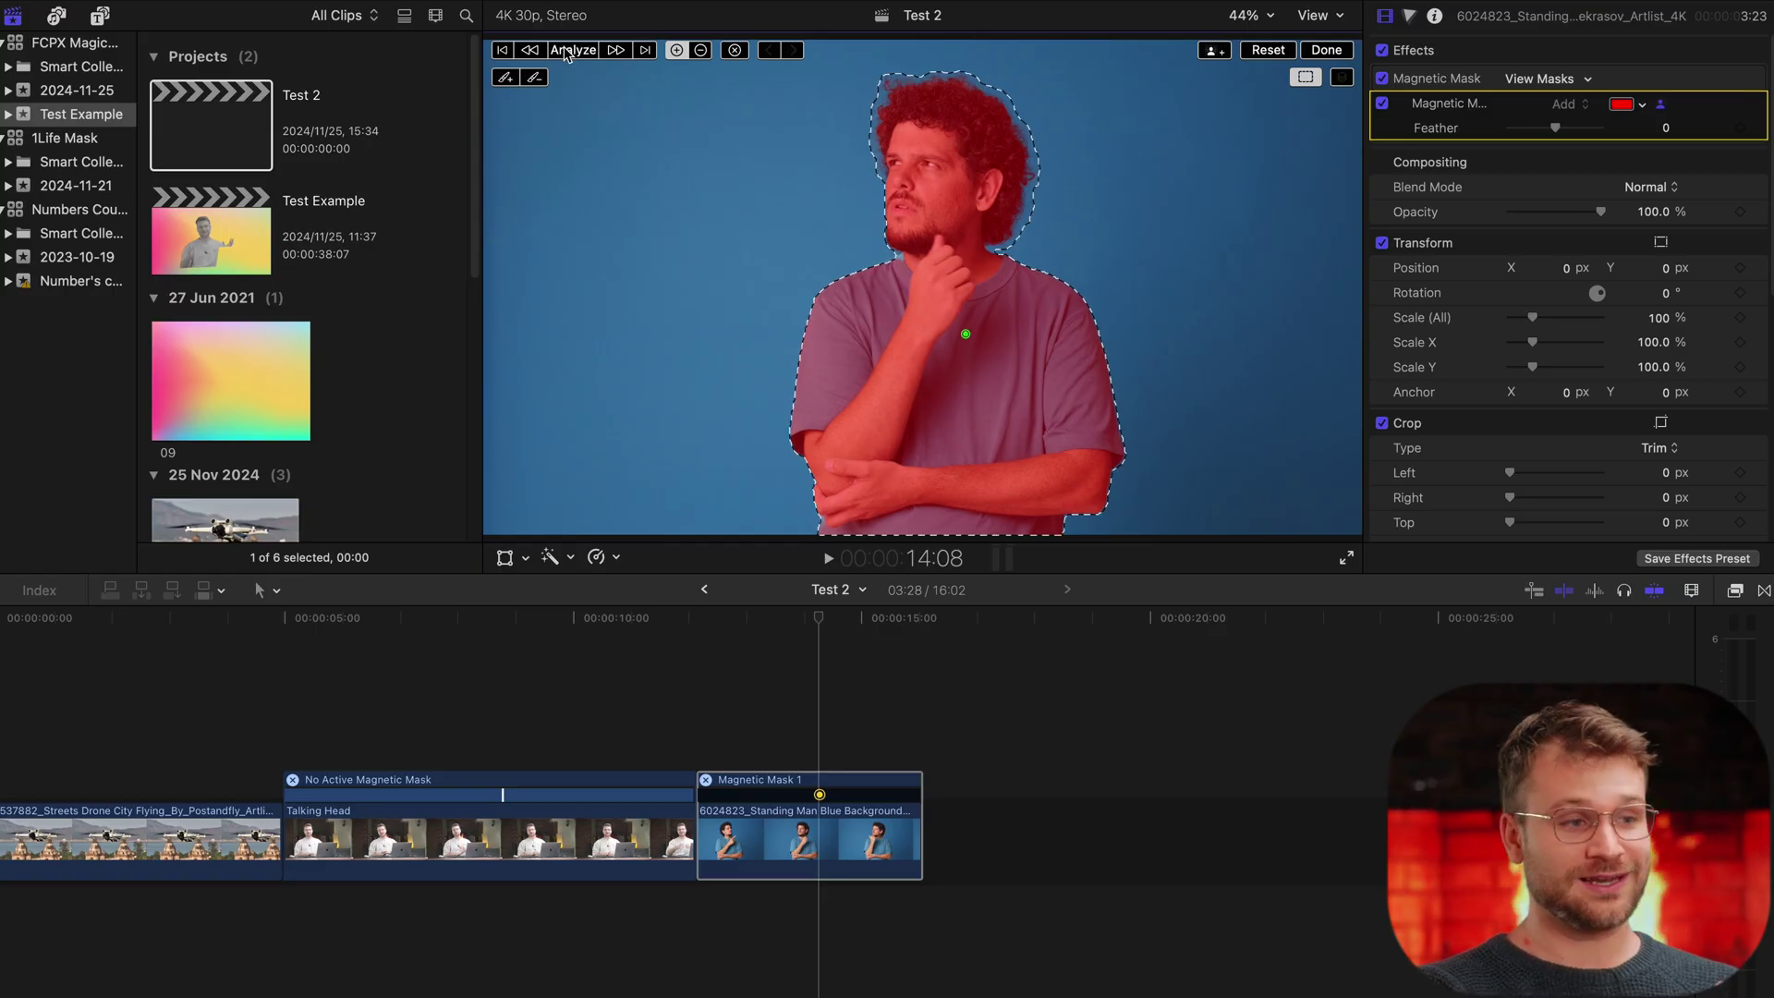
click(568, 51)
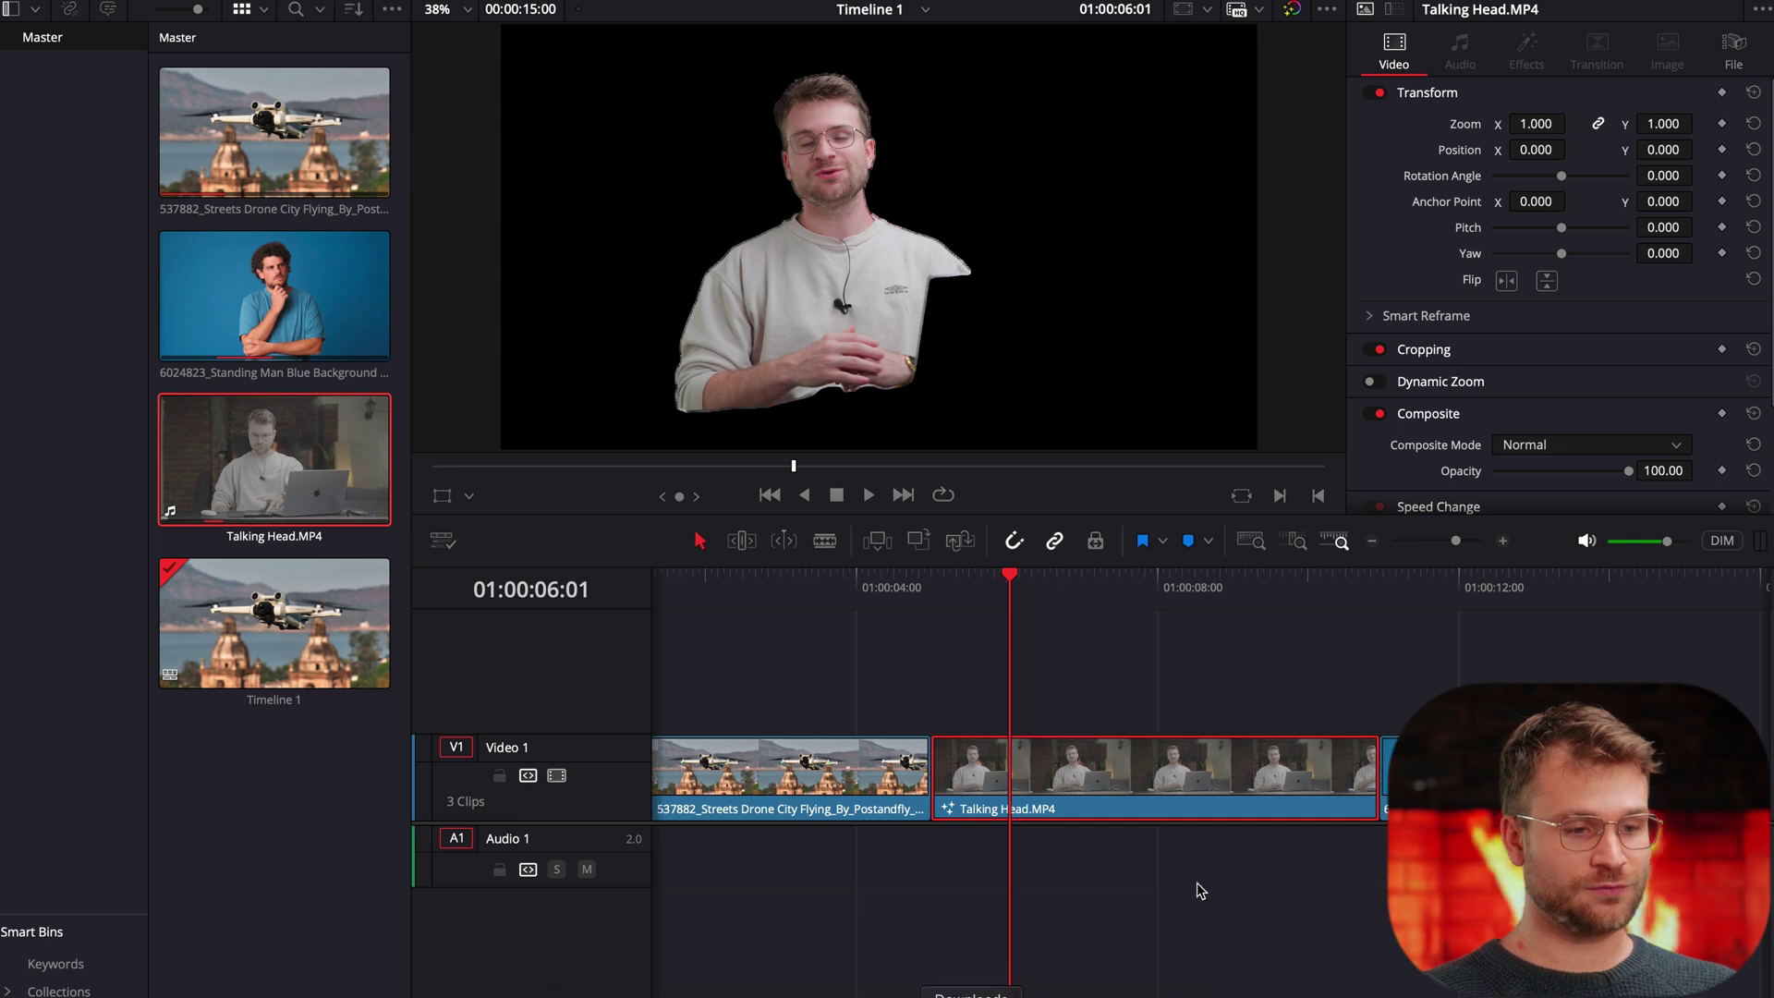
scroll(1196, 886, up, 3)
click(1349, 590)
Mark the standing man with a Magic Mask stroke and switch tracking mode to Better.
click(1352, 766)
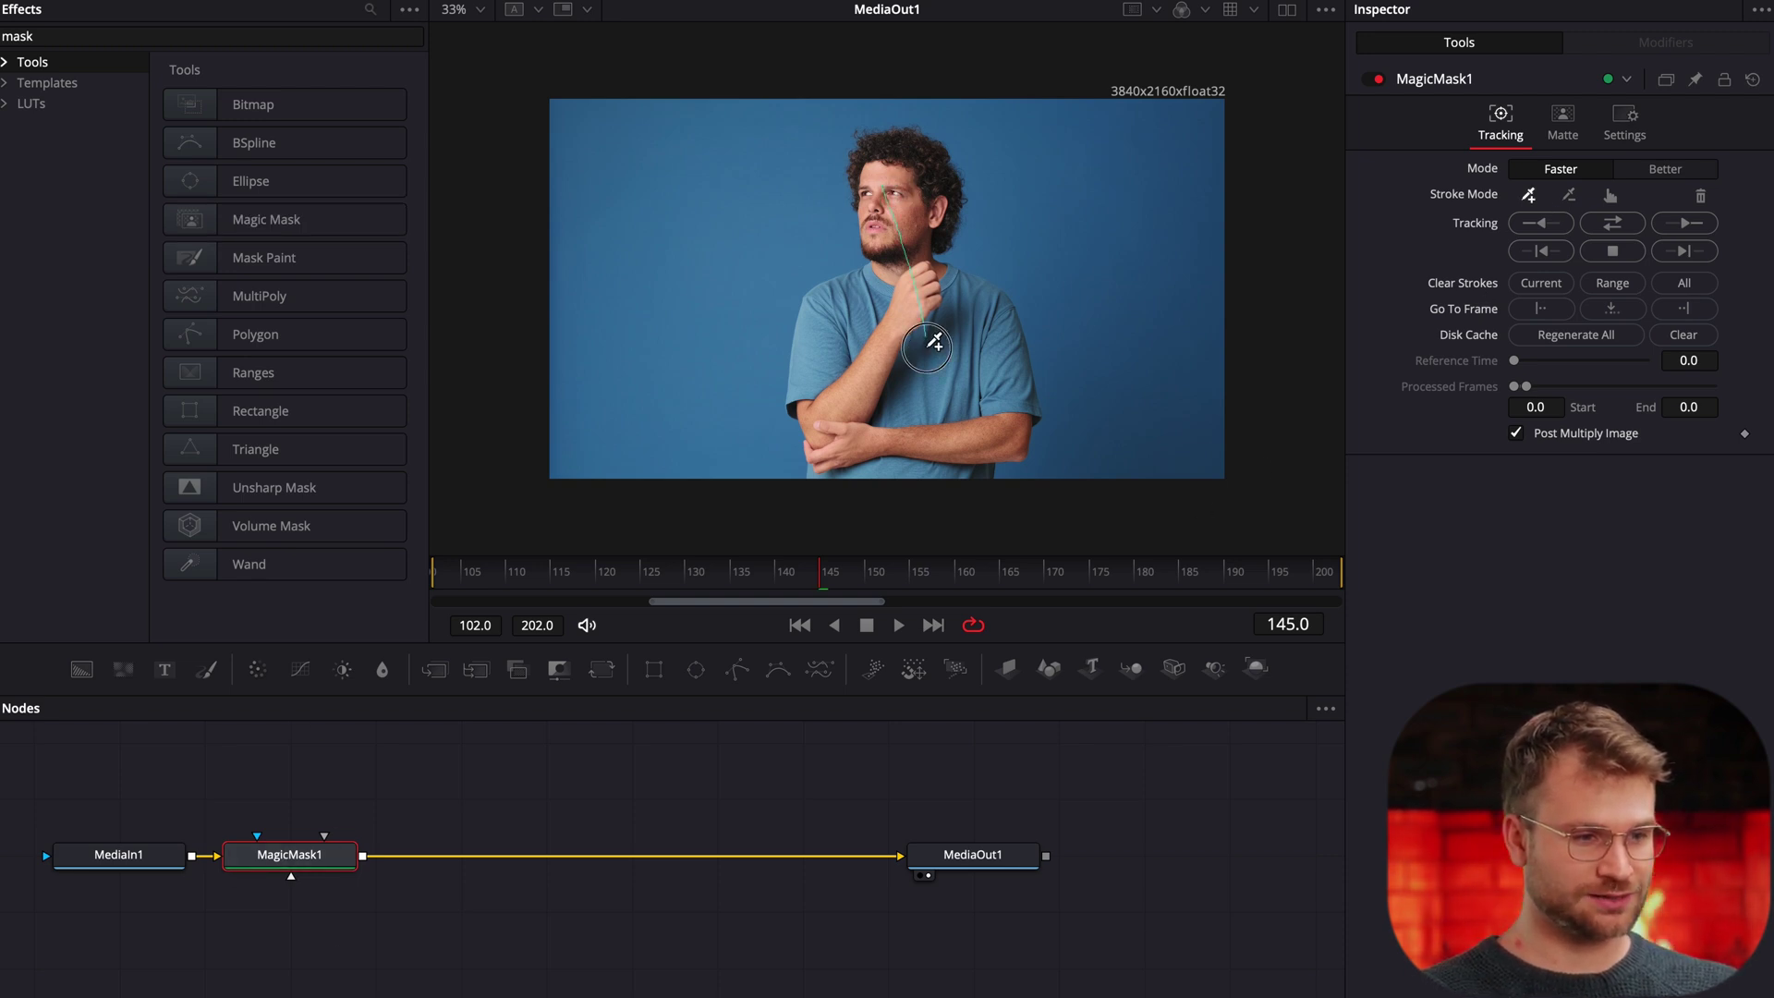
drag(927, 434, 928, 434)
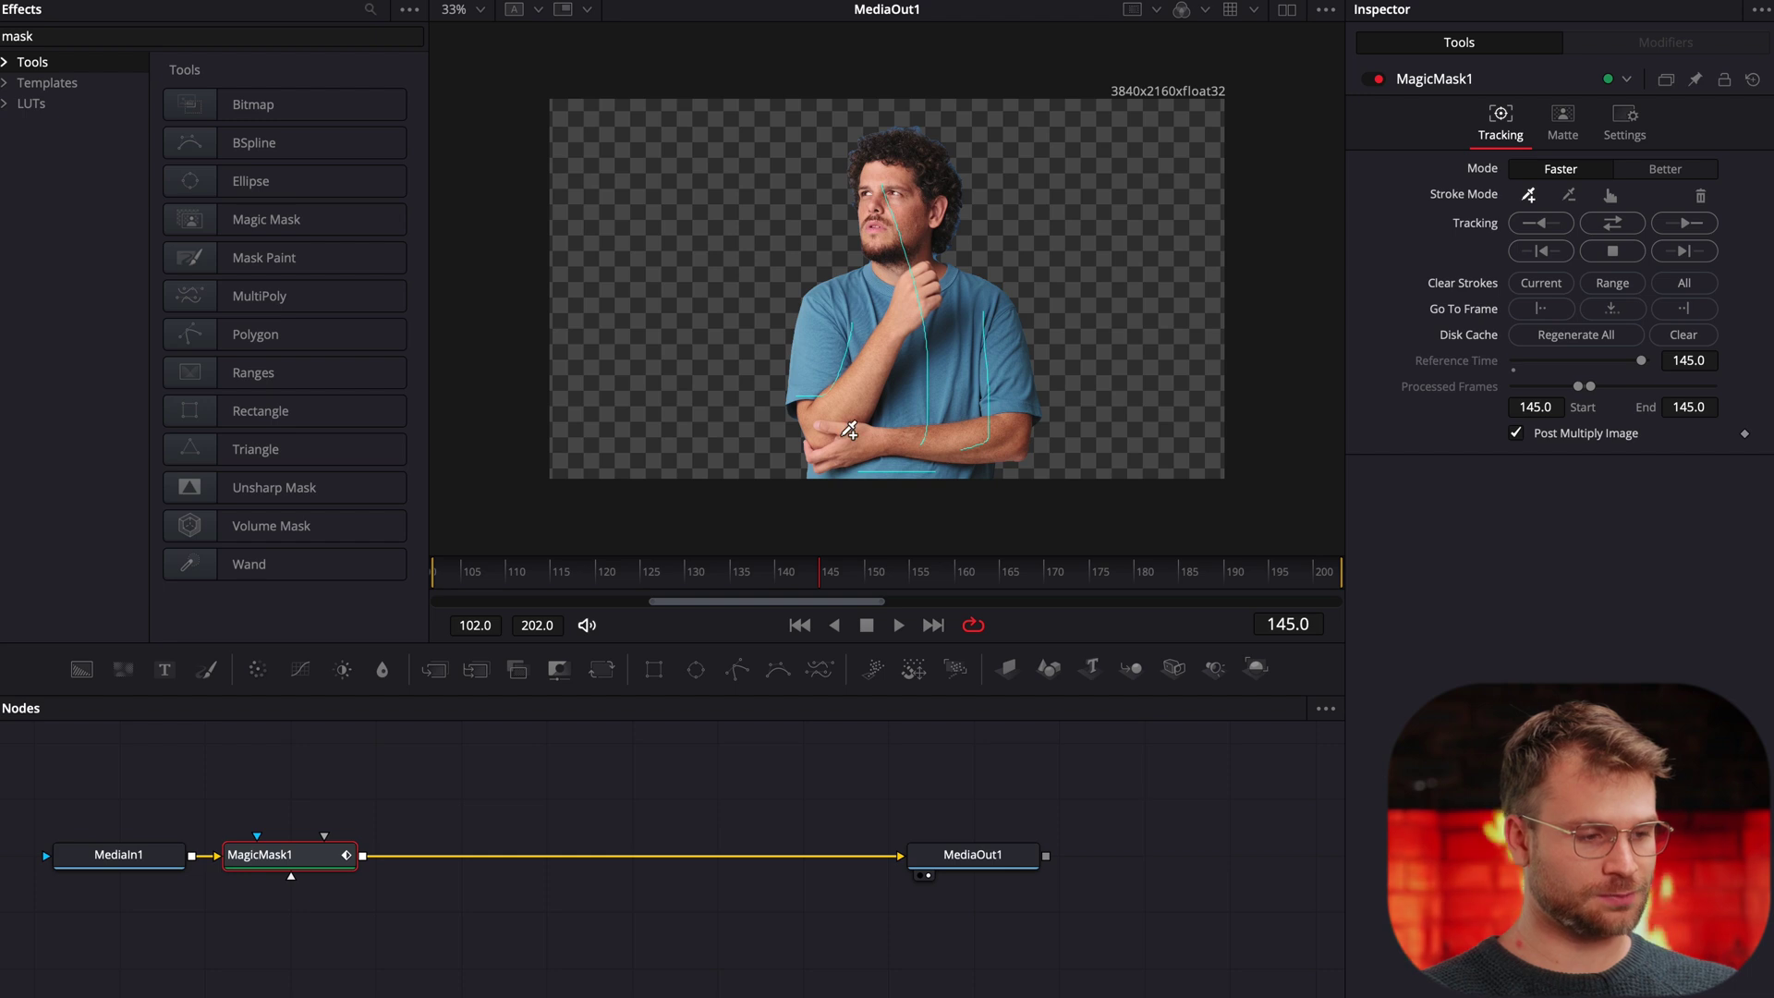
click(1668, 170)
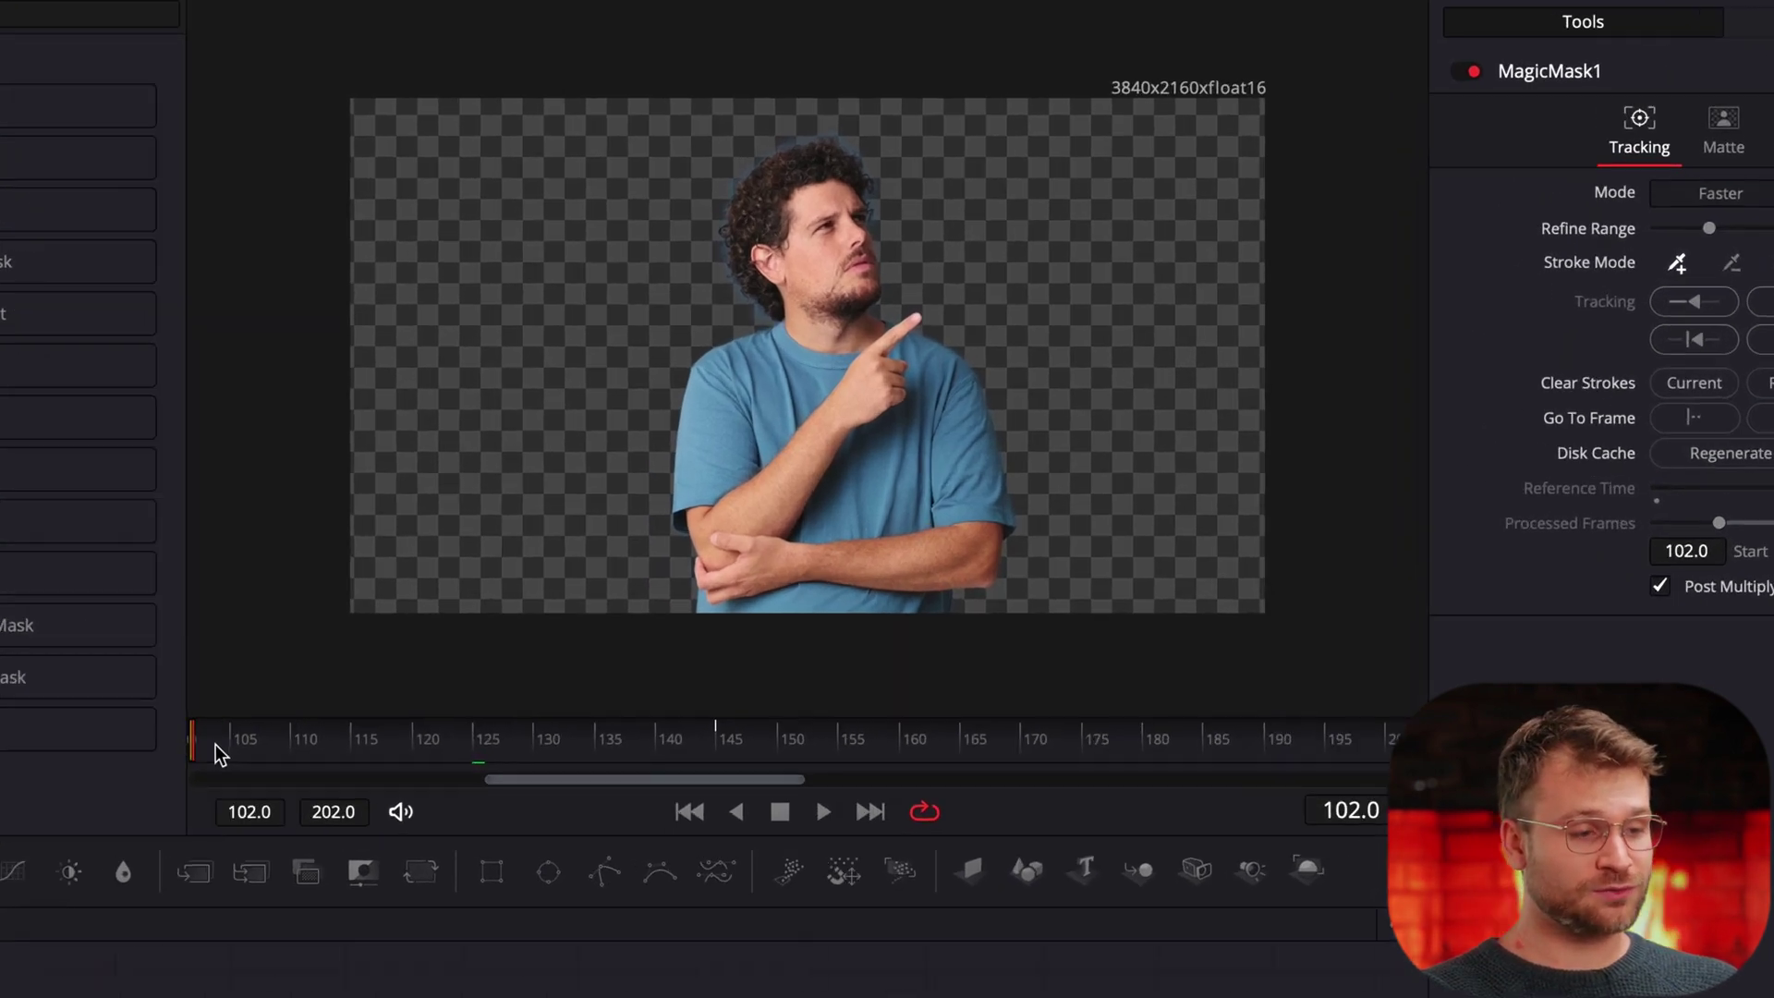
drag(450, 580, 1023, 547)
drag(963, 862, 691, 894)
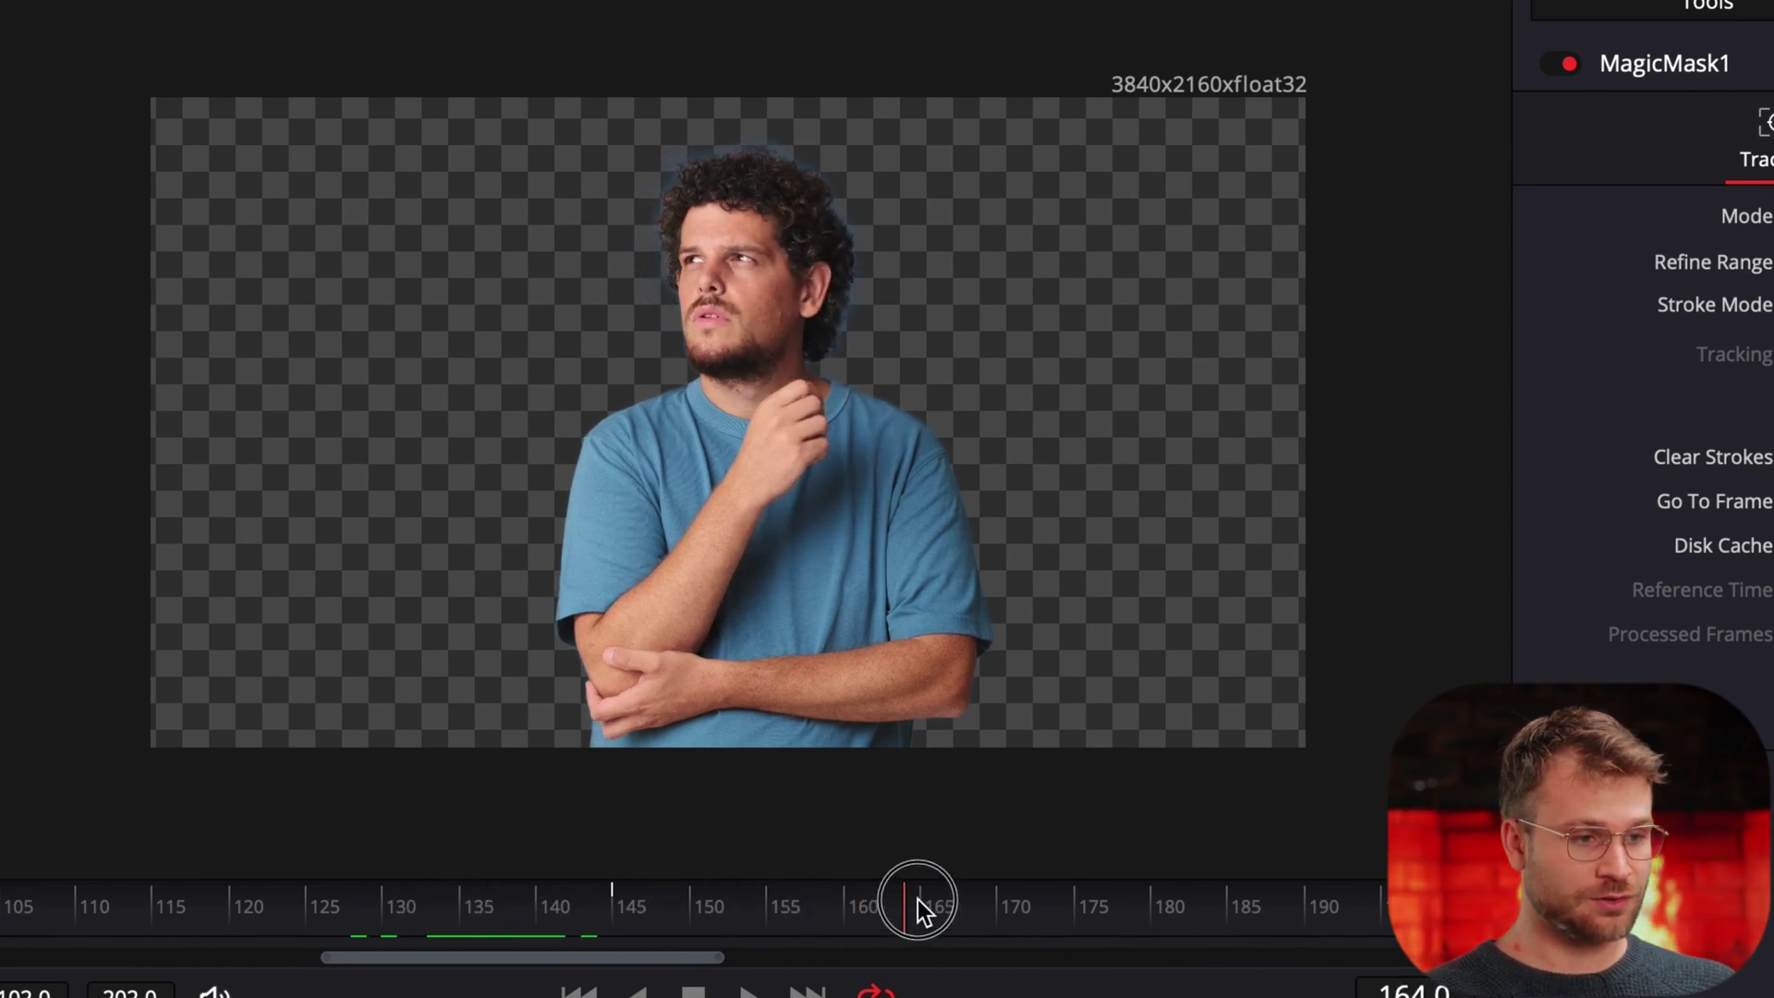
drag(1276, 876, 741, 873)
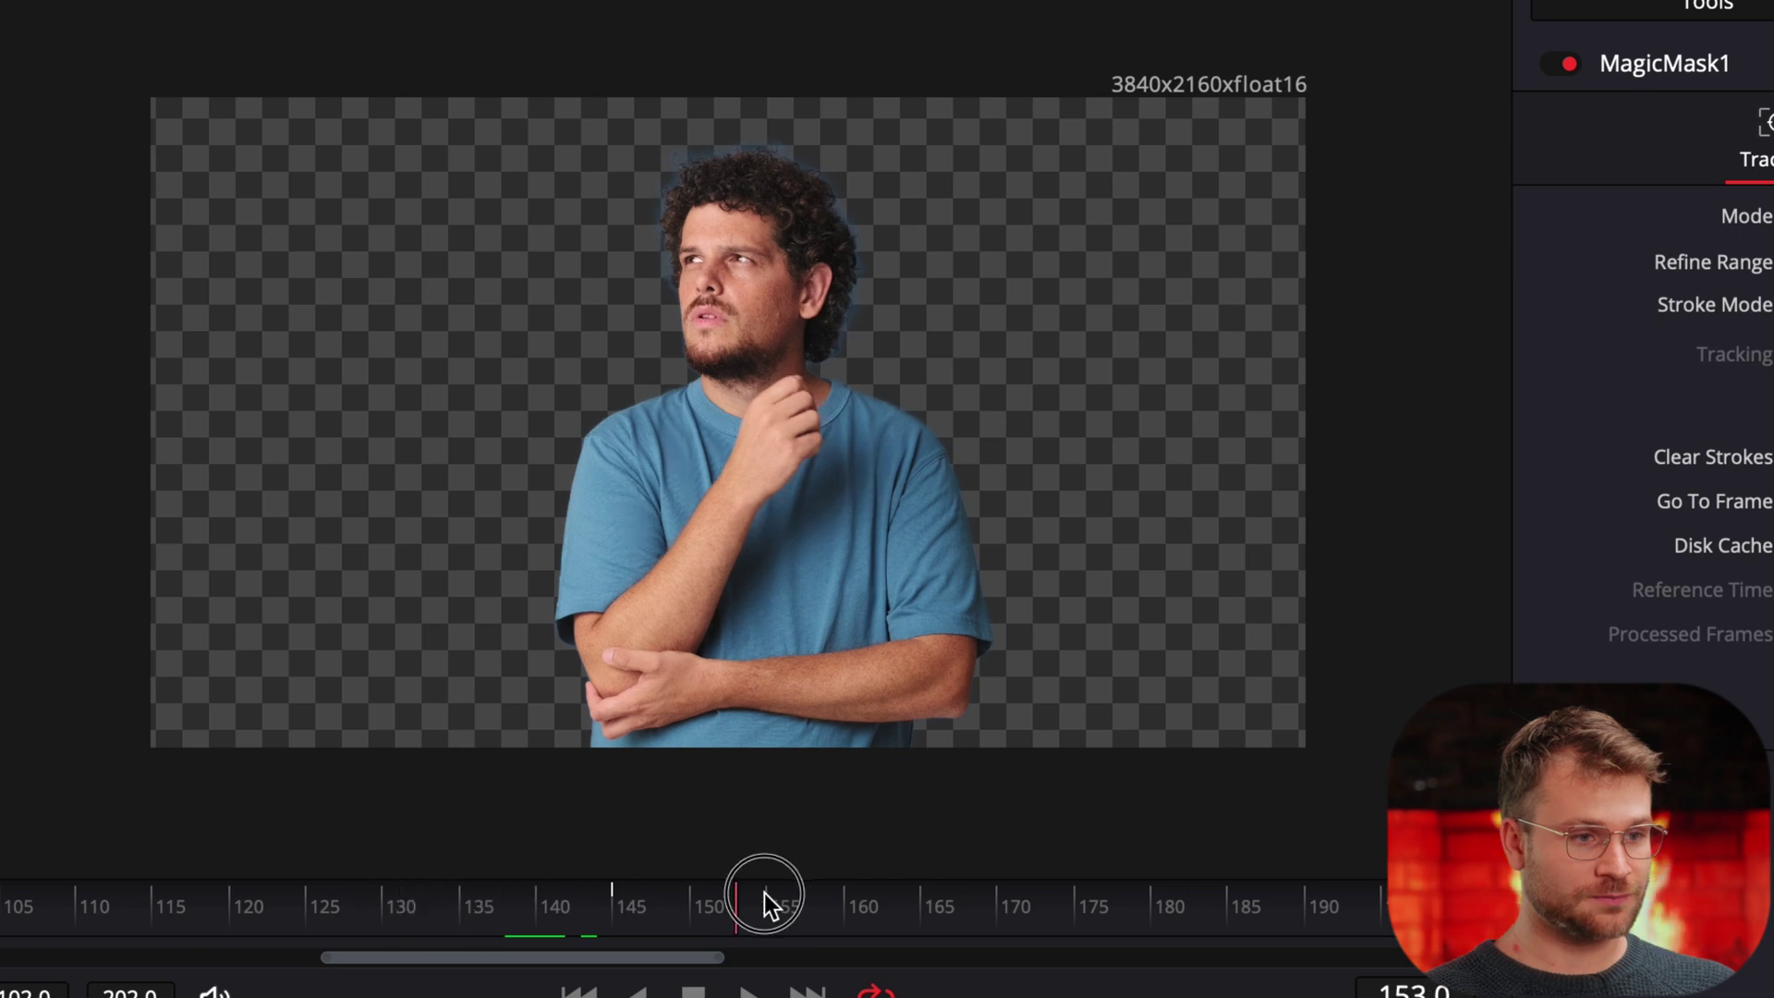
drag(798, 894, 26, 915)
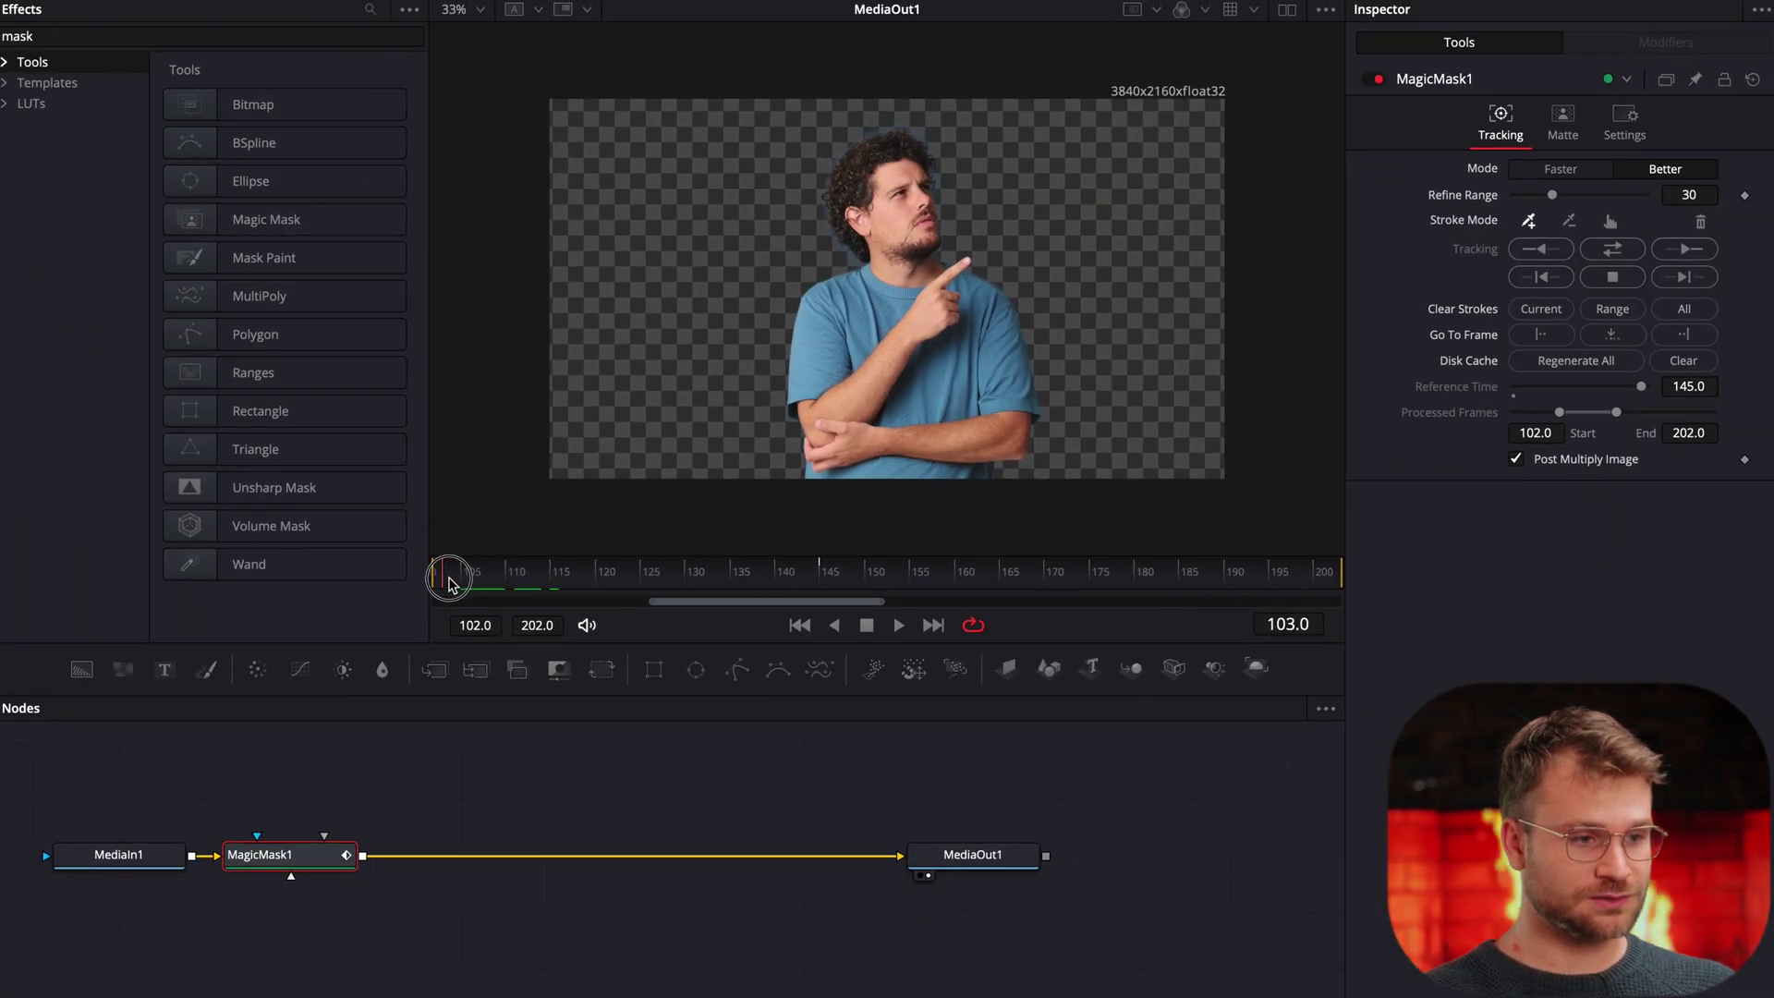
drag(449, 582, 696, 591)
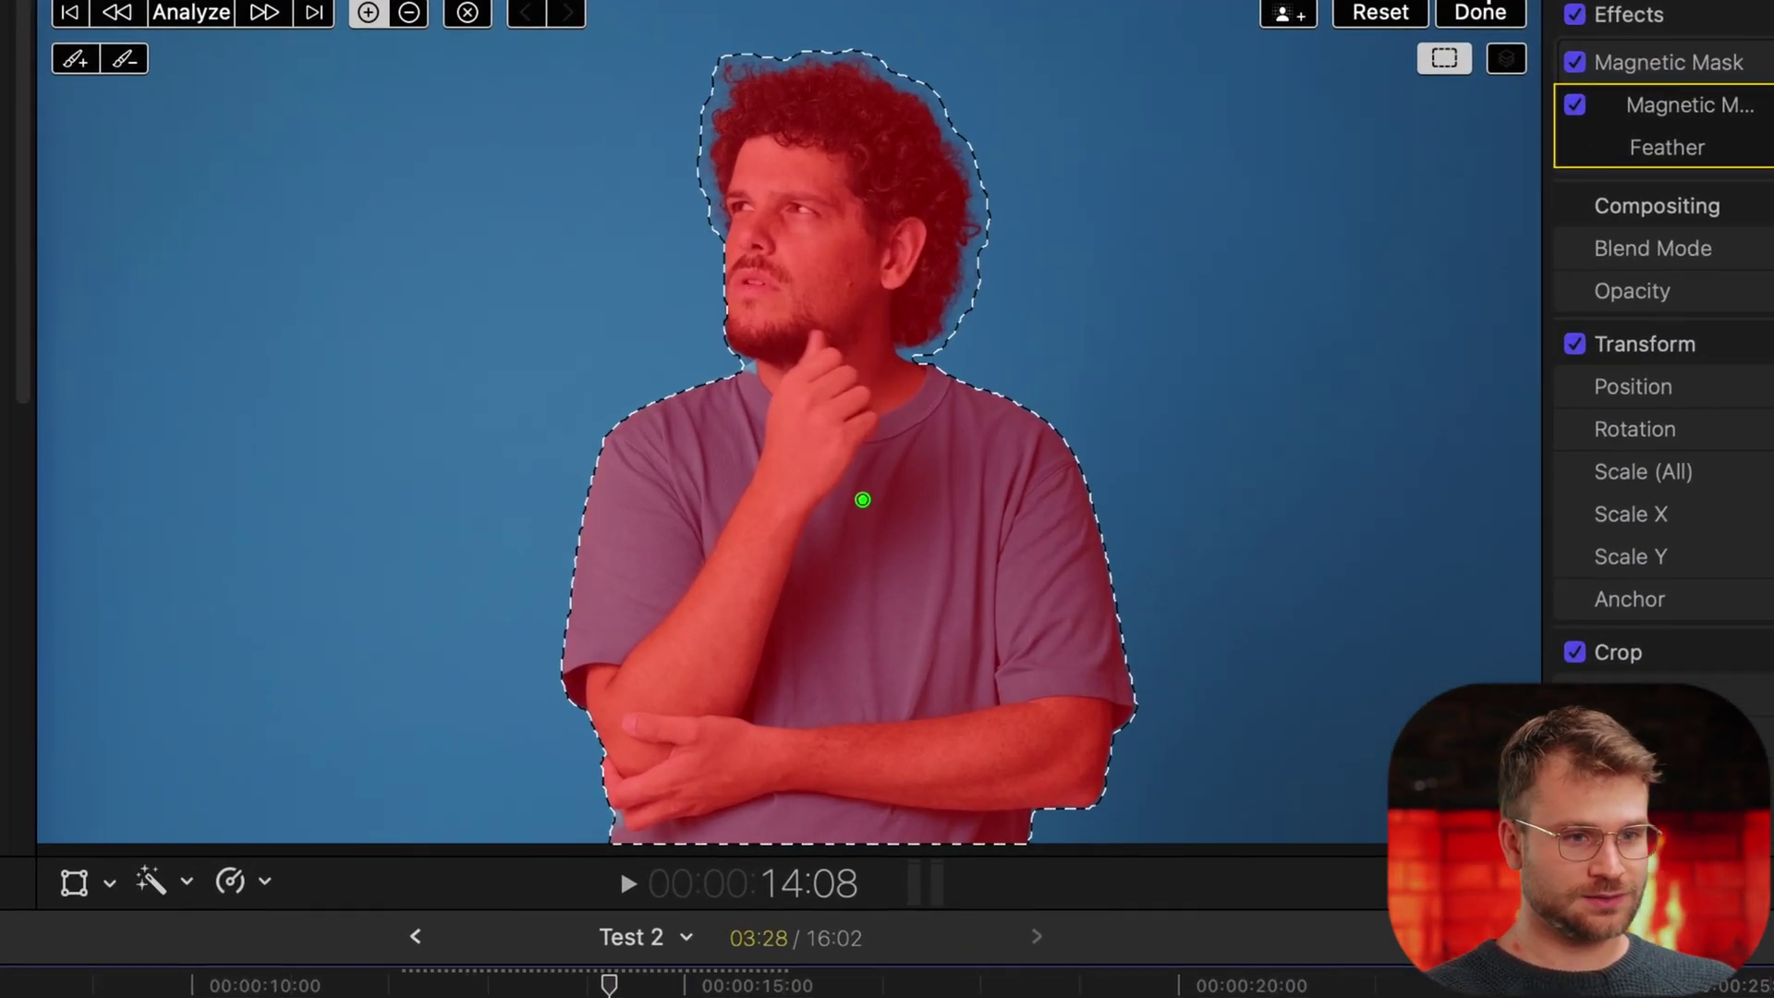
Finish the standing man's magnetic mask and play the clip to check him isolated on black.
click(1471, 13)
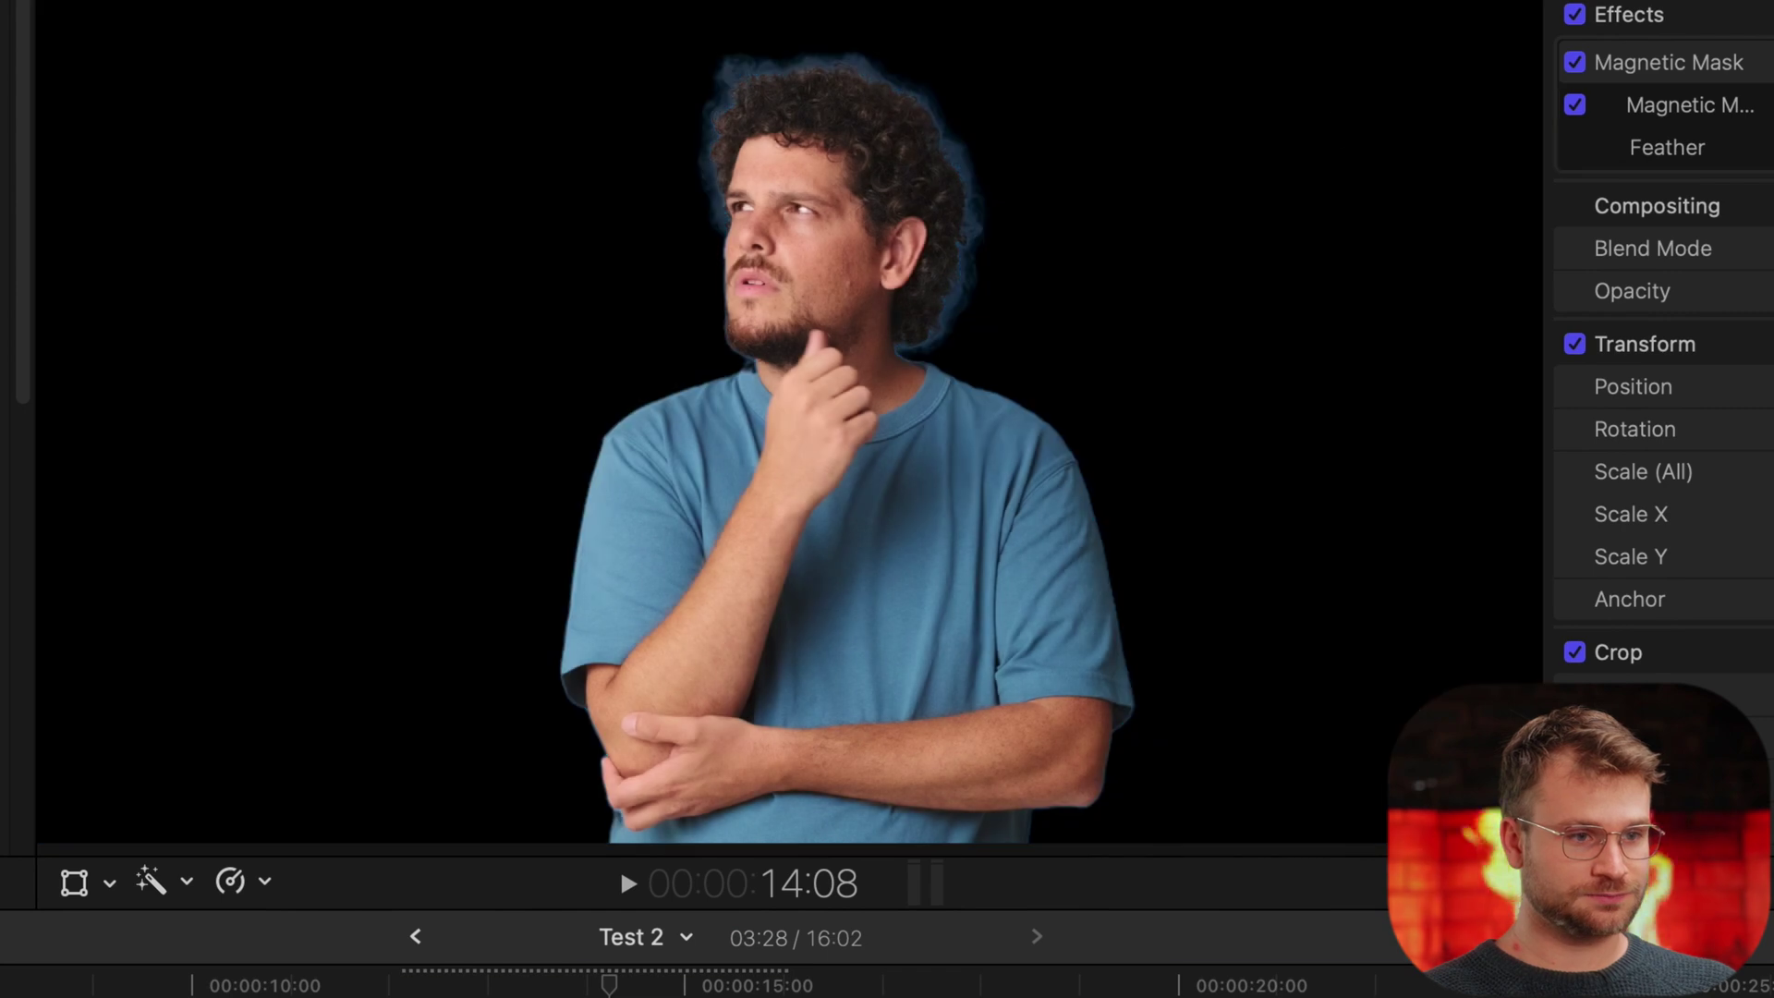
mouse_move(274, 981)
mouse_down()
mouse_move(774, 990)
mouse_move(437, 986)
mouse_up()
key(space)
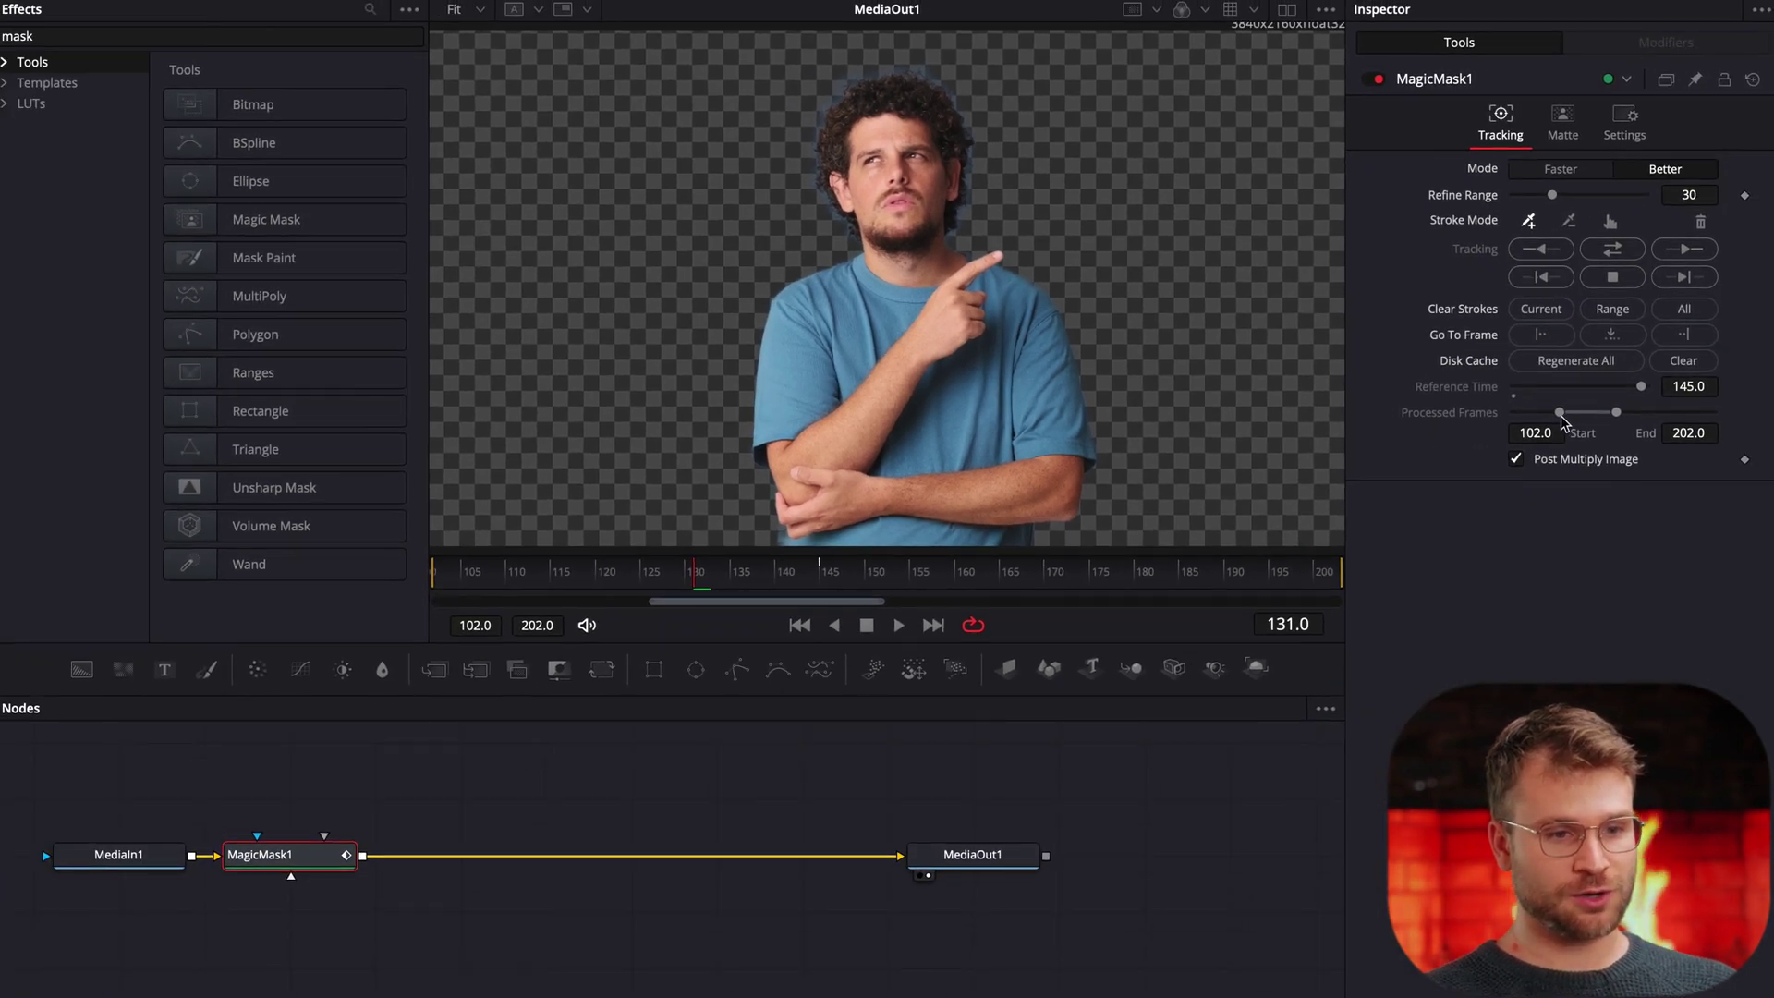
Set the Magic Mask matte Blur to 0.0 in DaVinci Resolve's Inspector.
click(1562, 120)
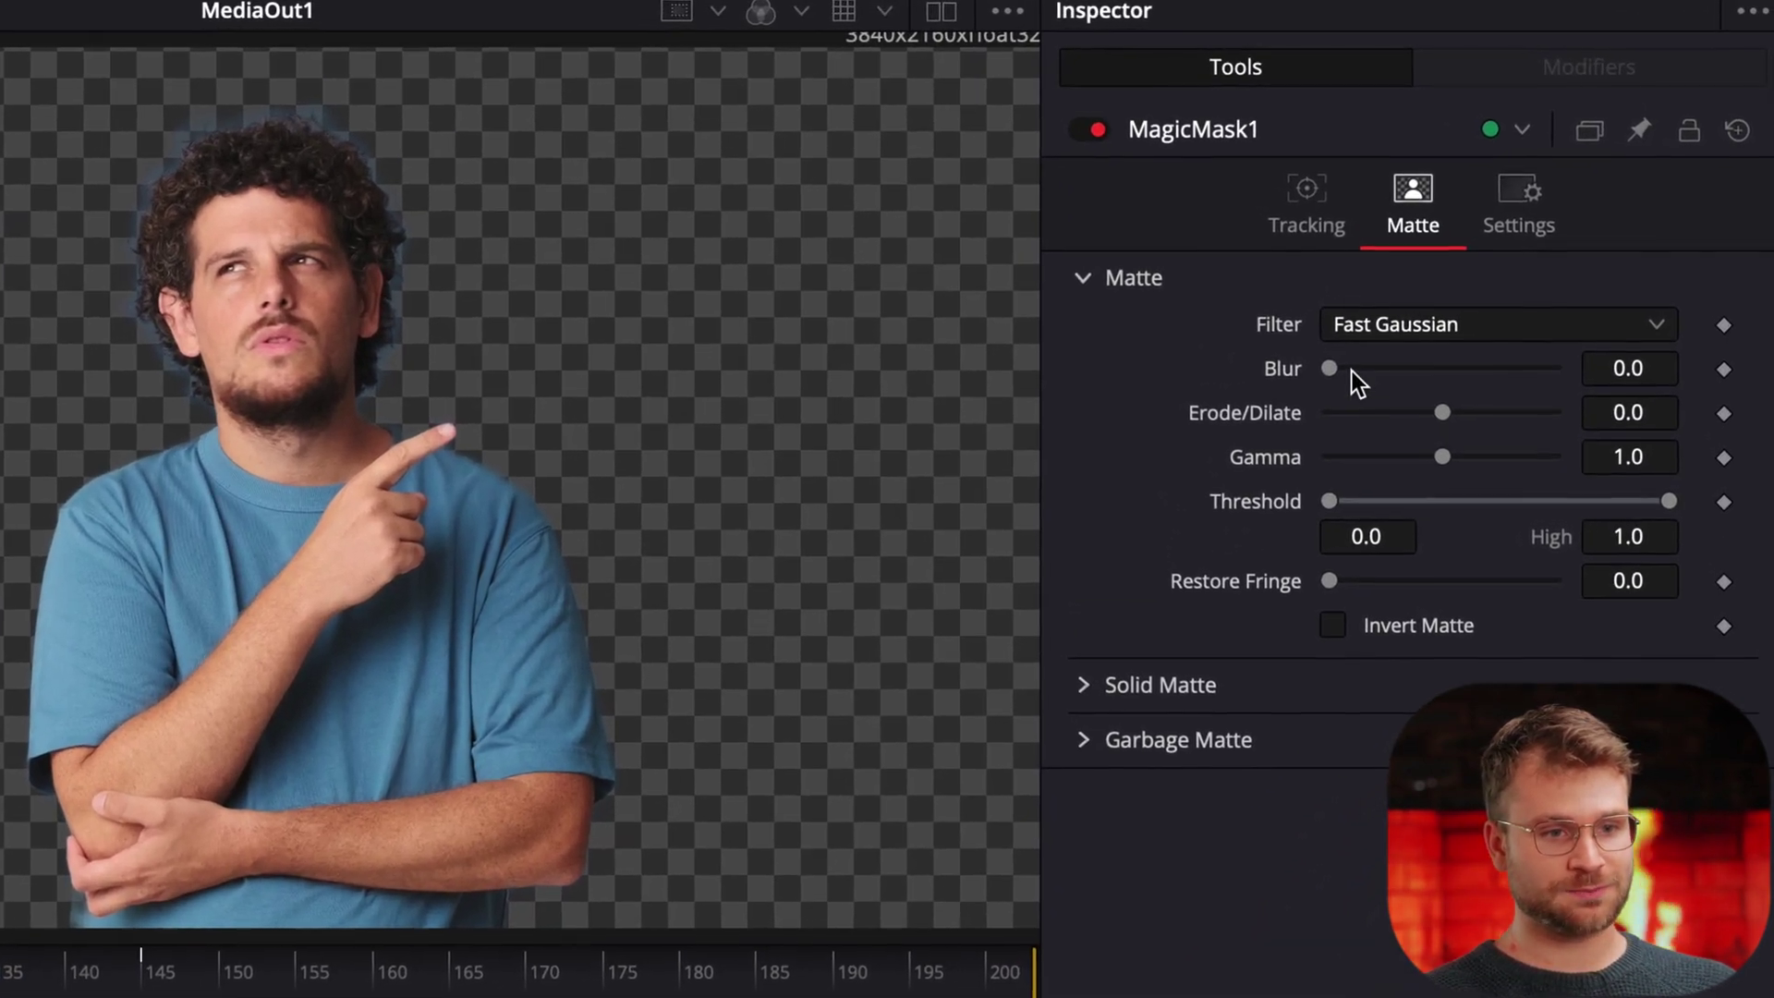
drag(1398, 368, 1300, 386)
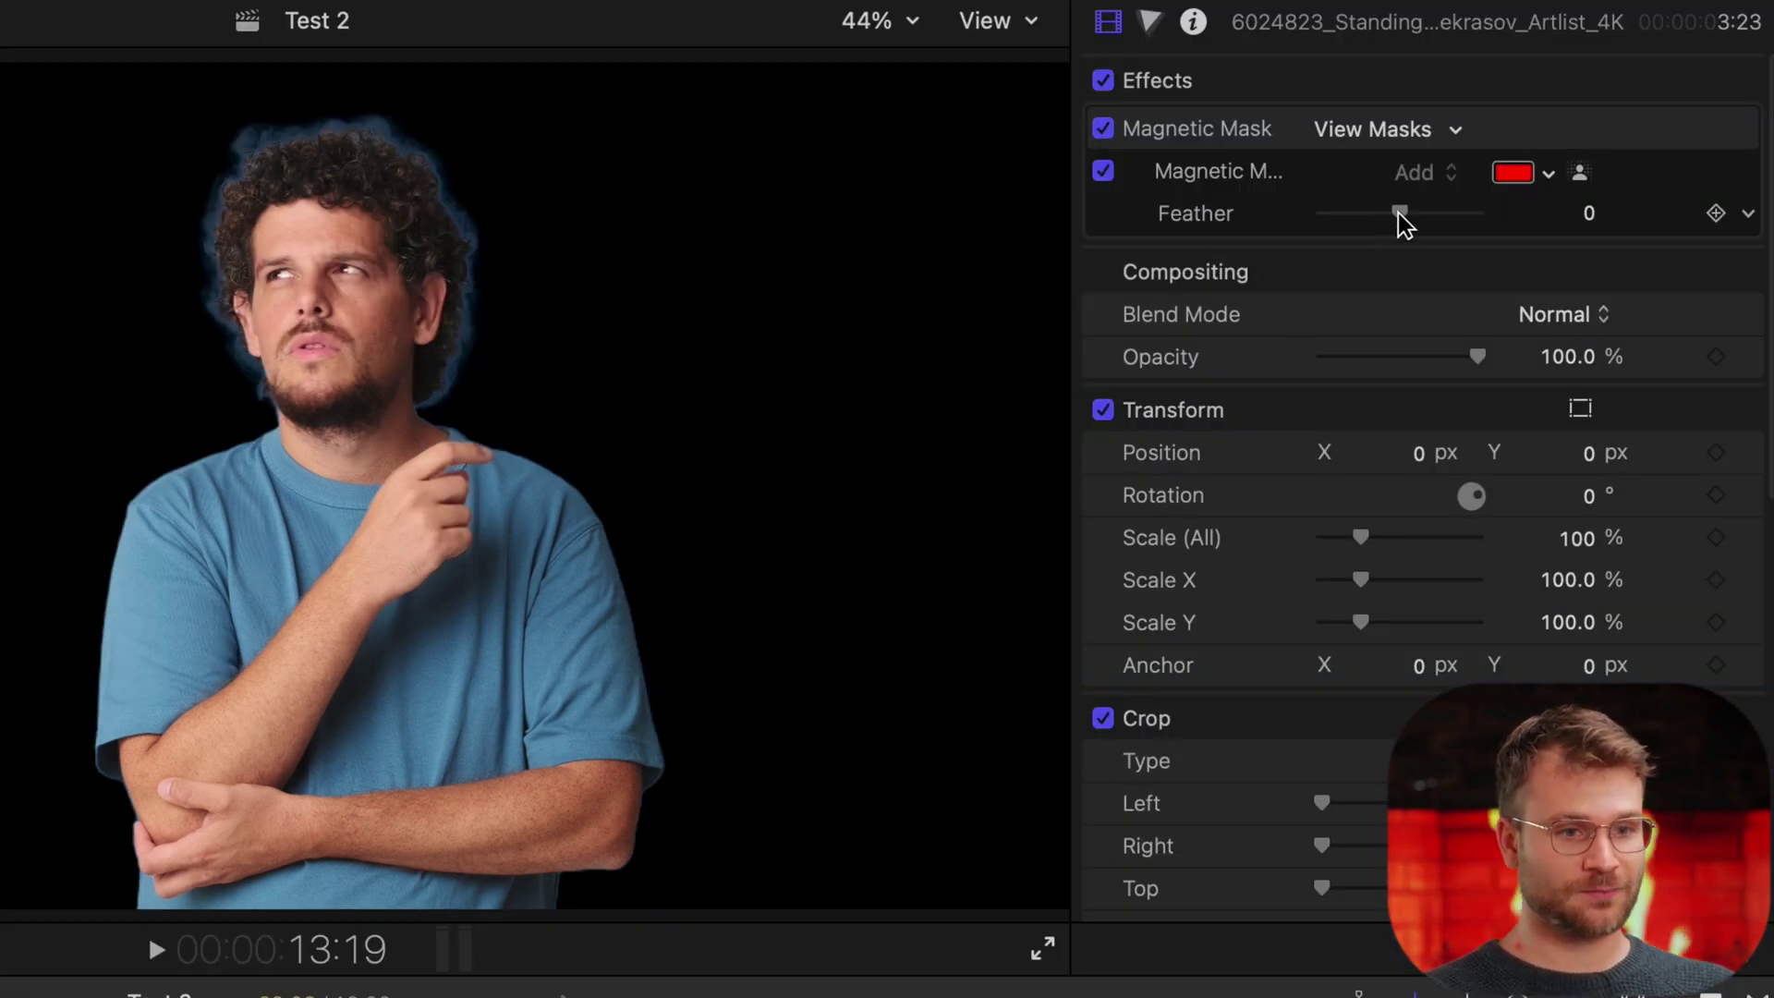
Reduce the standing man's Magnetic Mask feather to -58.
drag(1398, 212, 1340, 218)
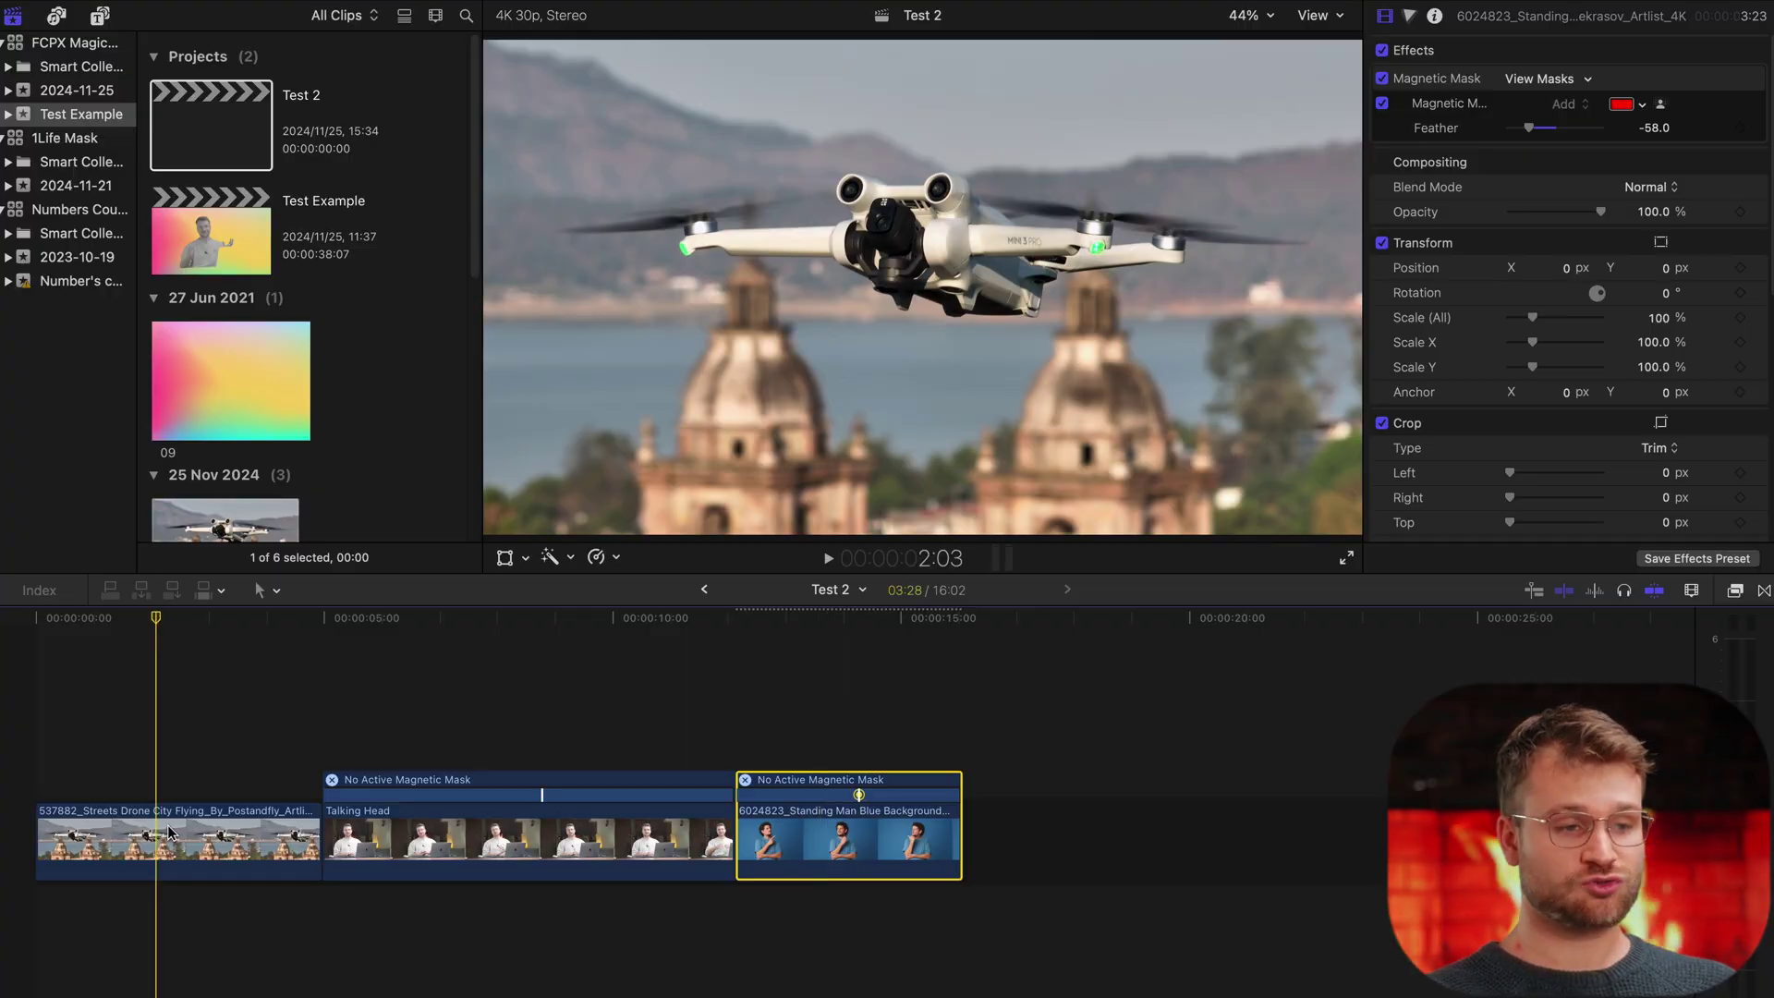
Apply a Magnetic Mask to the drone clip, adding both propellers and excluding the sky above the right one.
click(168, 832)
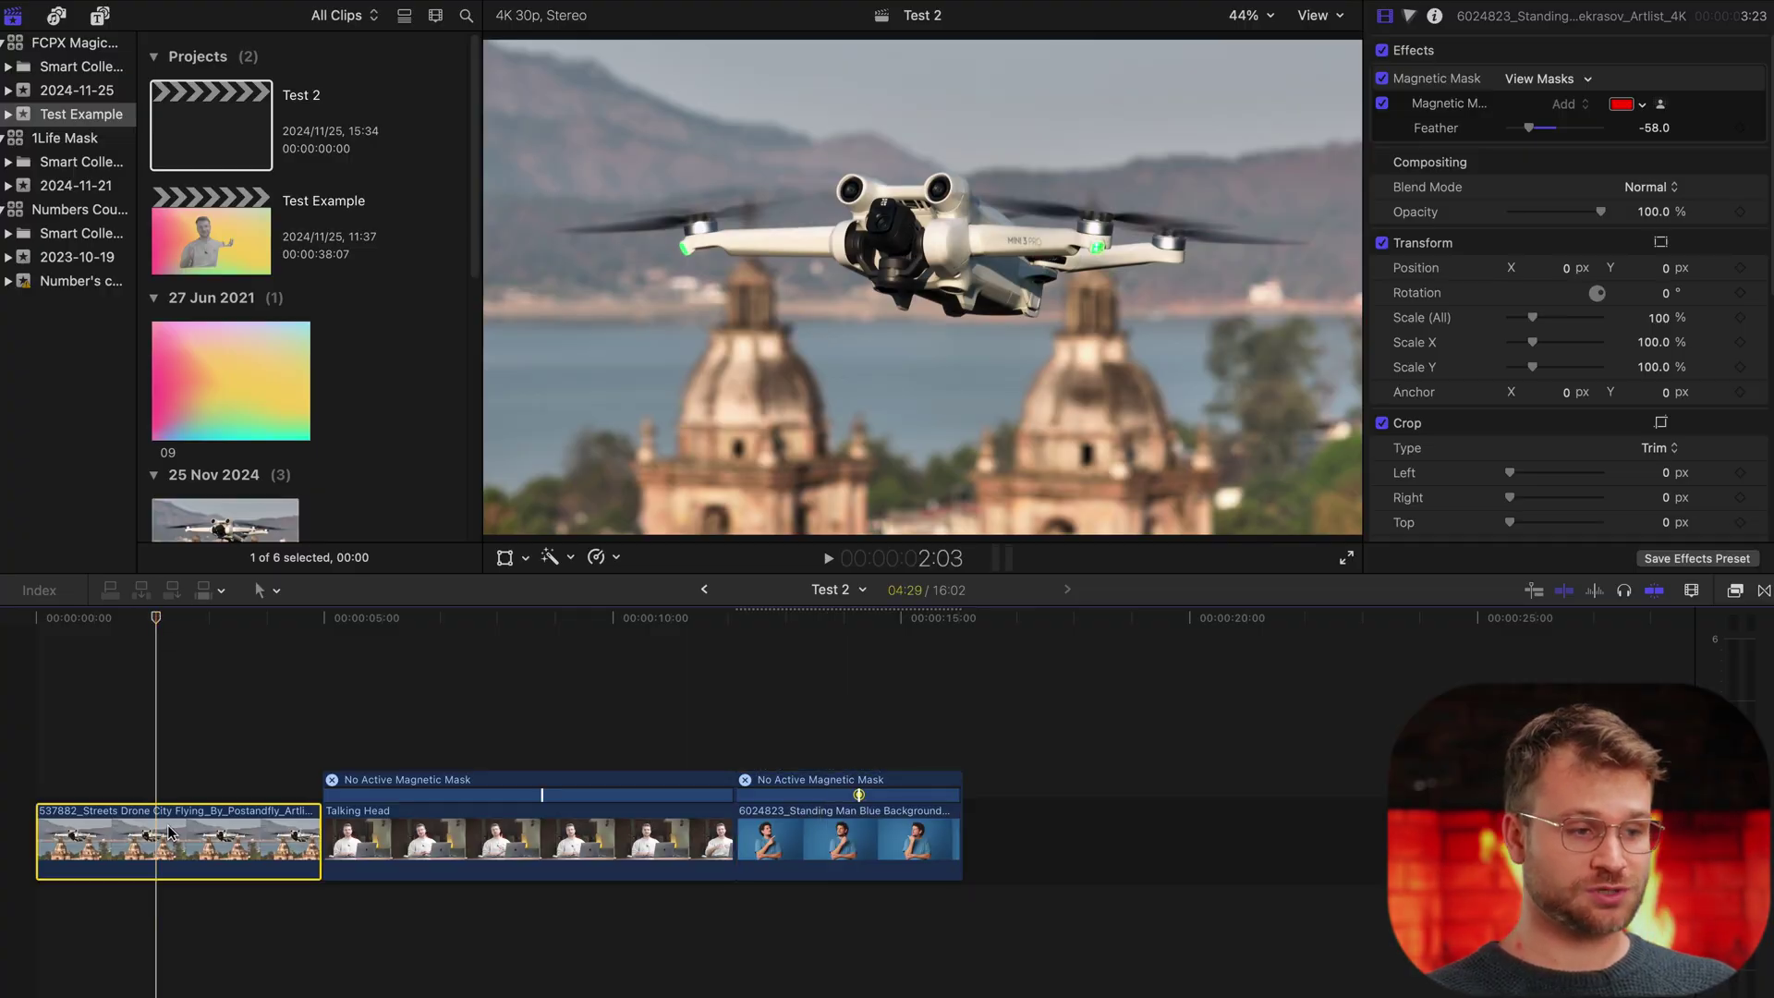
click(570, 557)
click(581, 698)
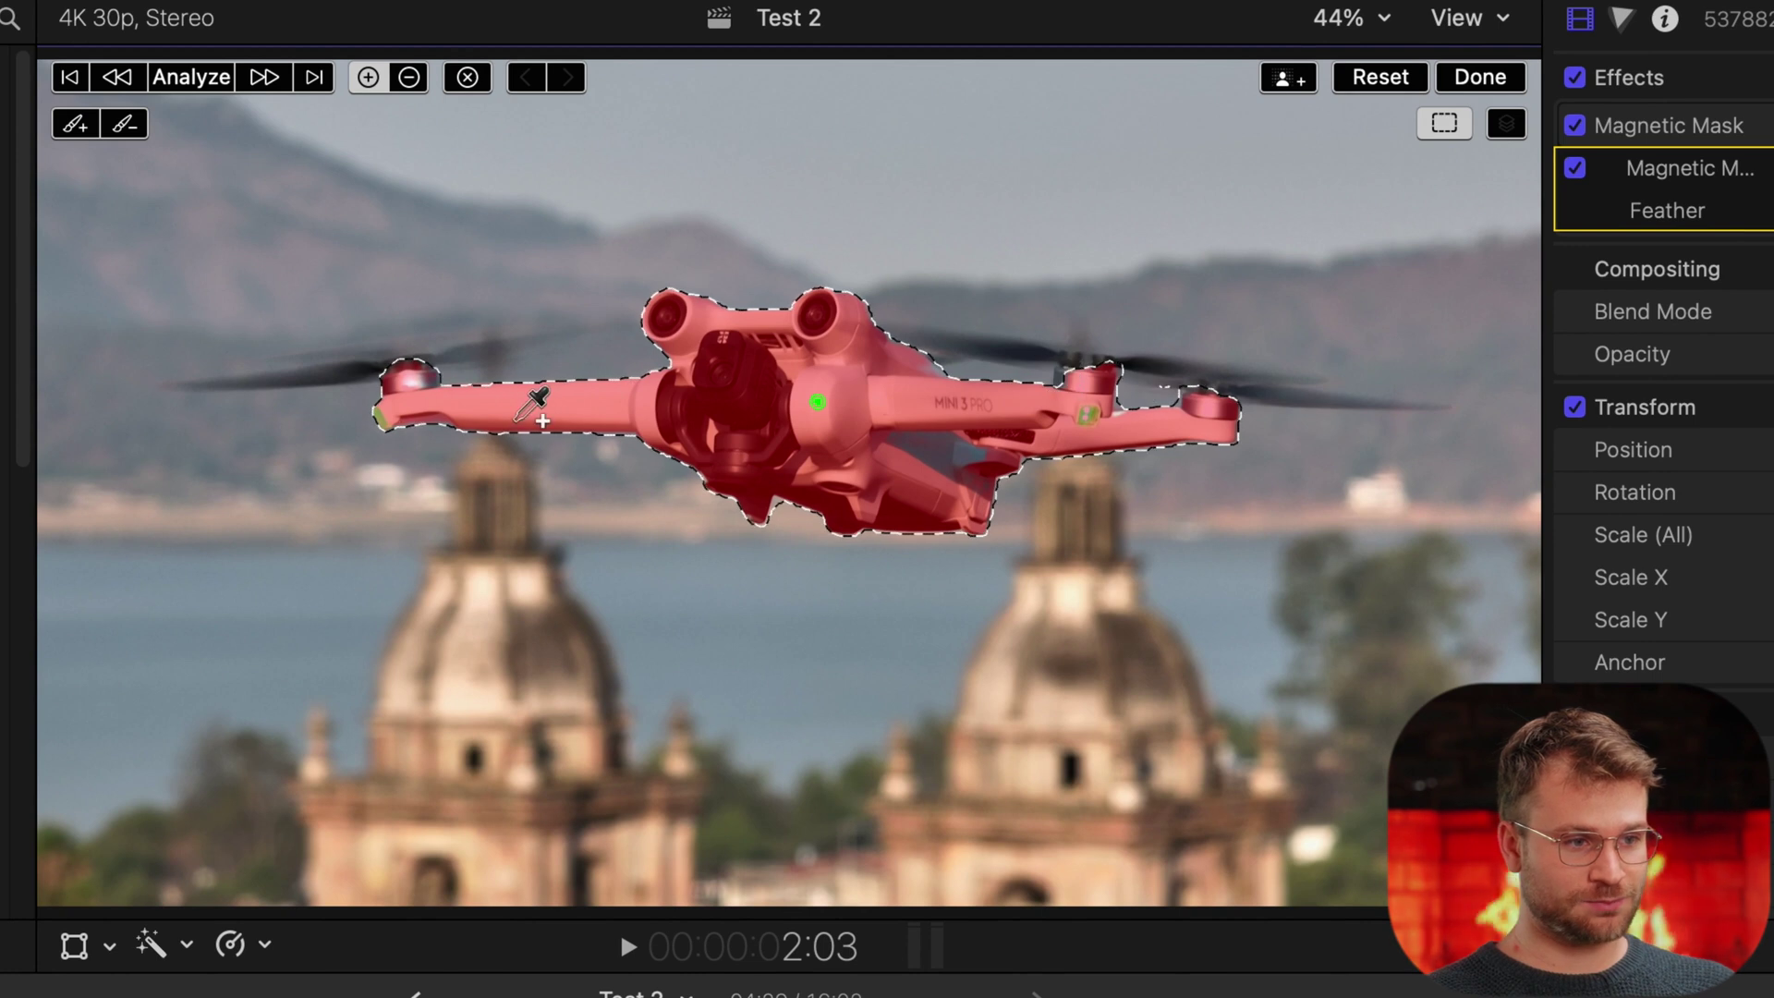
click(293, 379)
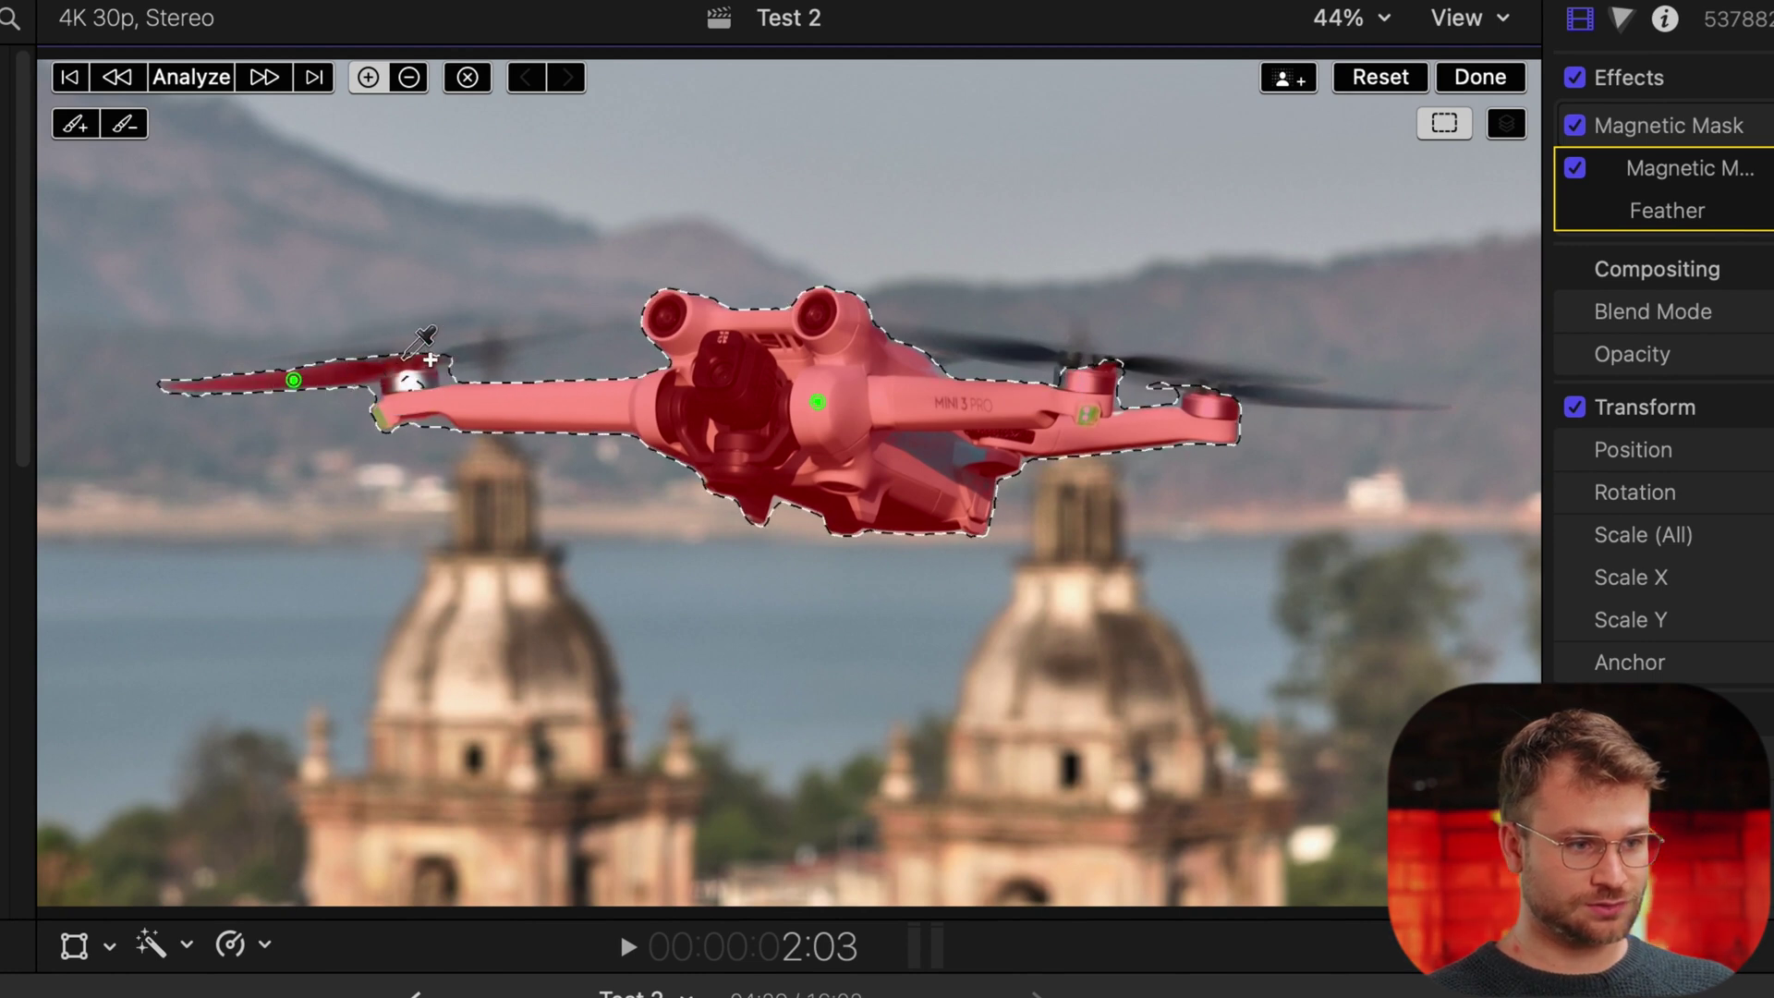
click(464, 352)
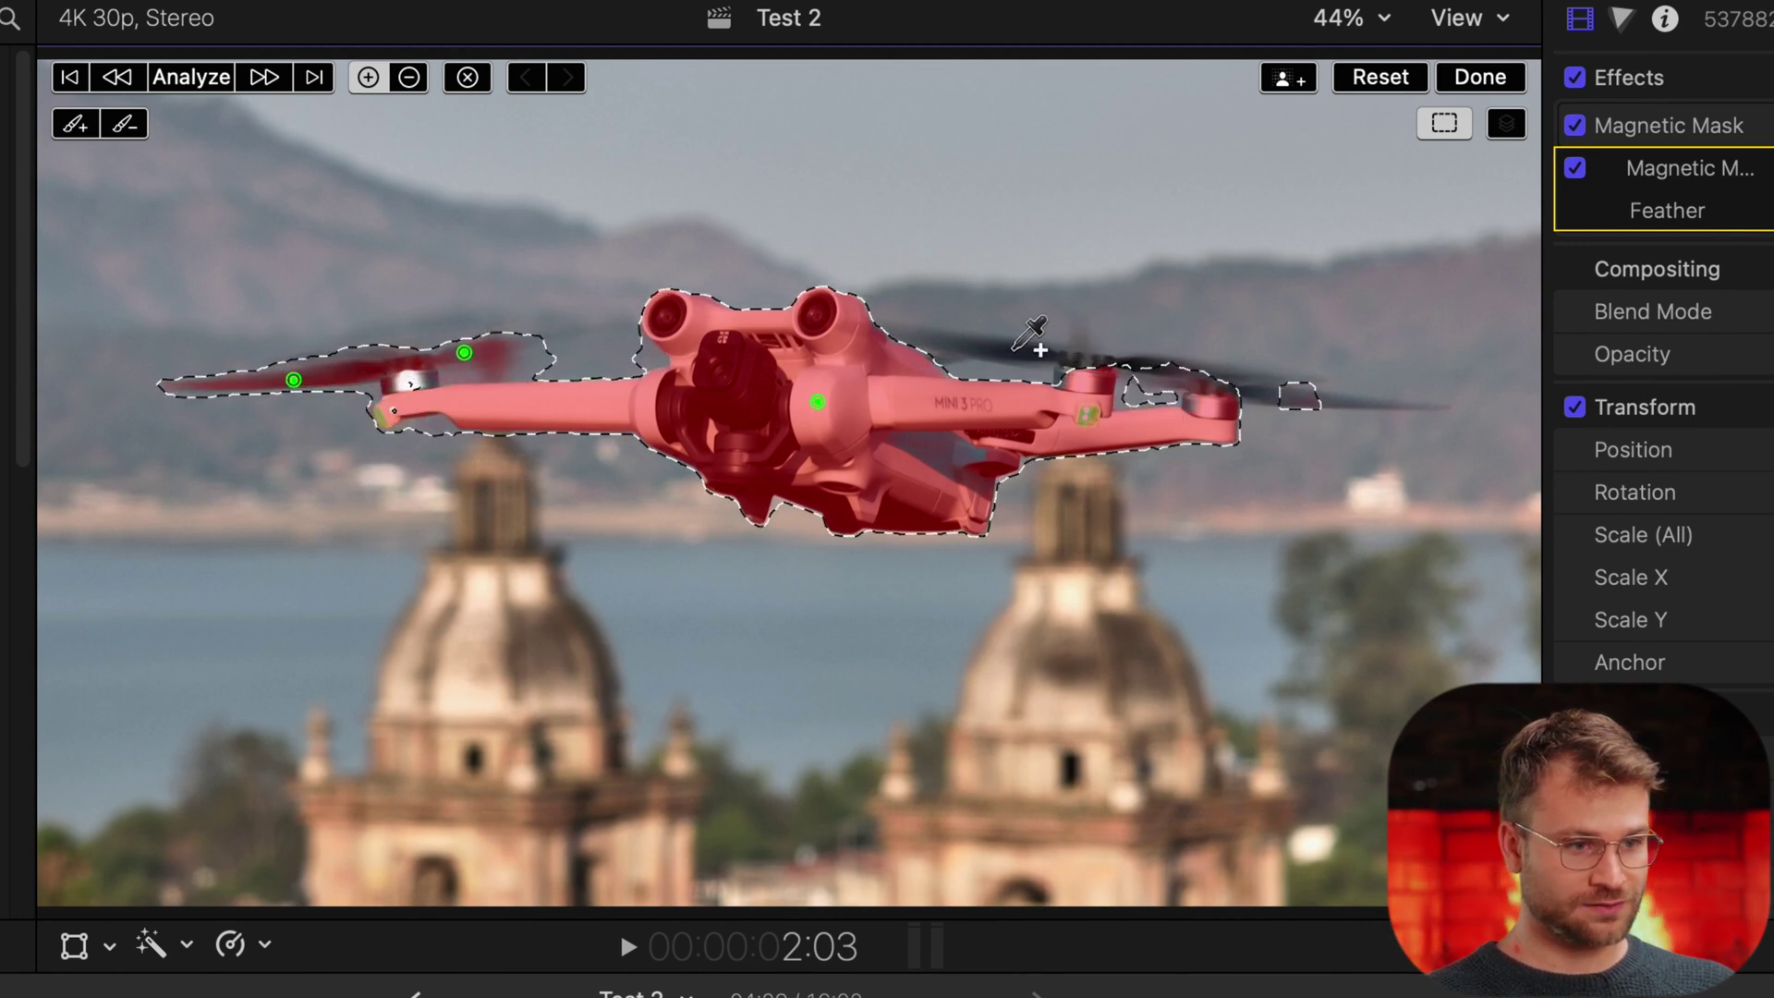
click(1014, 348)
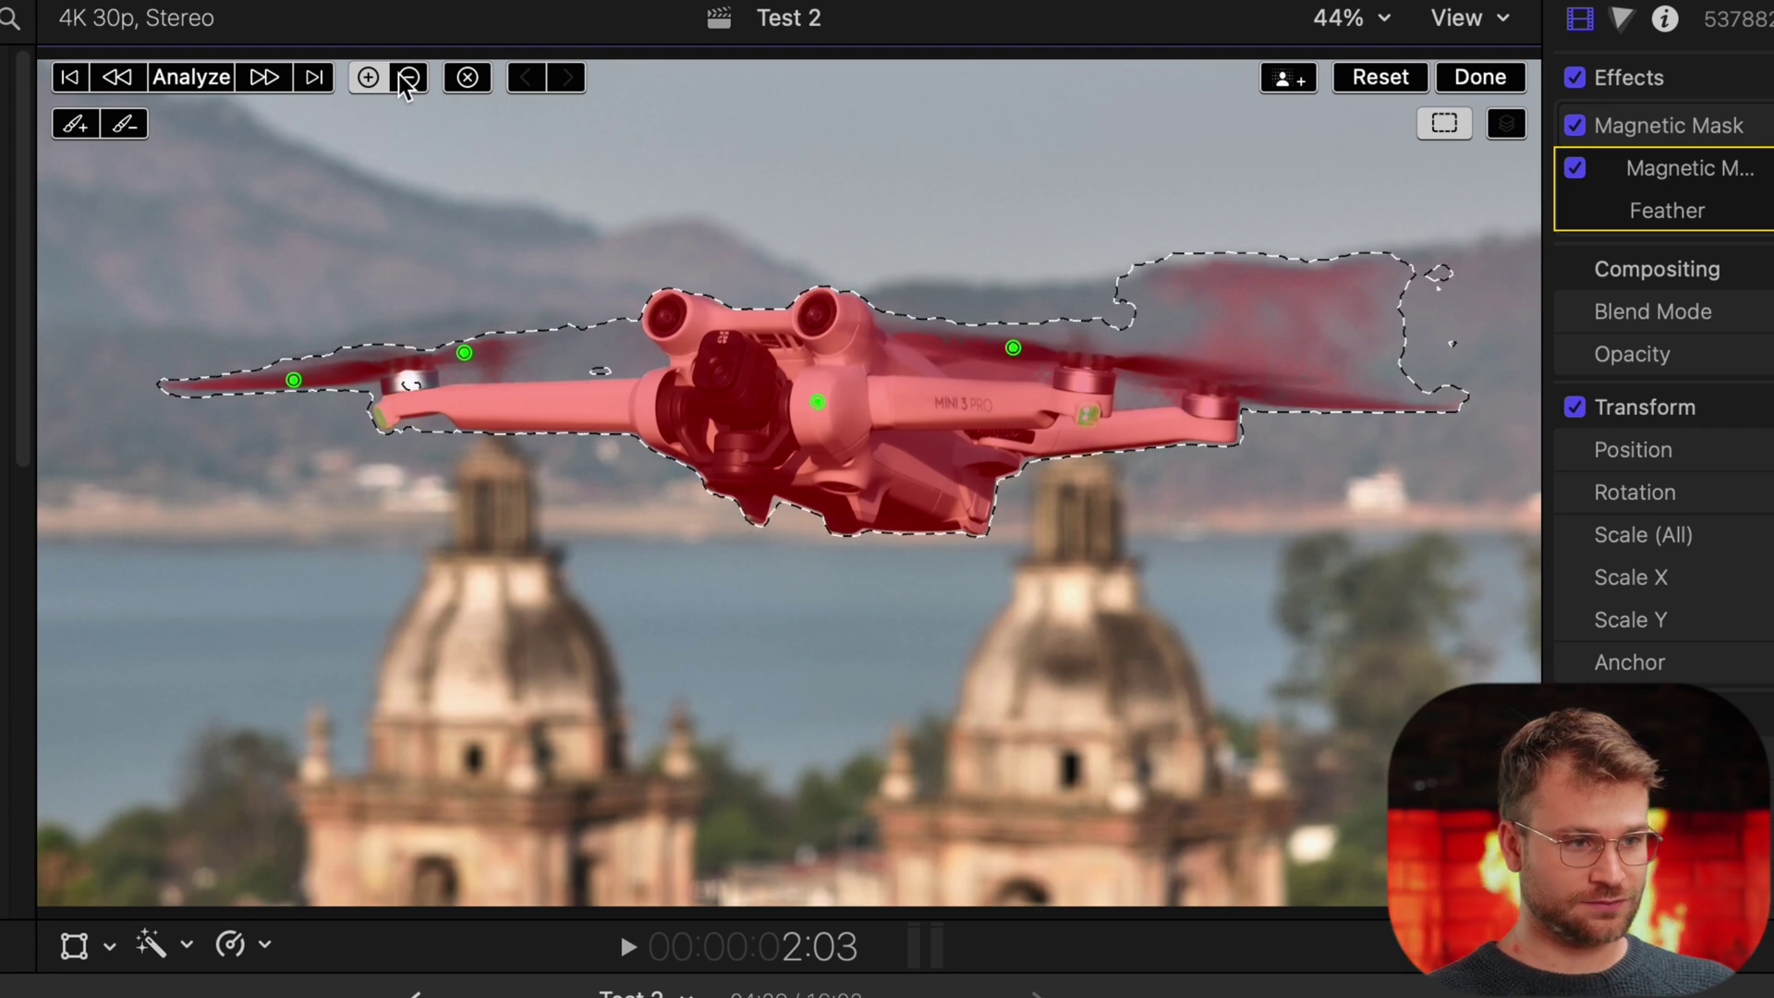
alt+click(1252, 312)
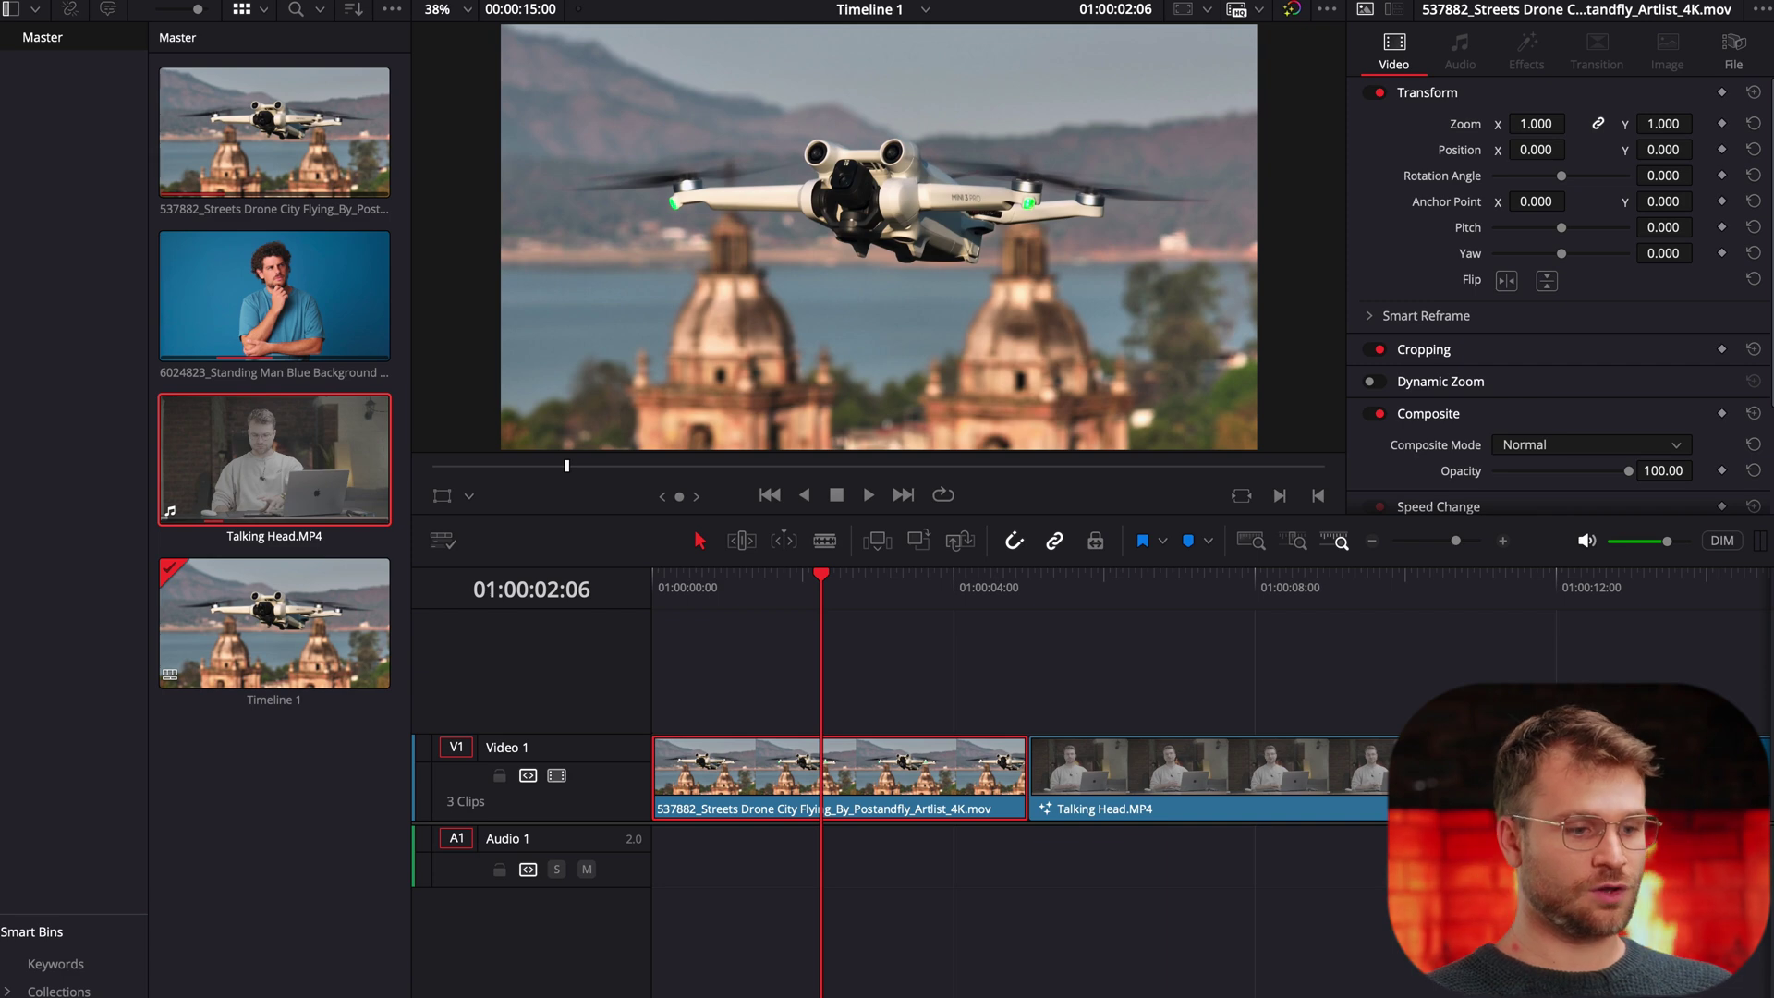
Insert a Magic Mask node on the drone clip in Fusion and stroke along the drone's left arm.
key(shift+5)
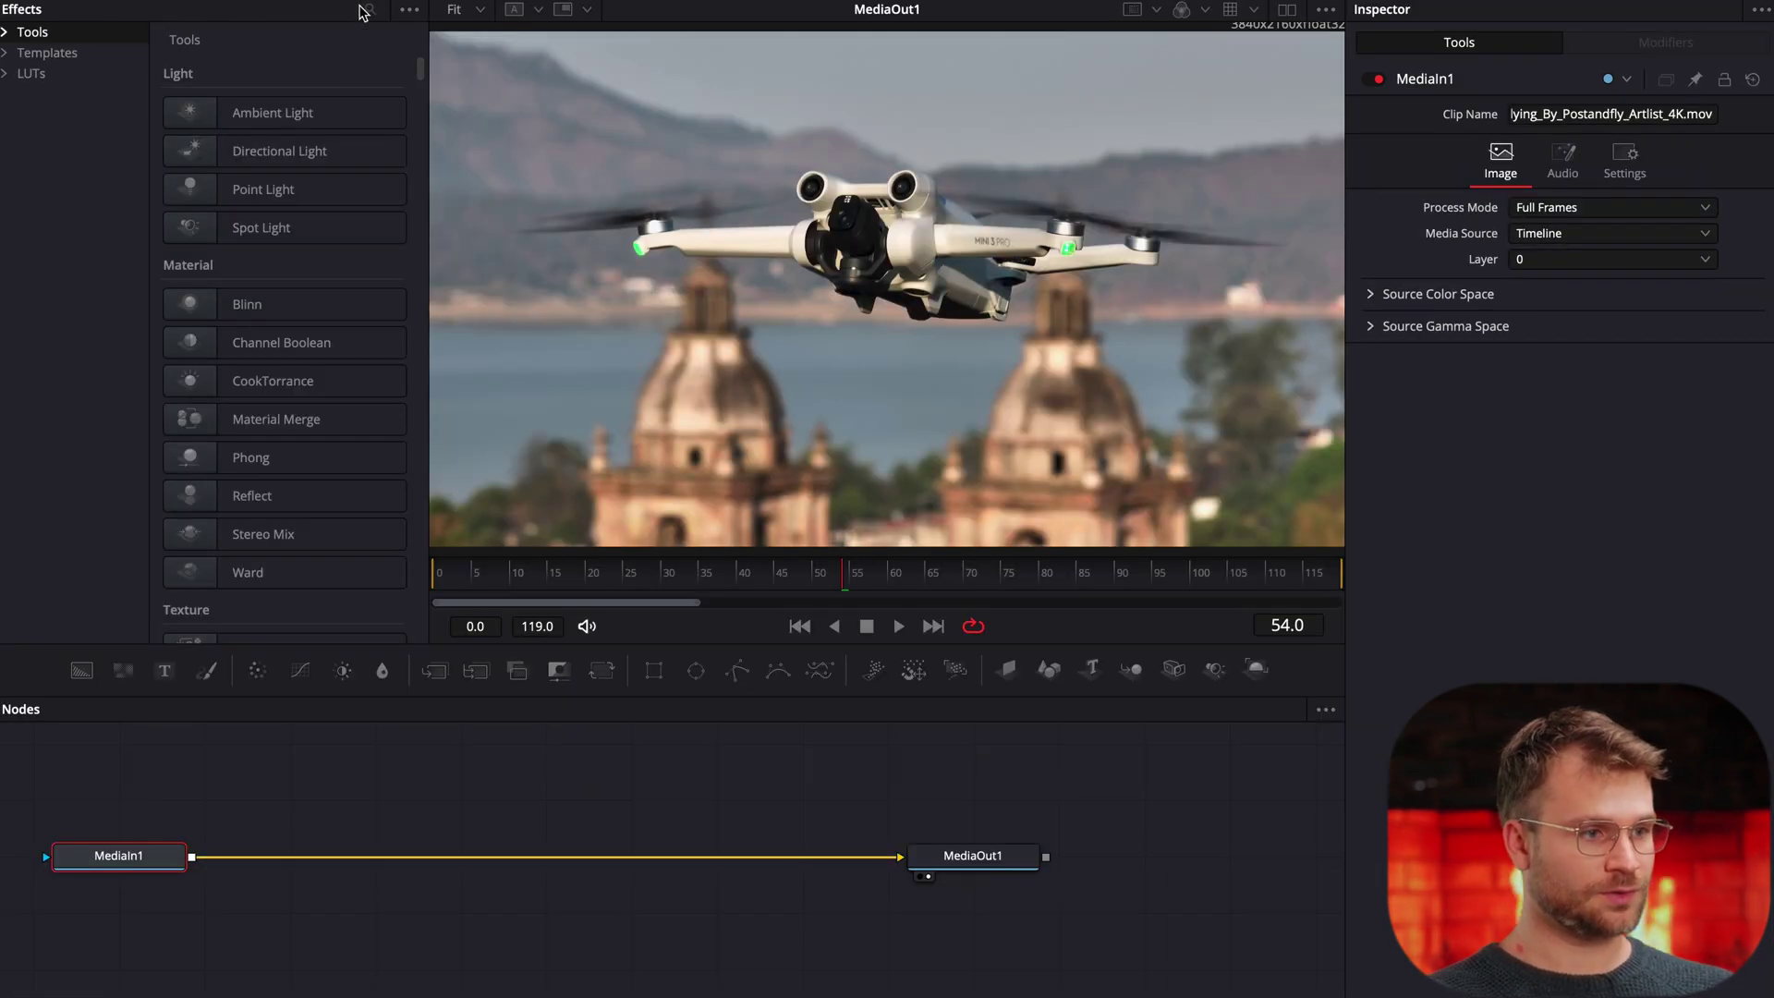
click(369, 10)
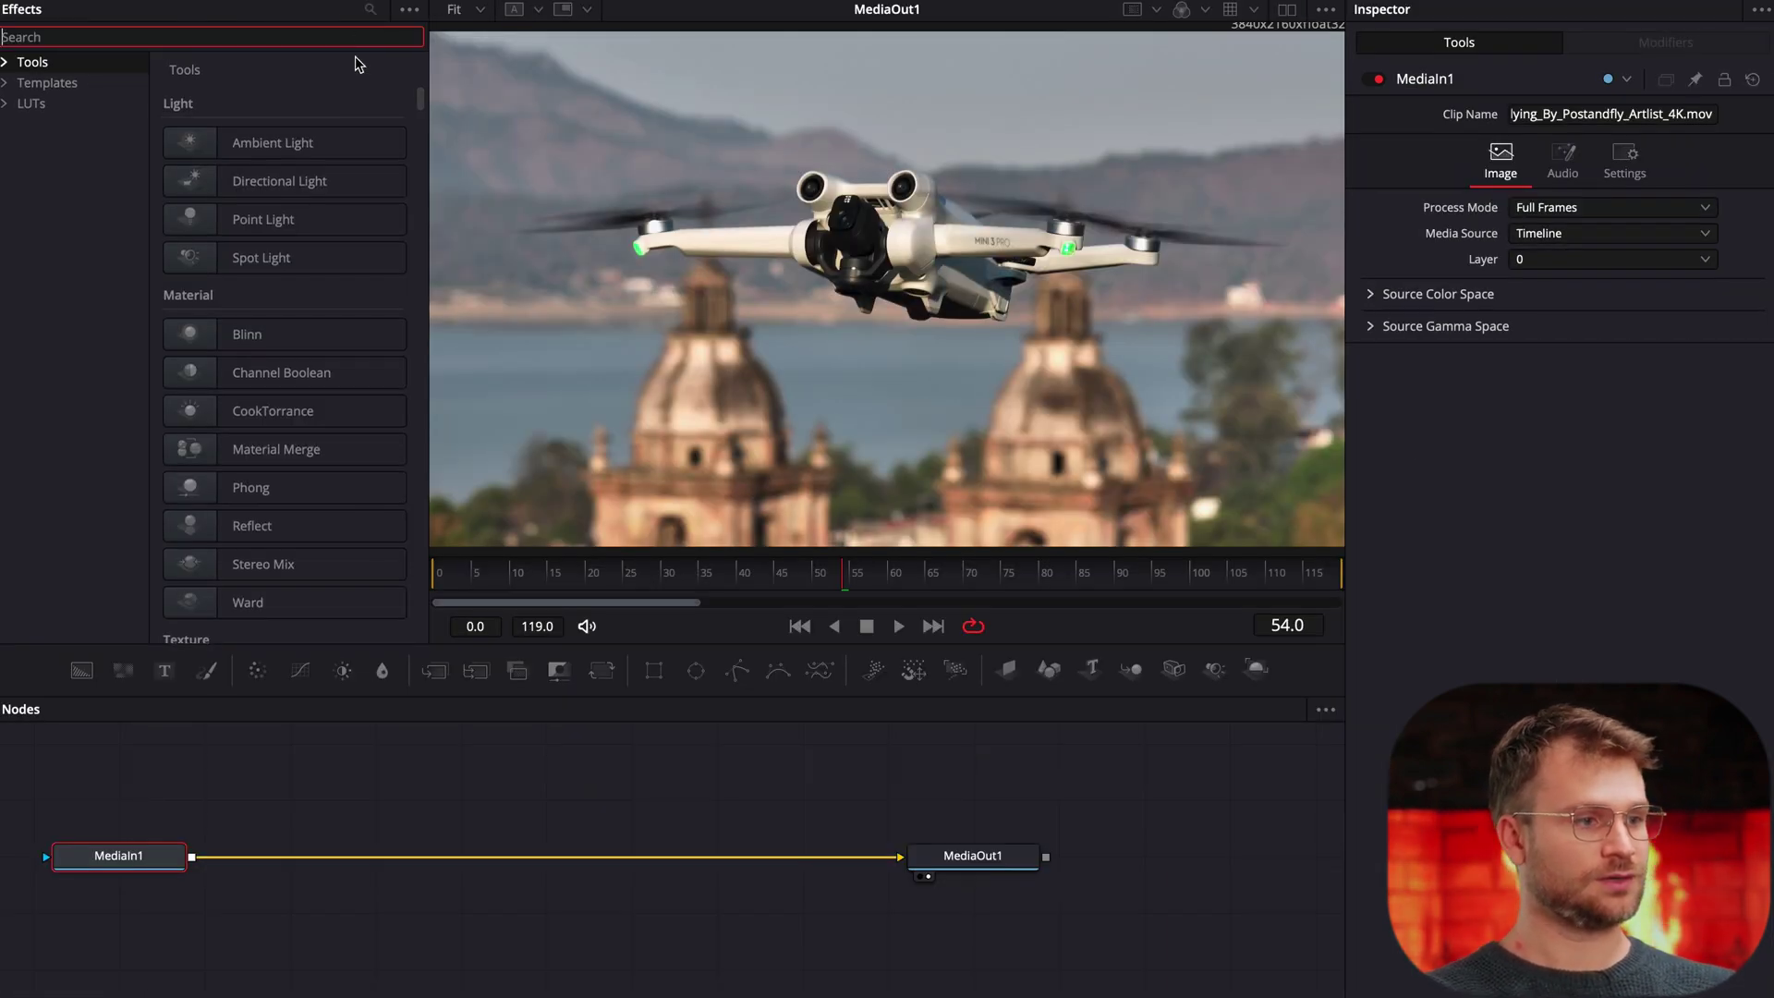
text(mask)
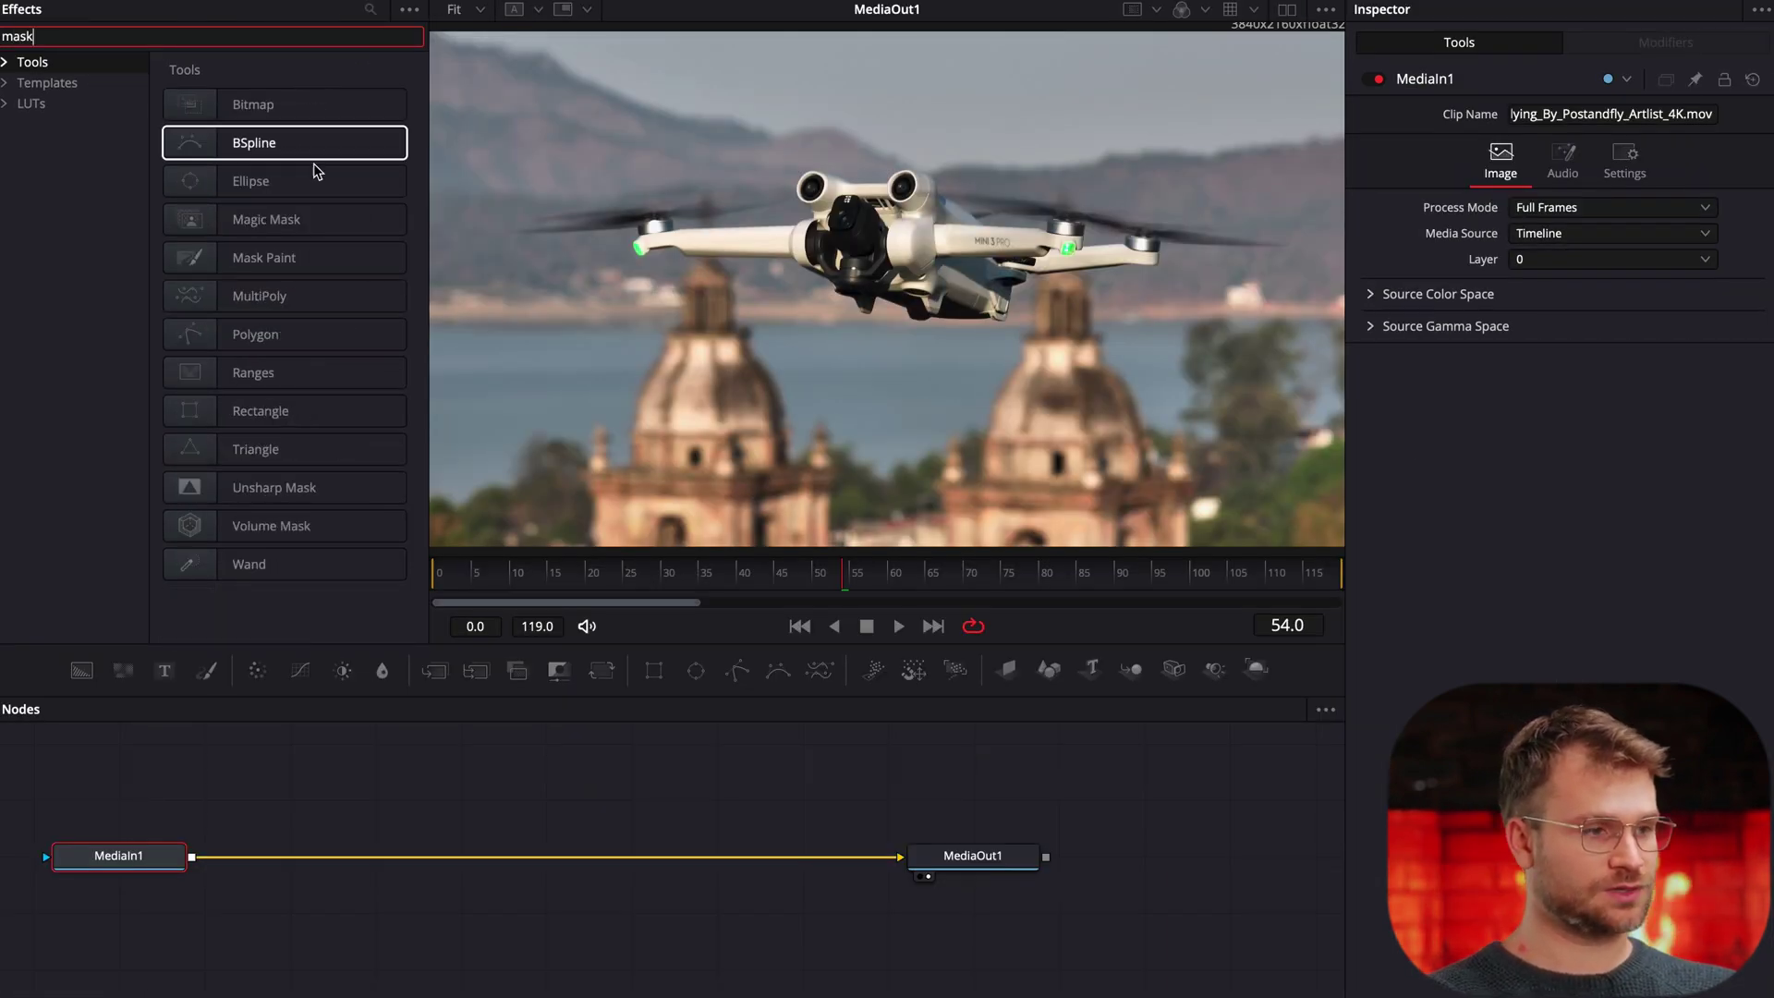
double_click(305, 219)
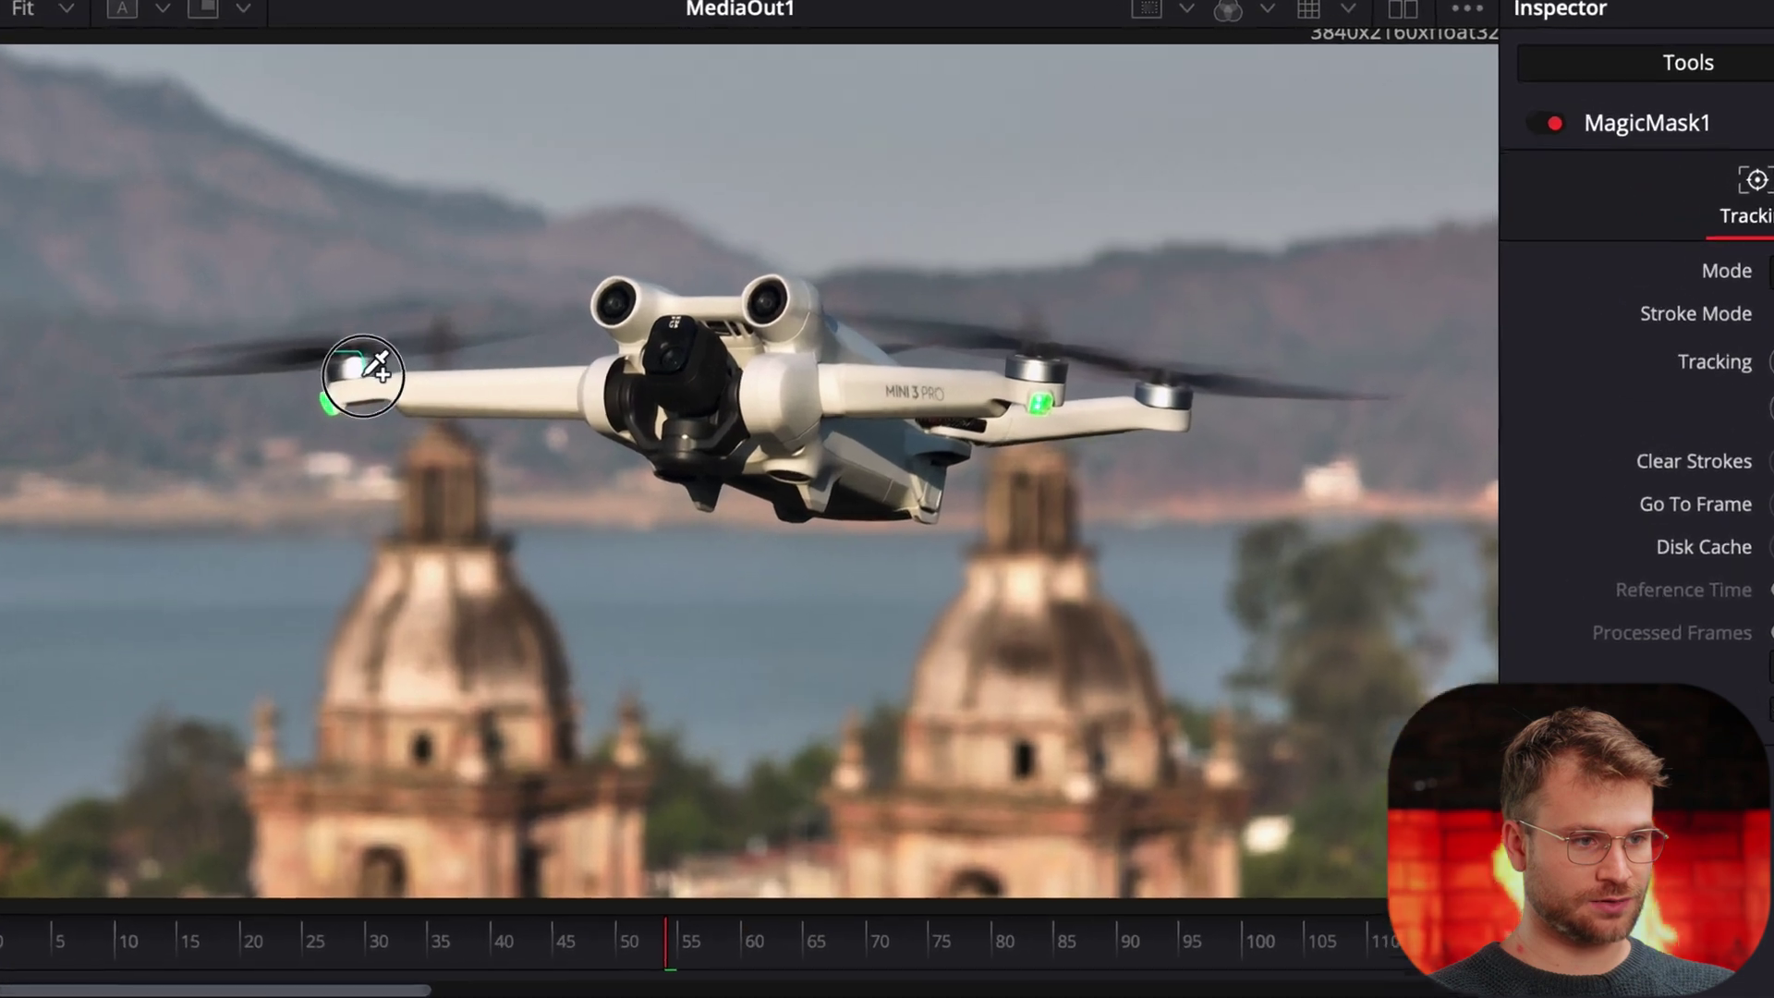
drag(638, 217, 700, 243)
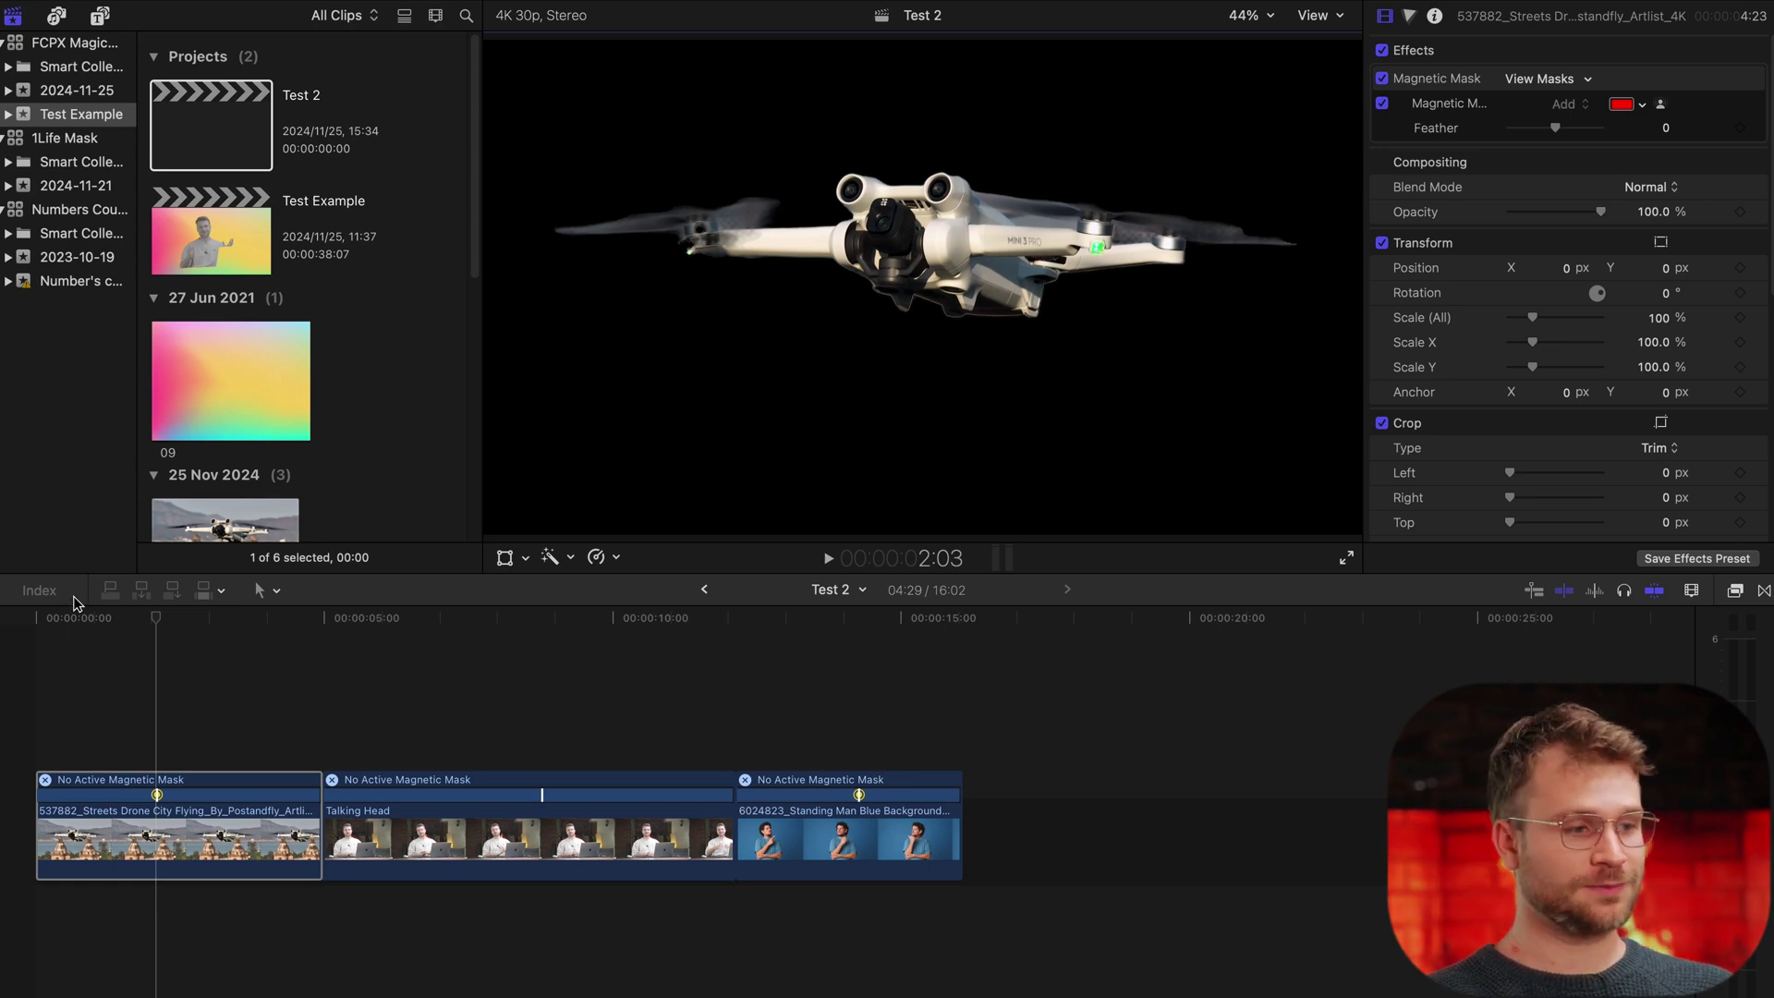
Play through the masked drone and standing-man clips against black in Final Cut Pro.
click(74, 617)
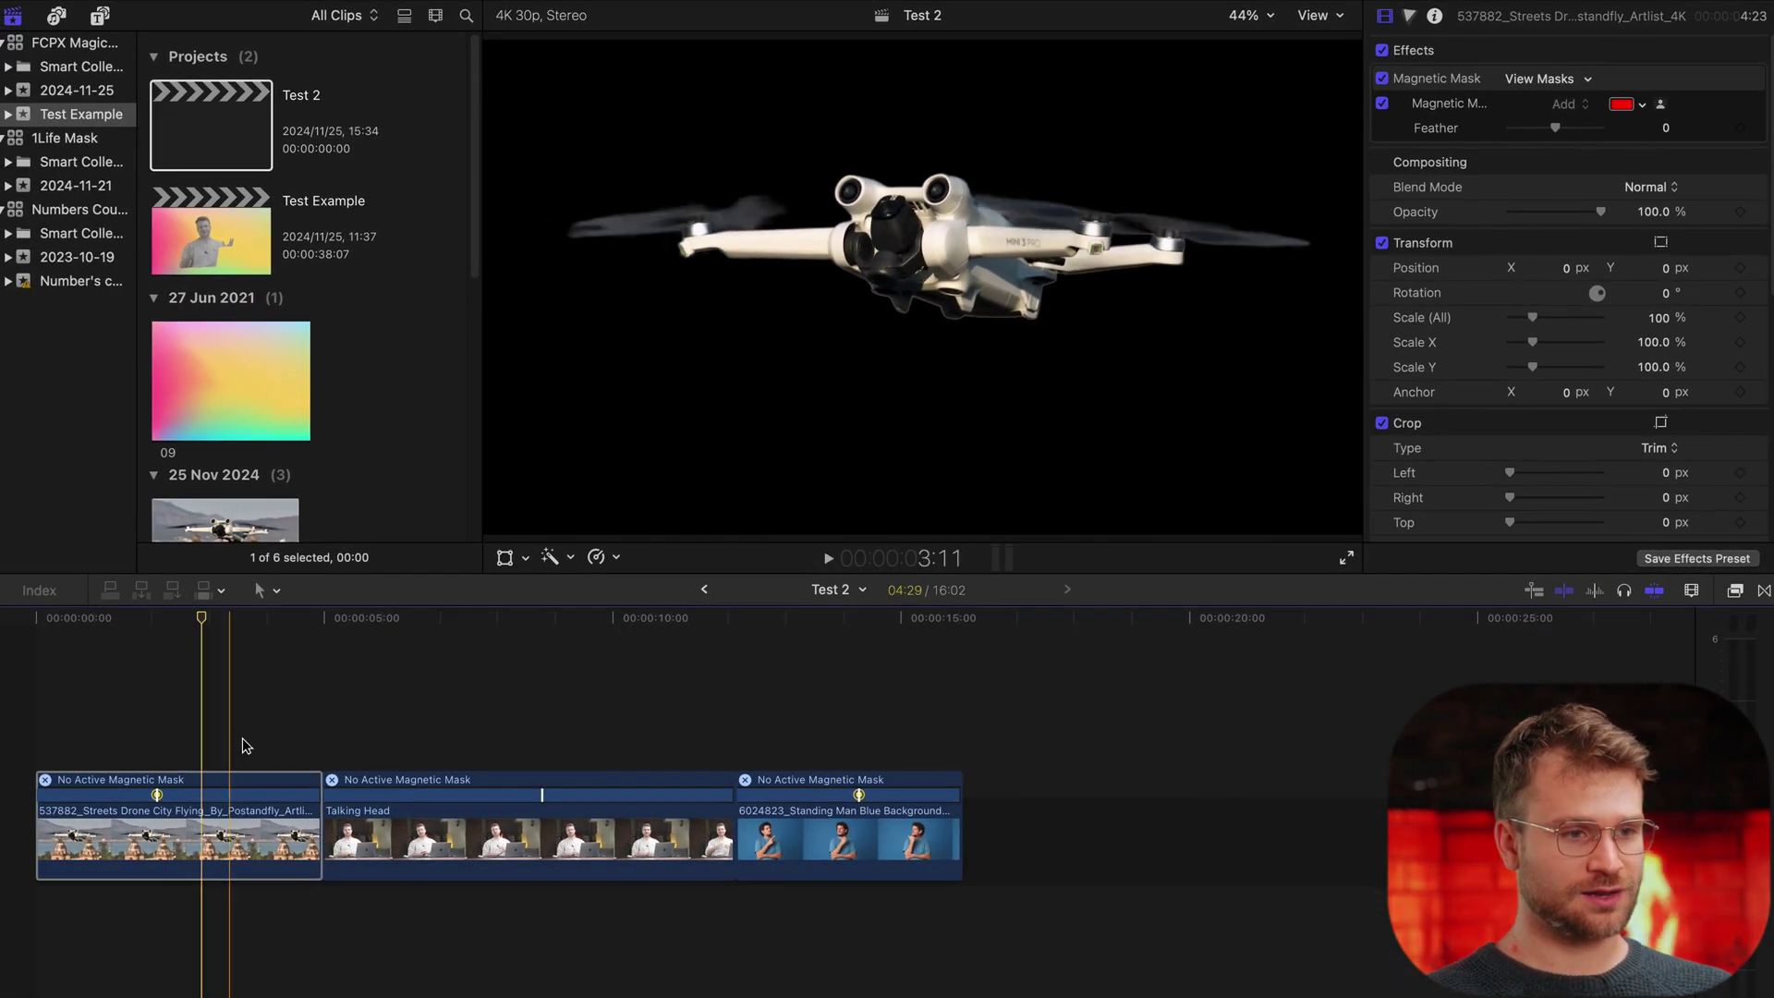
click(249, 744)
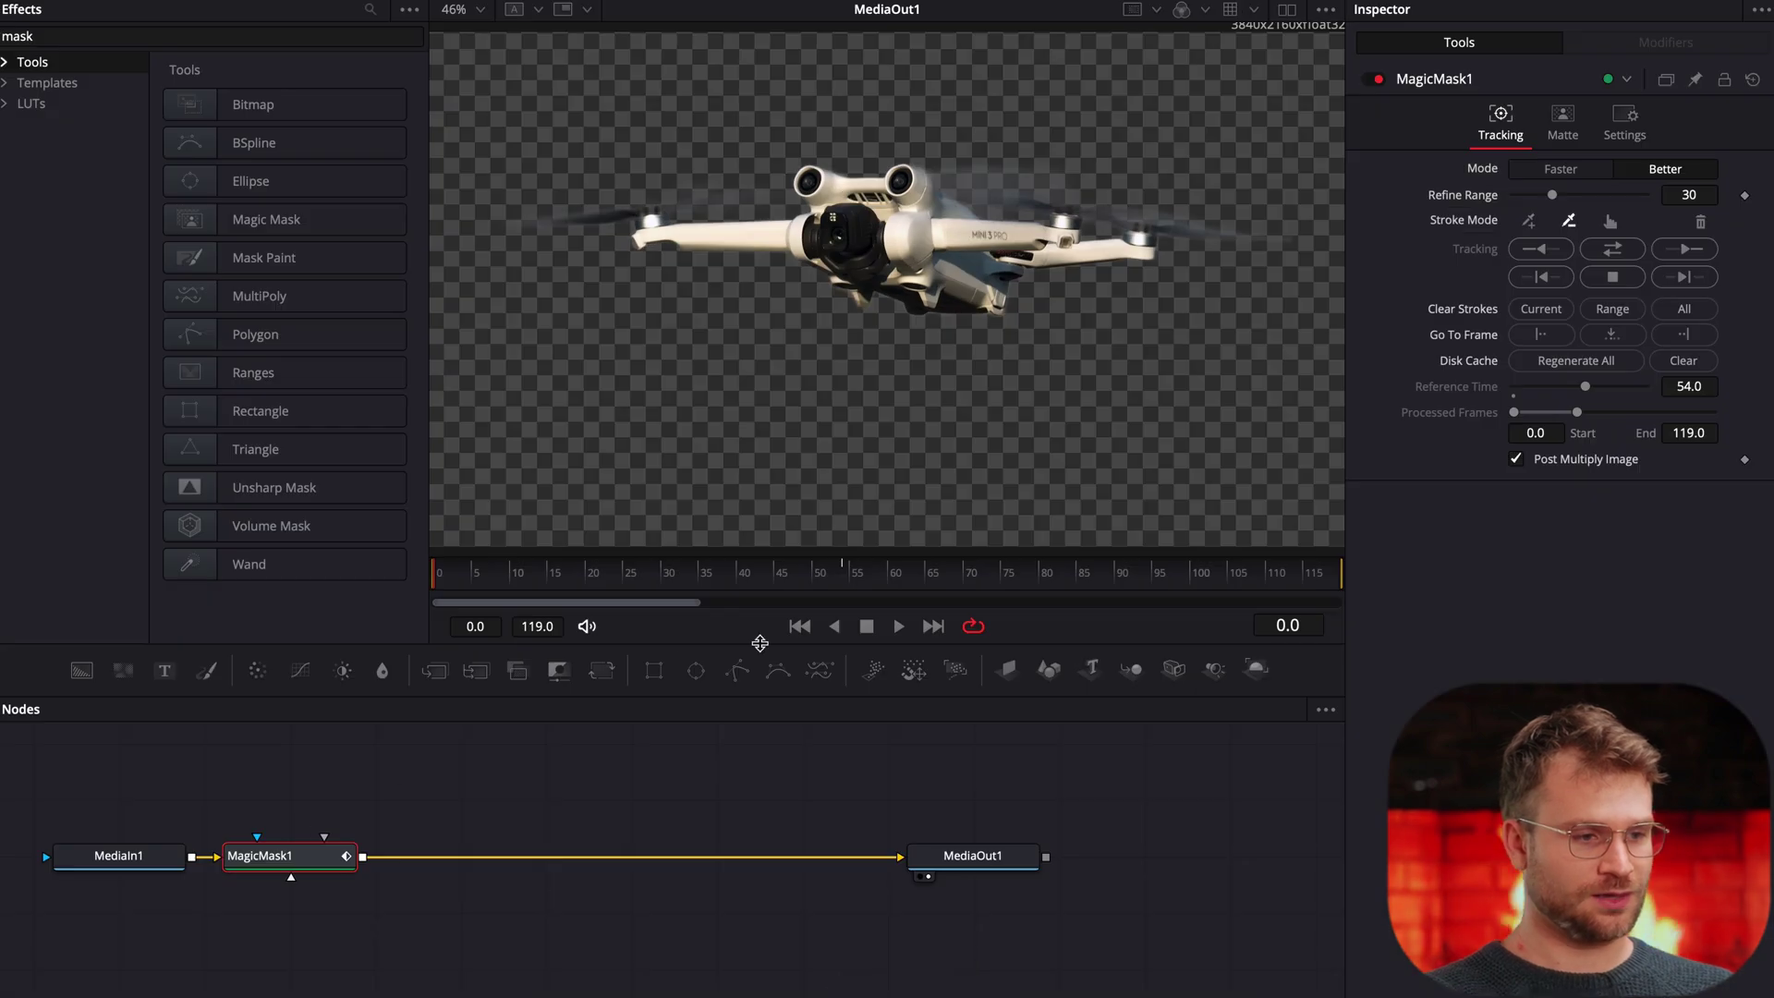
Play the Magic Mask drone cutout over transparency twice on DaVinci Resolve's Fusion page.
key(space)
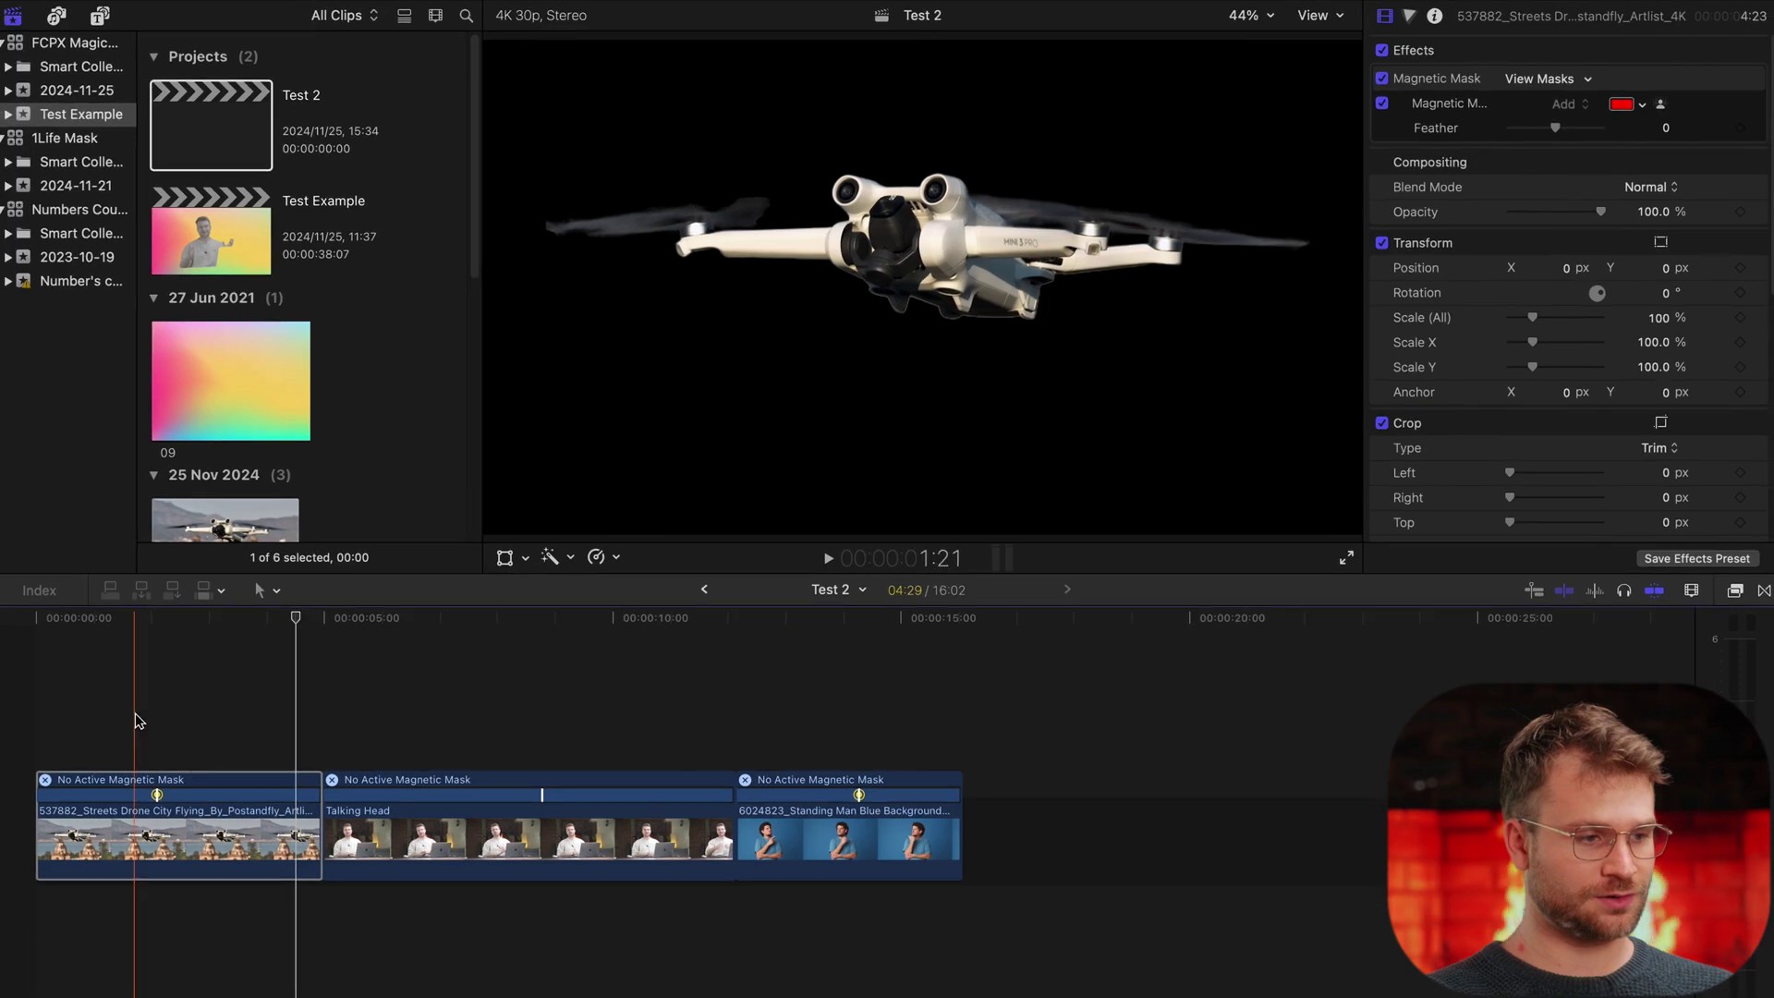
key(space)
key(space)
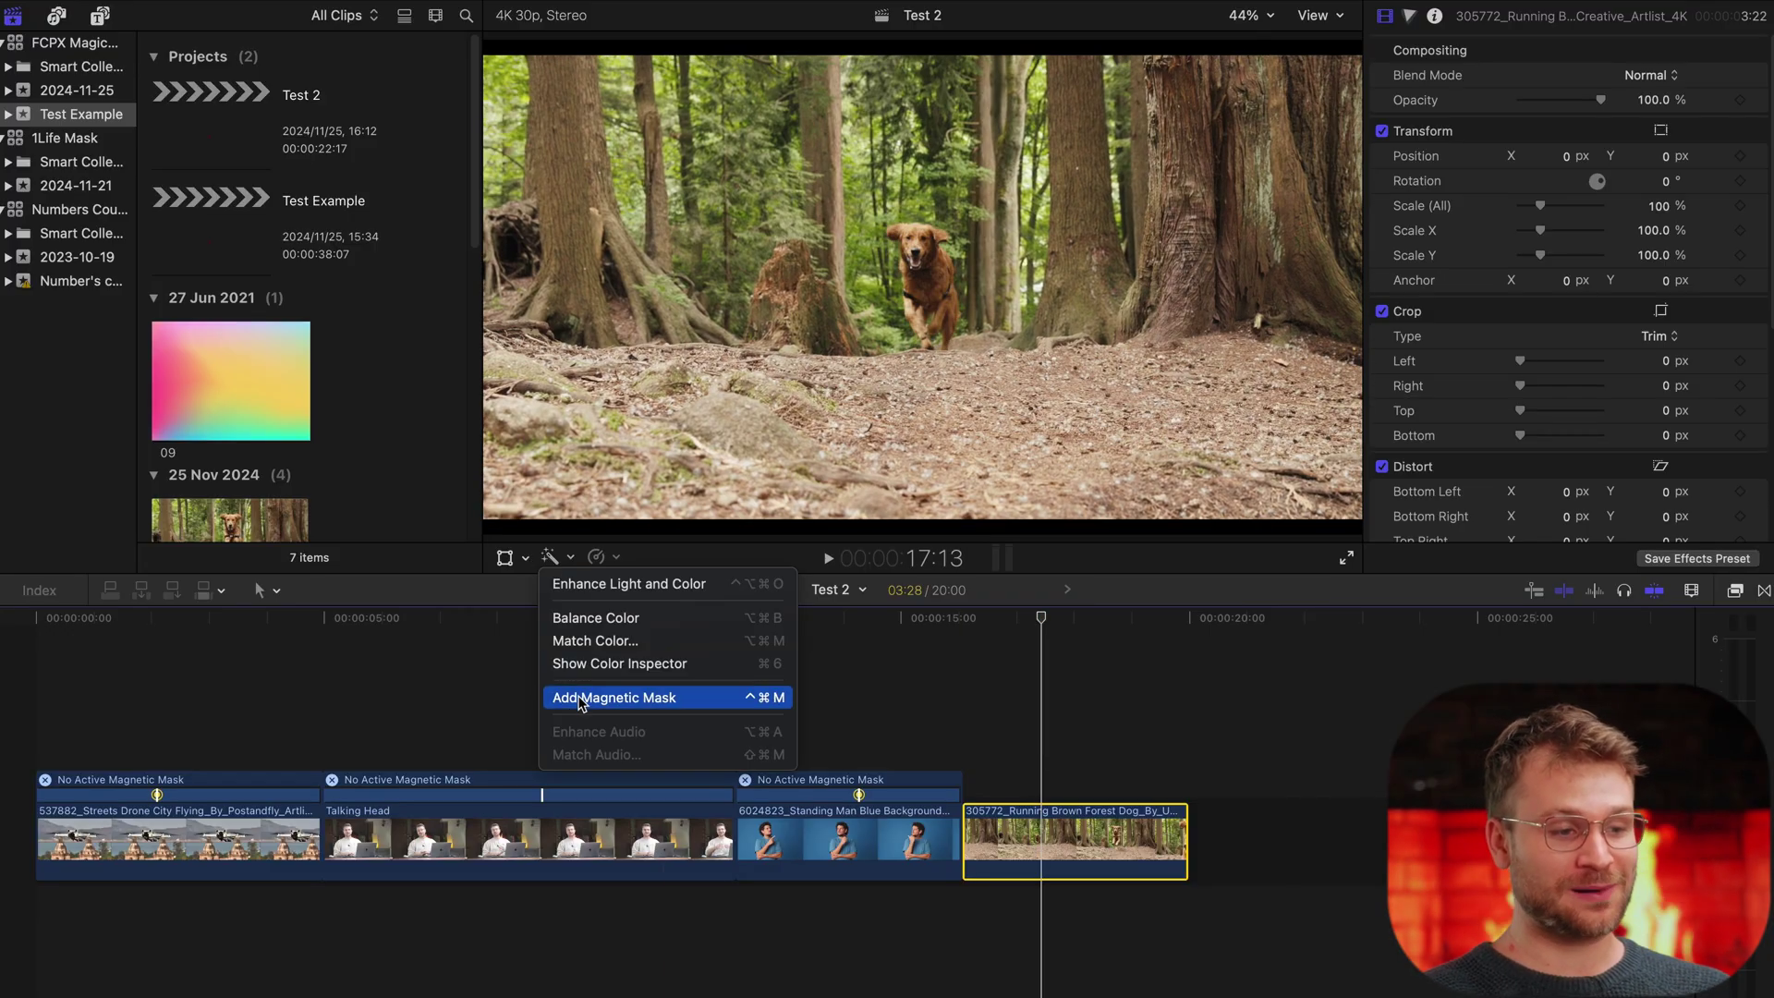
Add a Magnetic Mask to the running dog clip and analyze it across the whole clip.
click(614, 698)
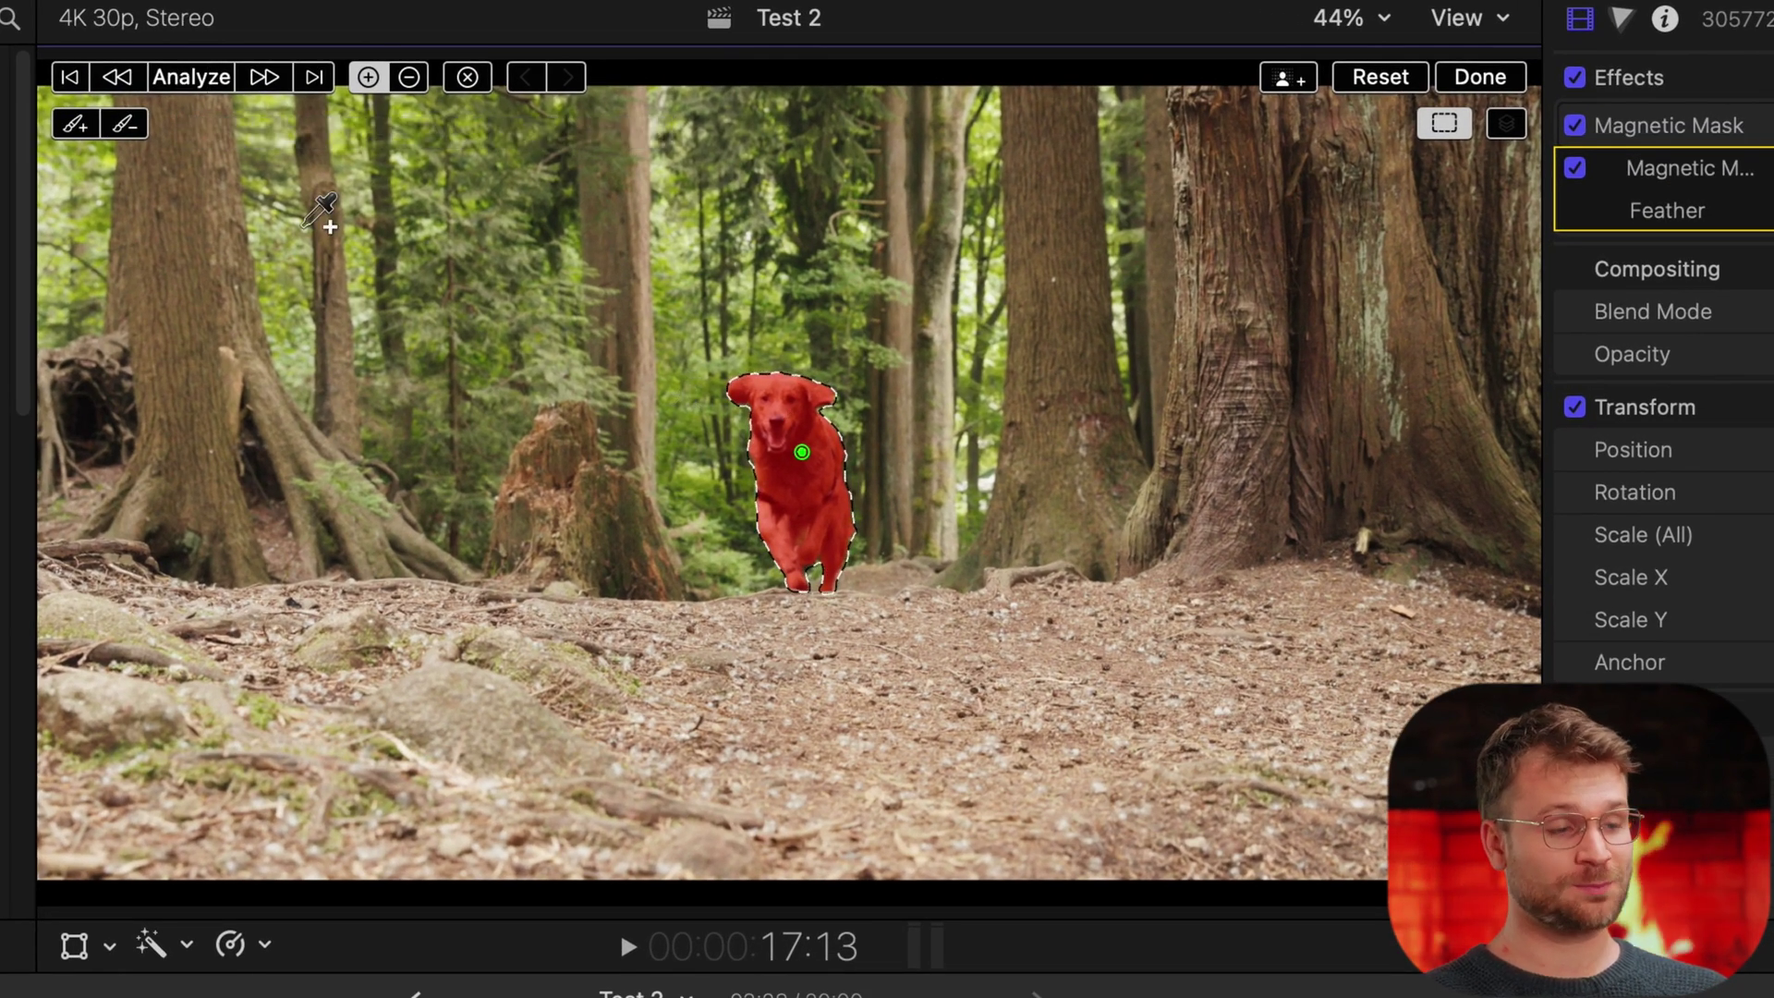
click(194, 80)
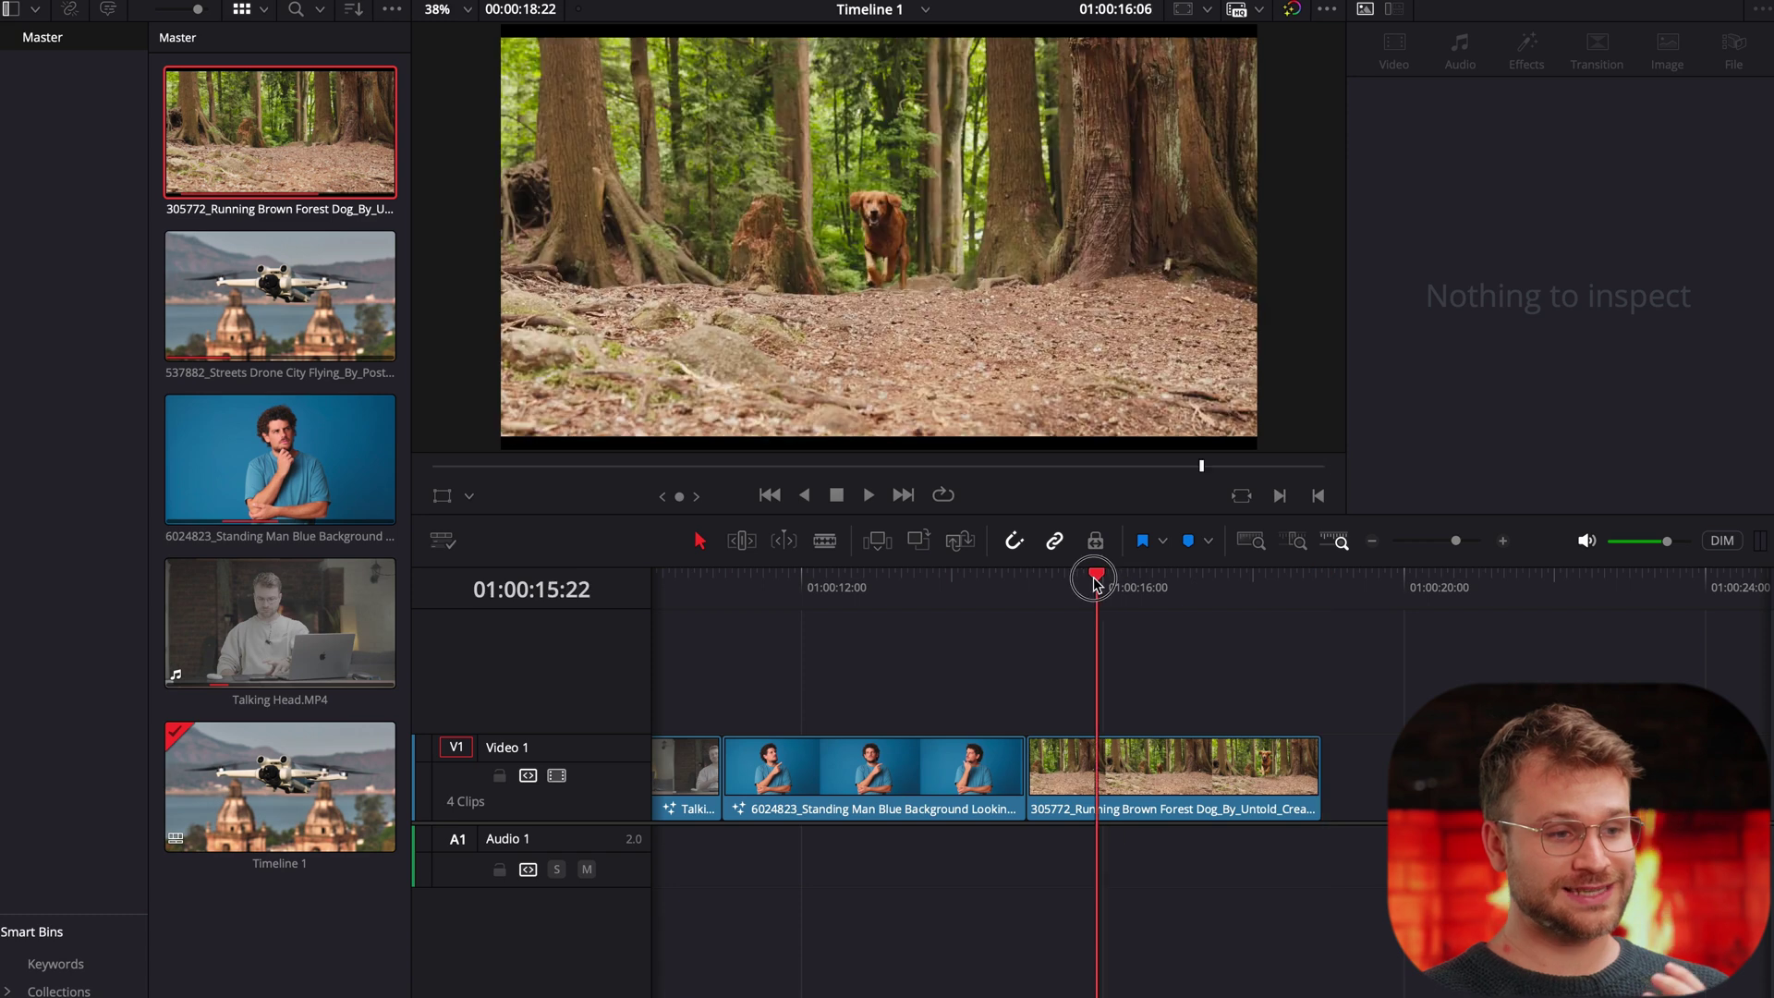
drag(1098, 578, 1203, 577)
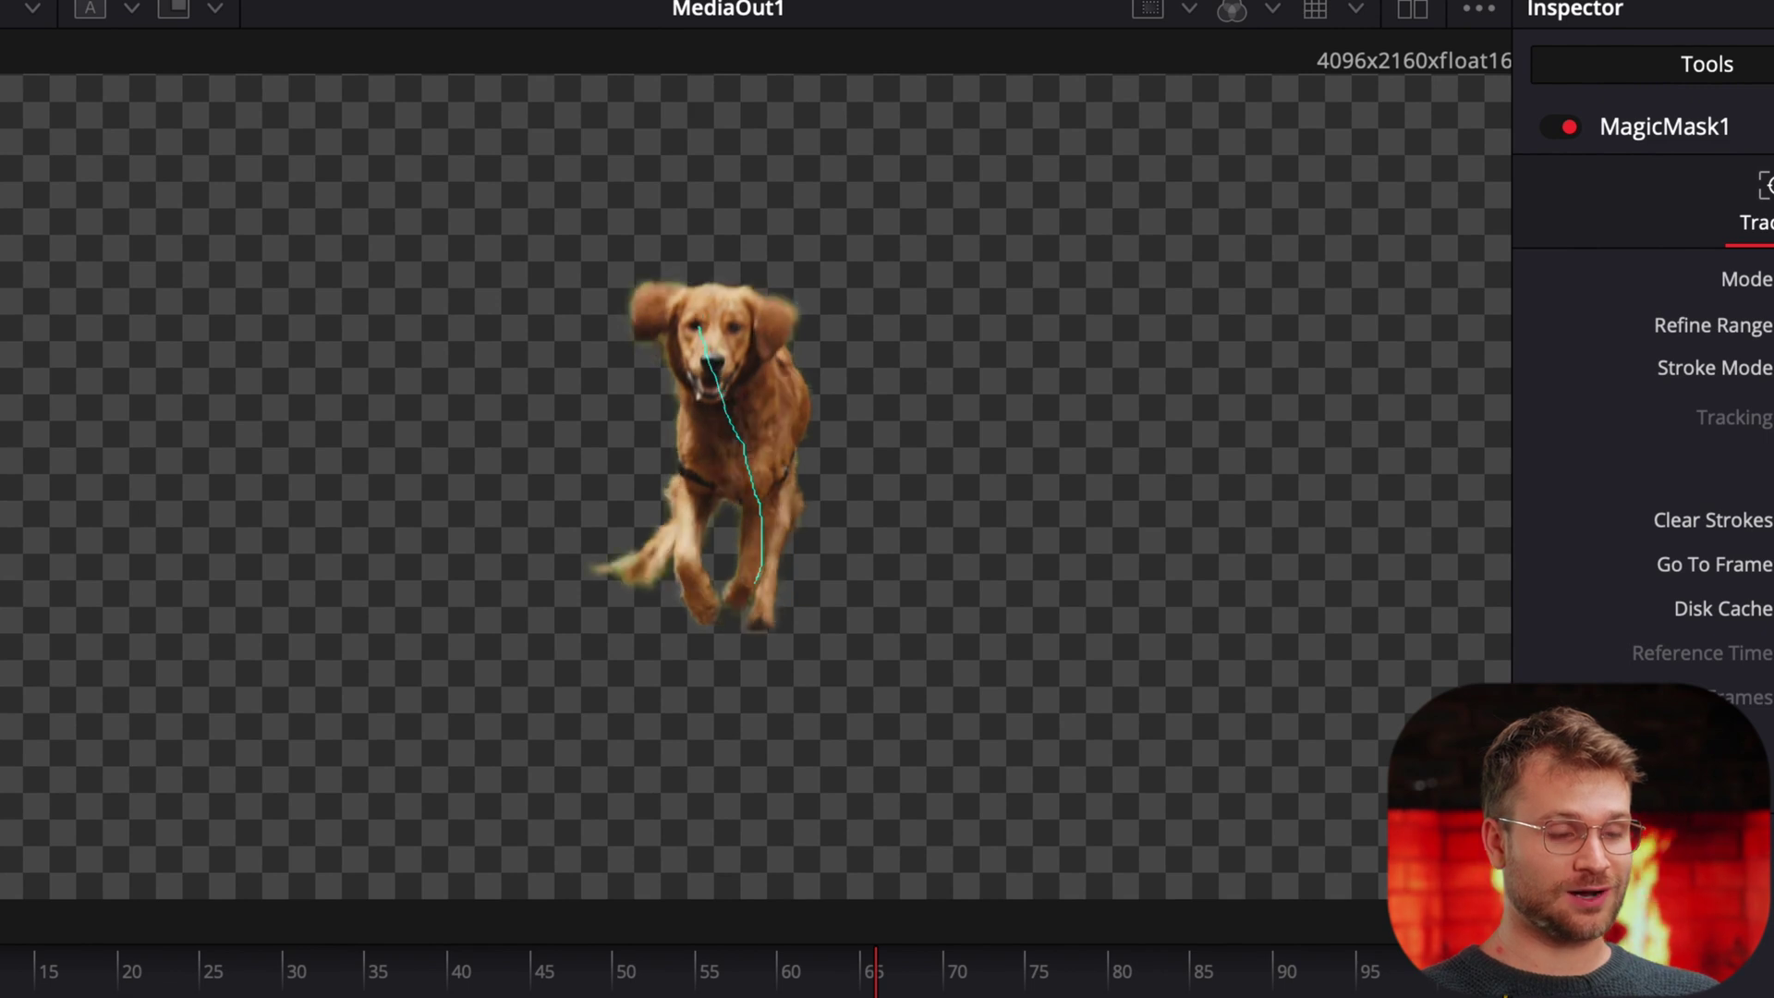
Scrub the dog Magic Mask through frames around 38, 66 and 84 to check the cutout.
key(space)
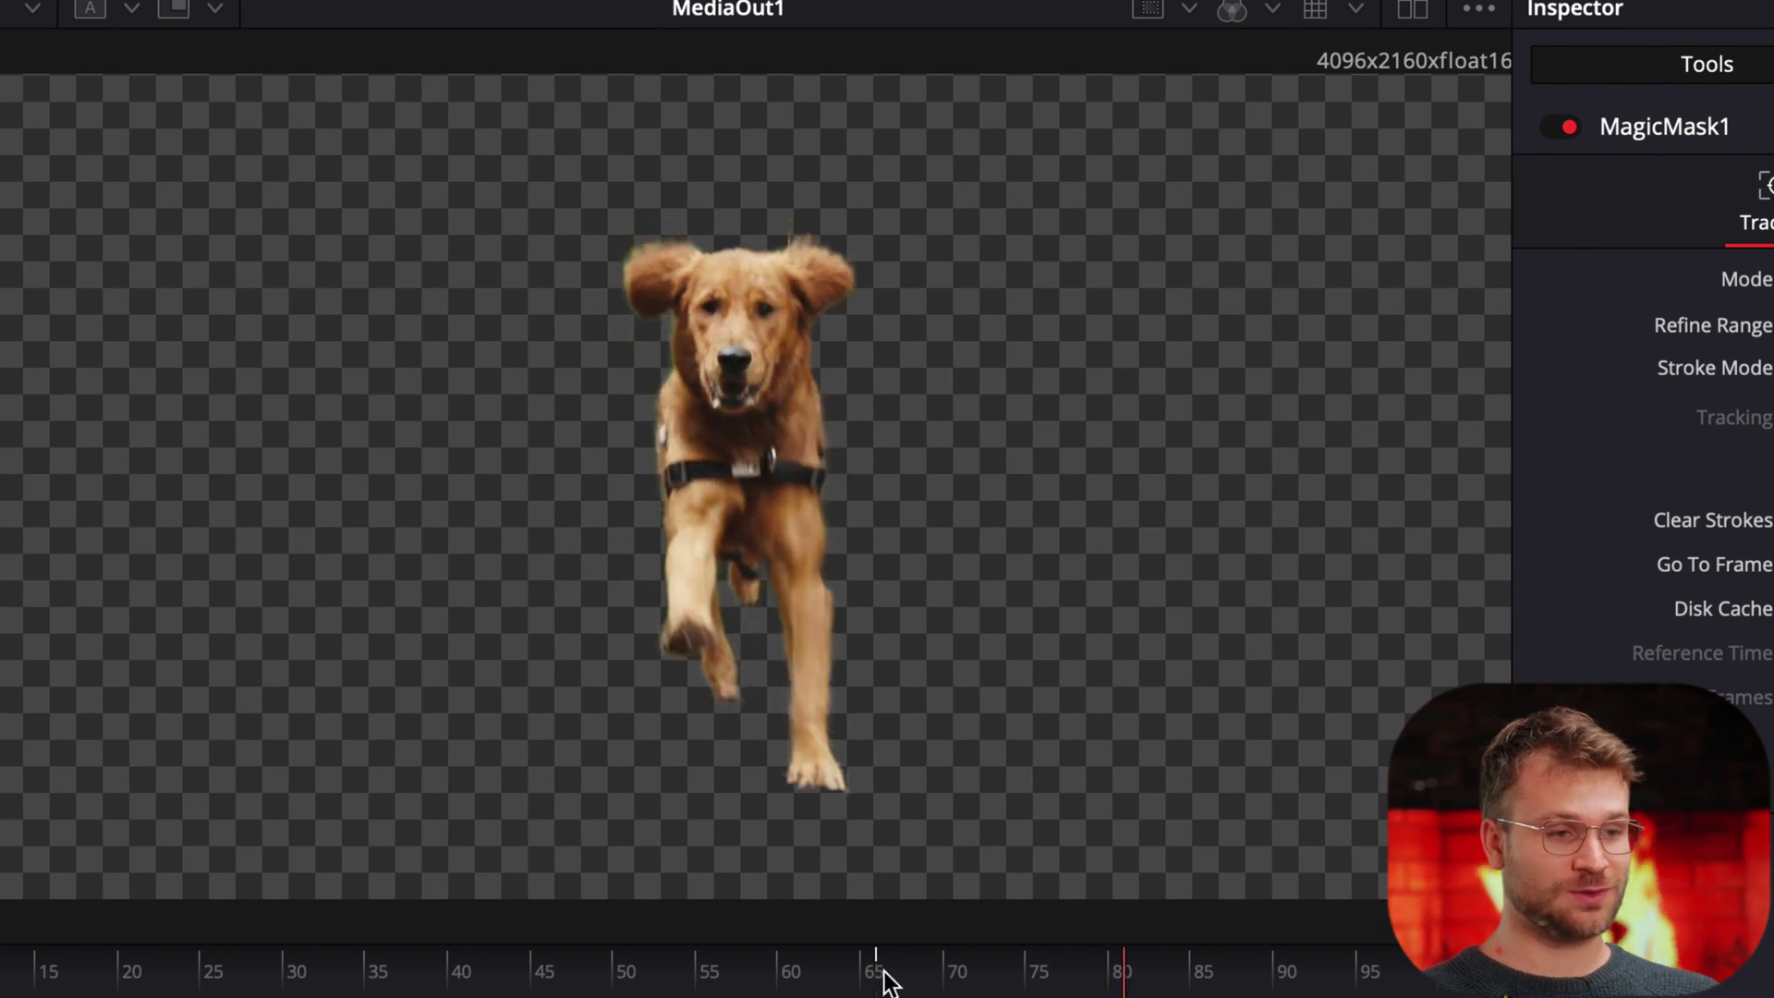
drag(1076, 987, 719, 990)
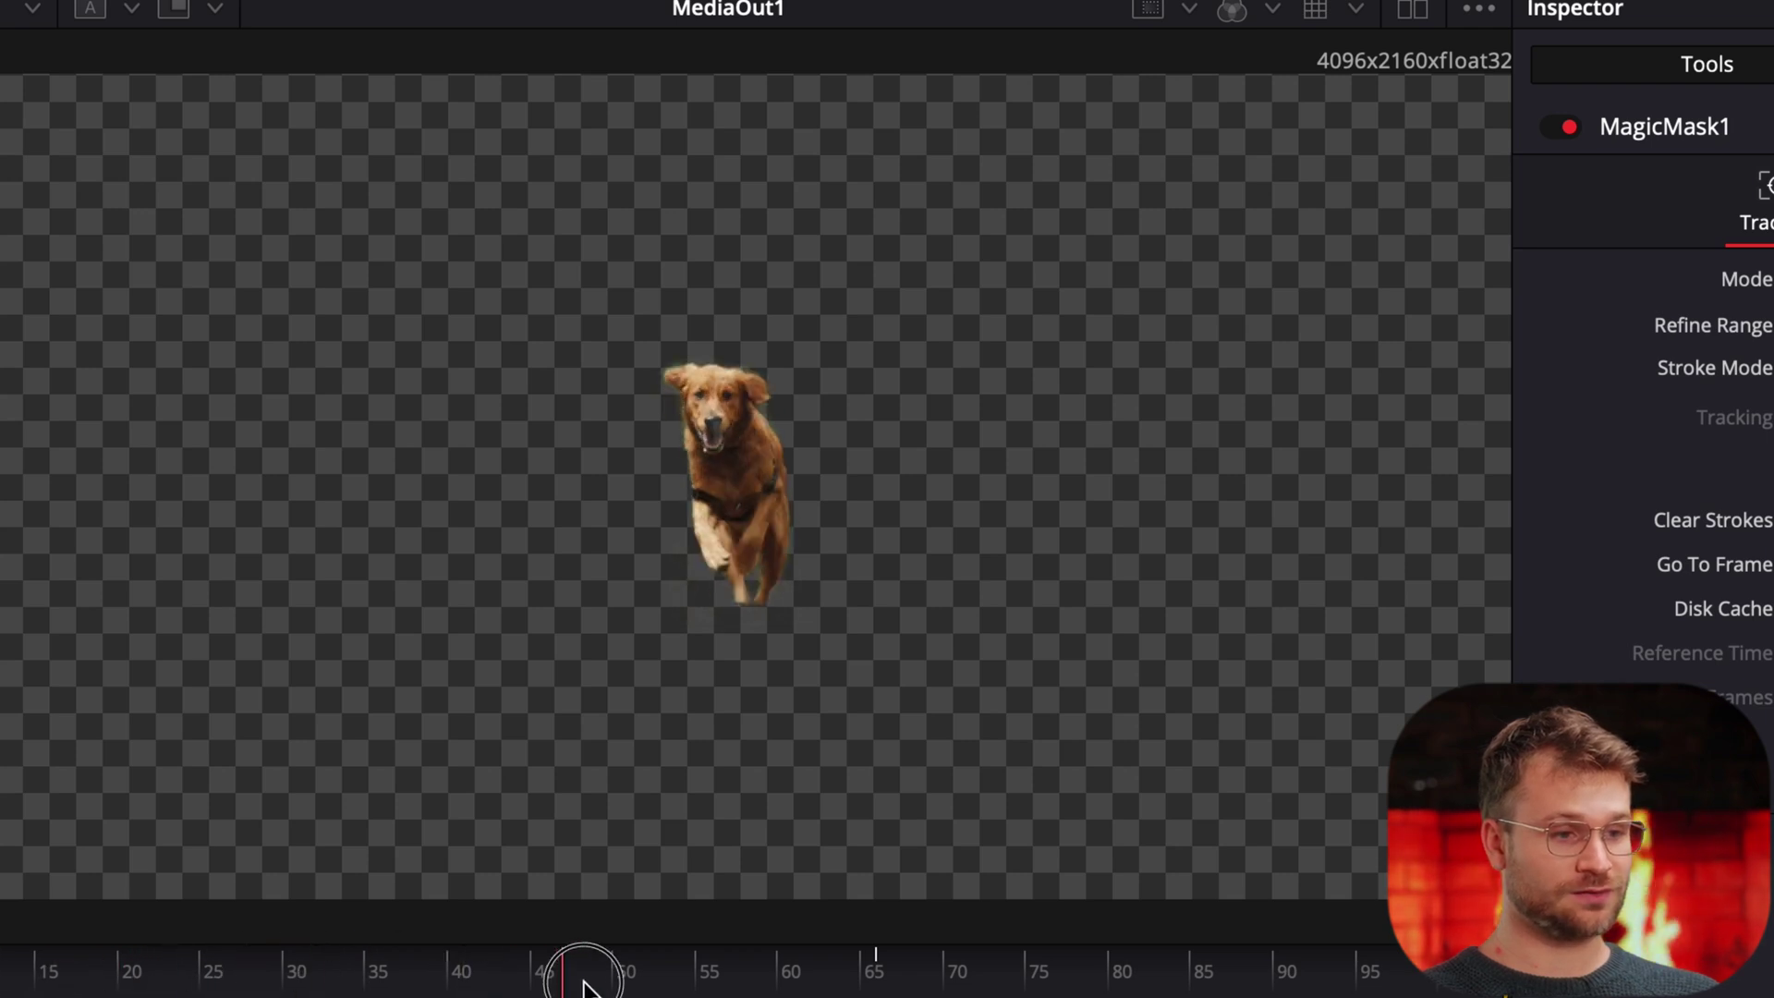
drag(789, 951, 1088, 980)
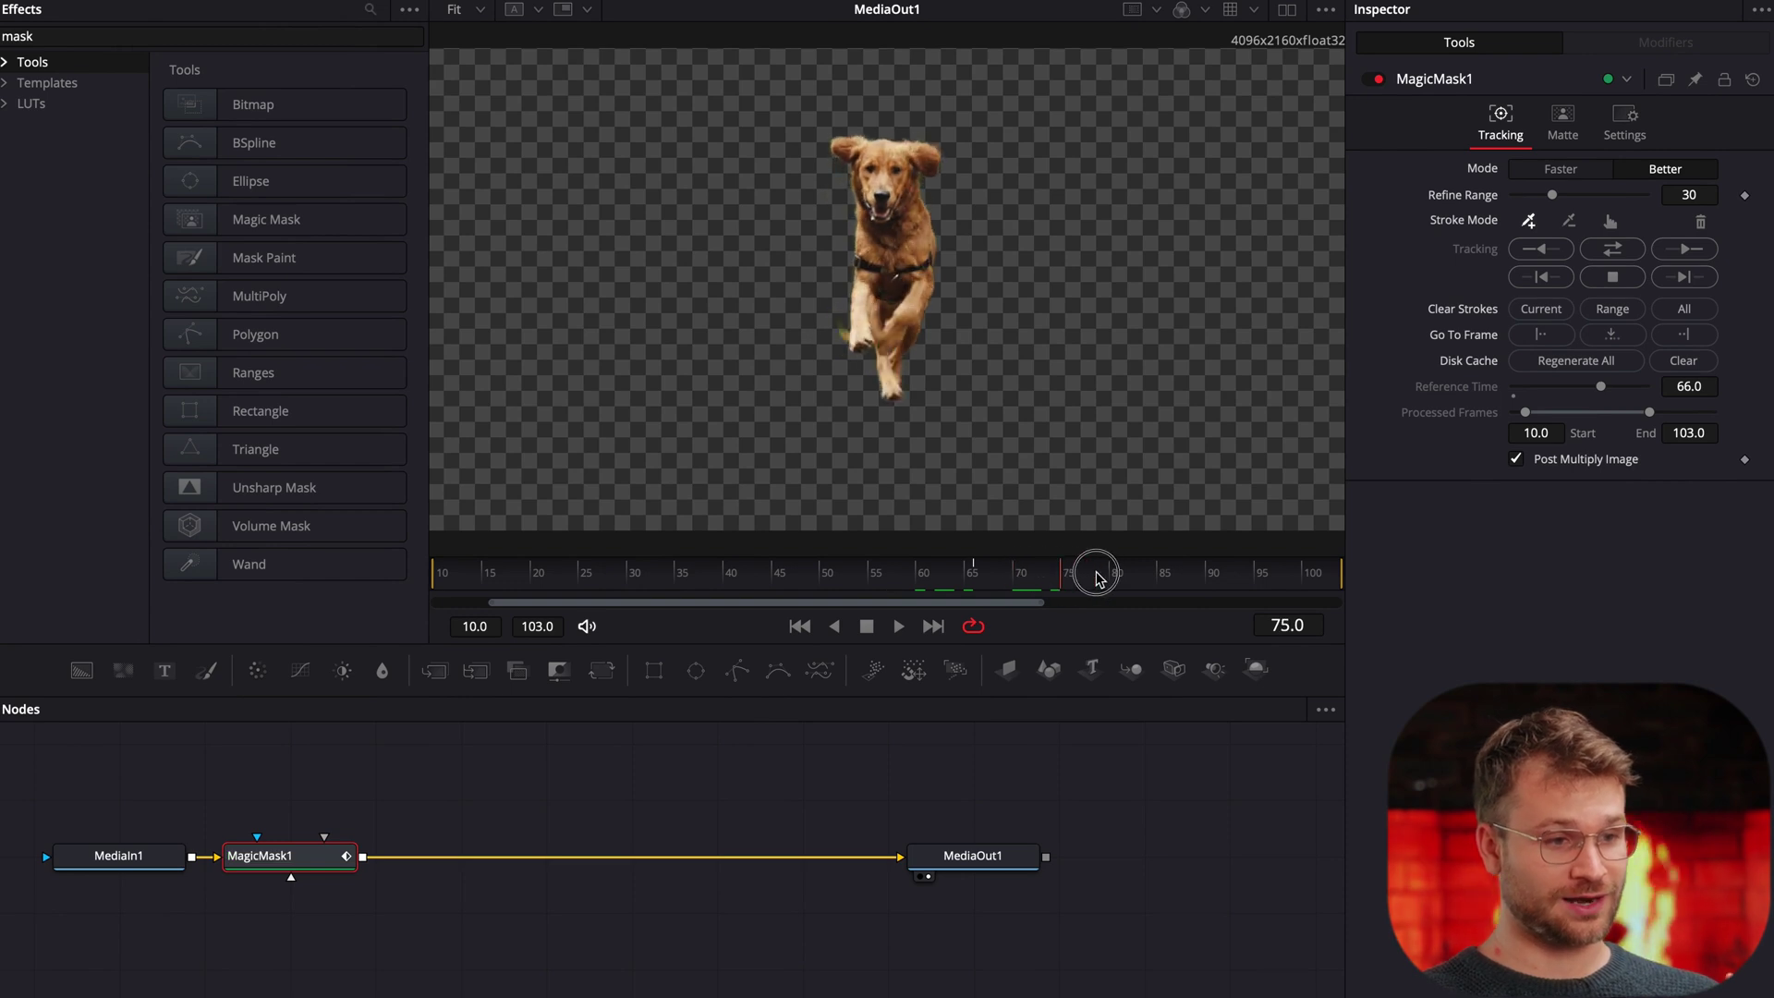
drag(1100, 579, 1153, 580)
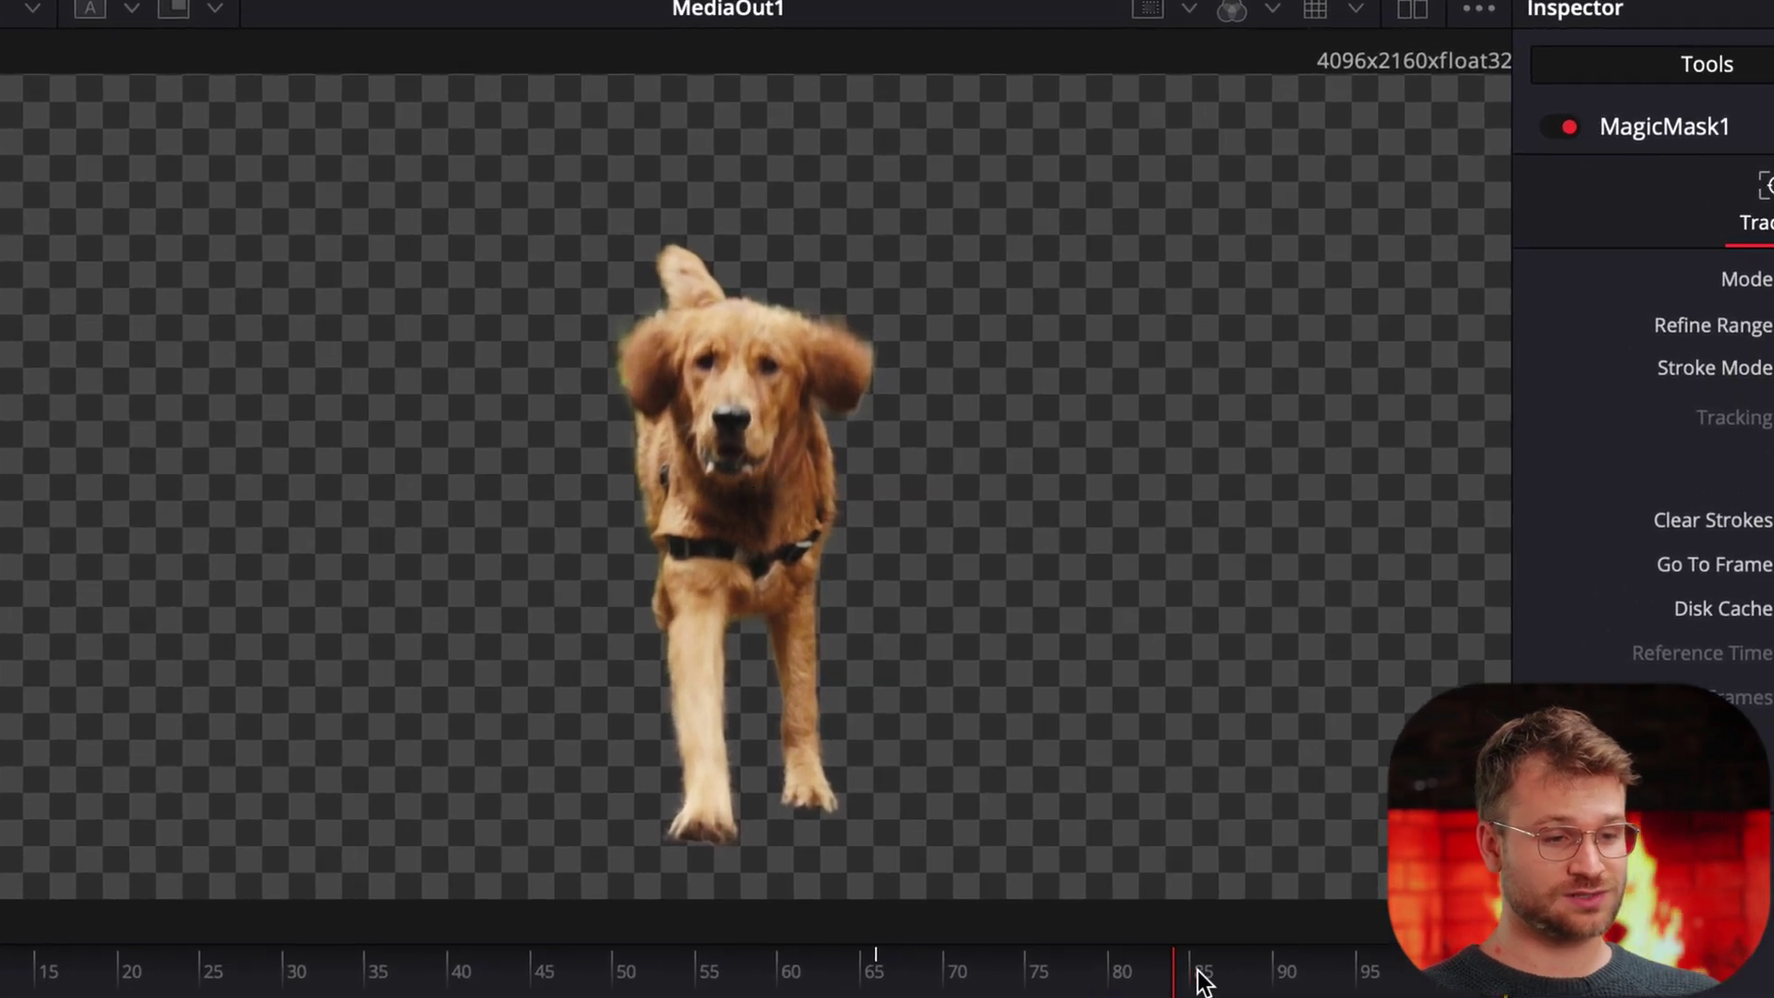
drag(1202, 979, 1479, 979)
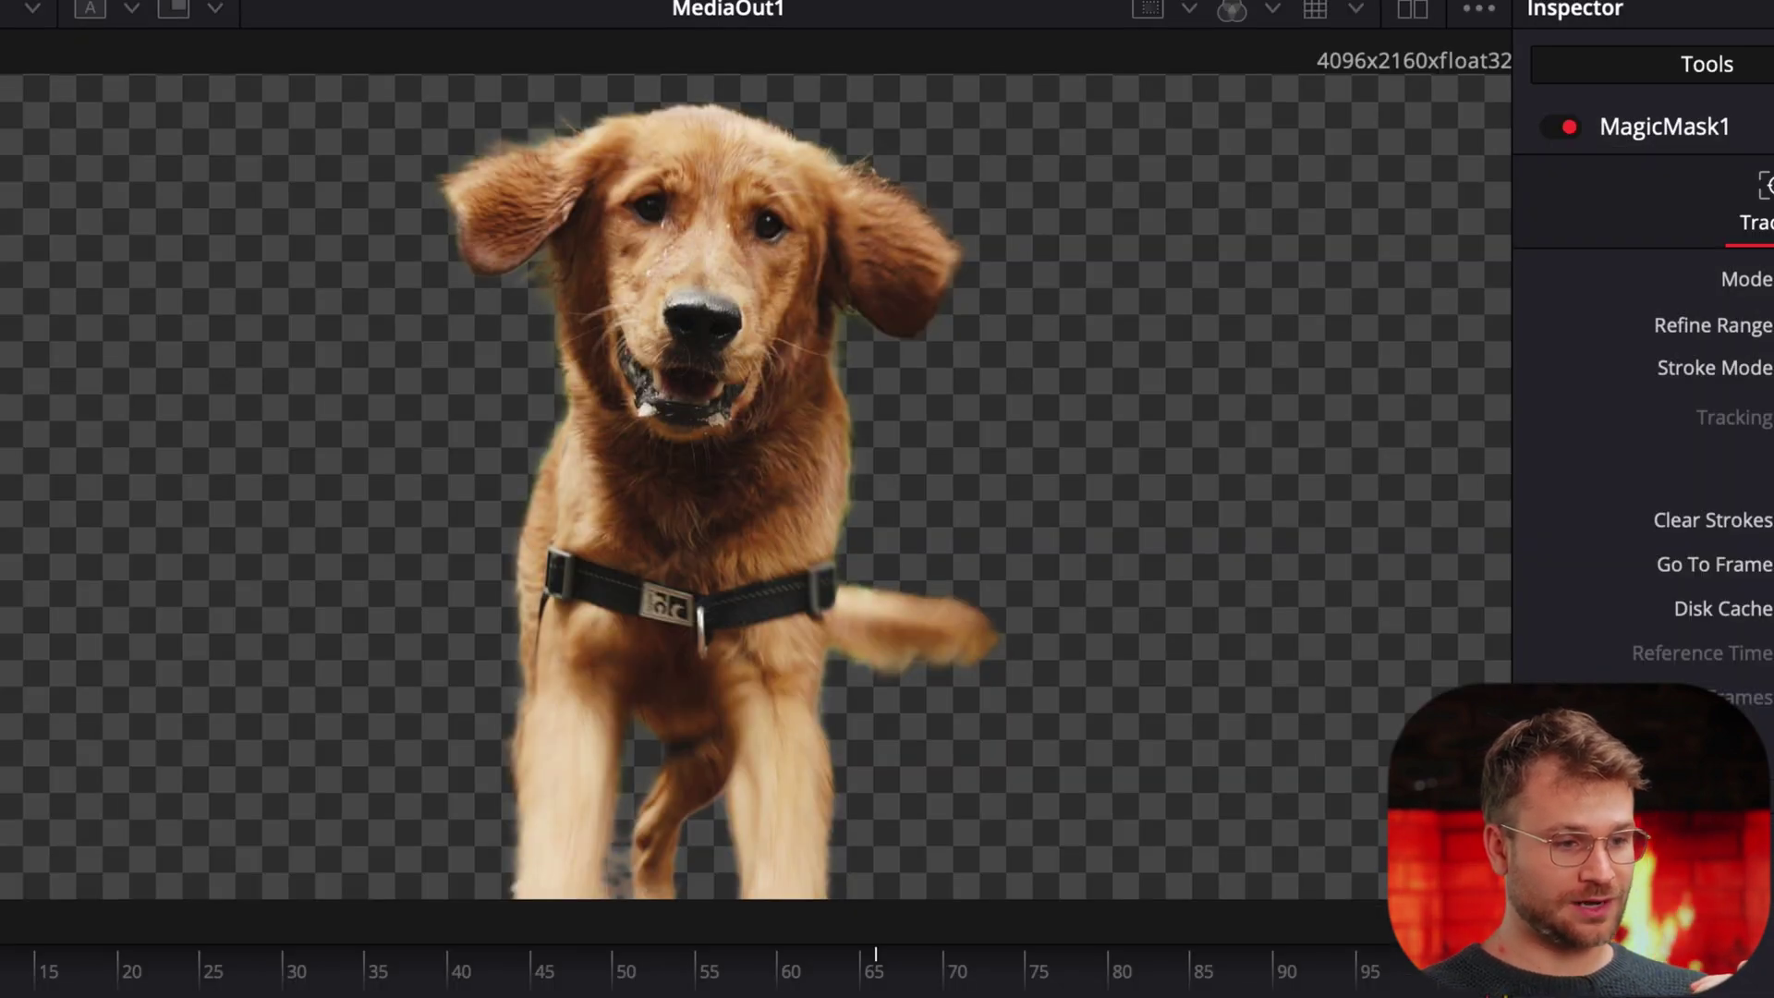
drag(1025, 984, 435, 988)
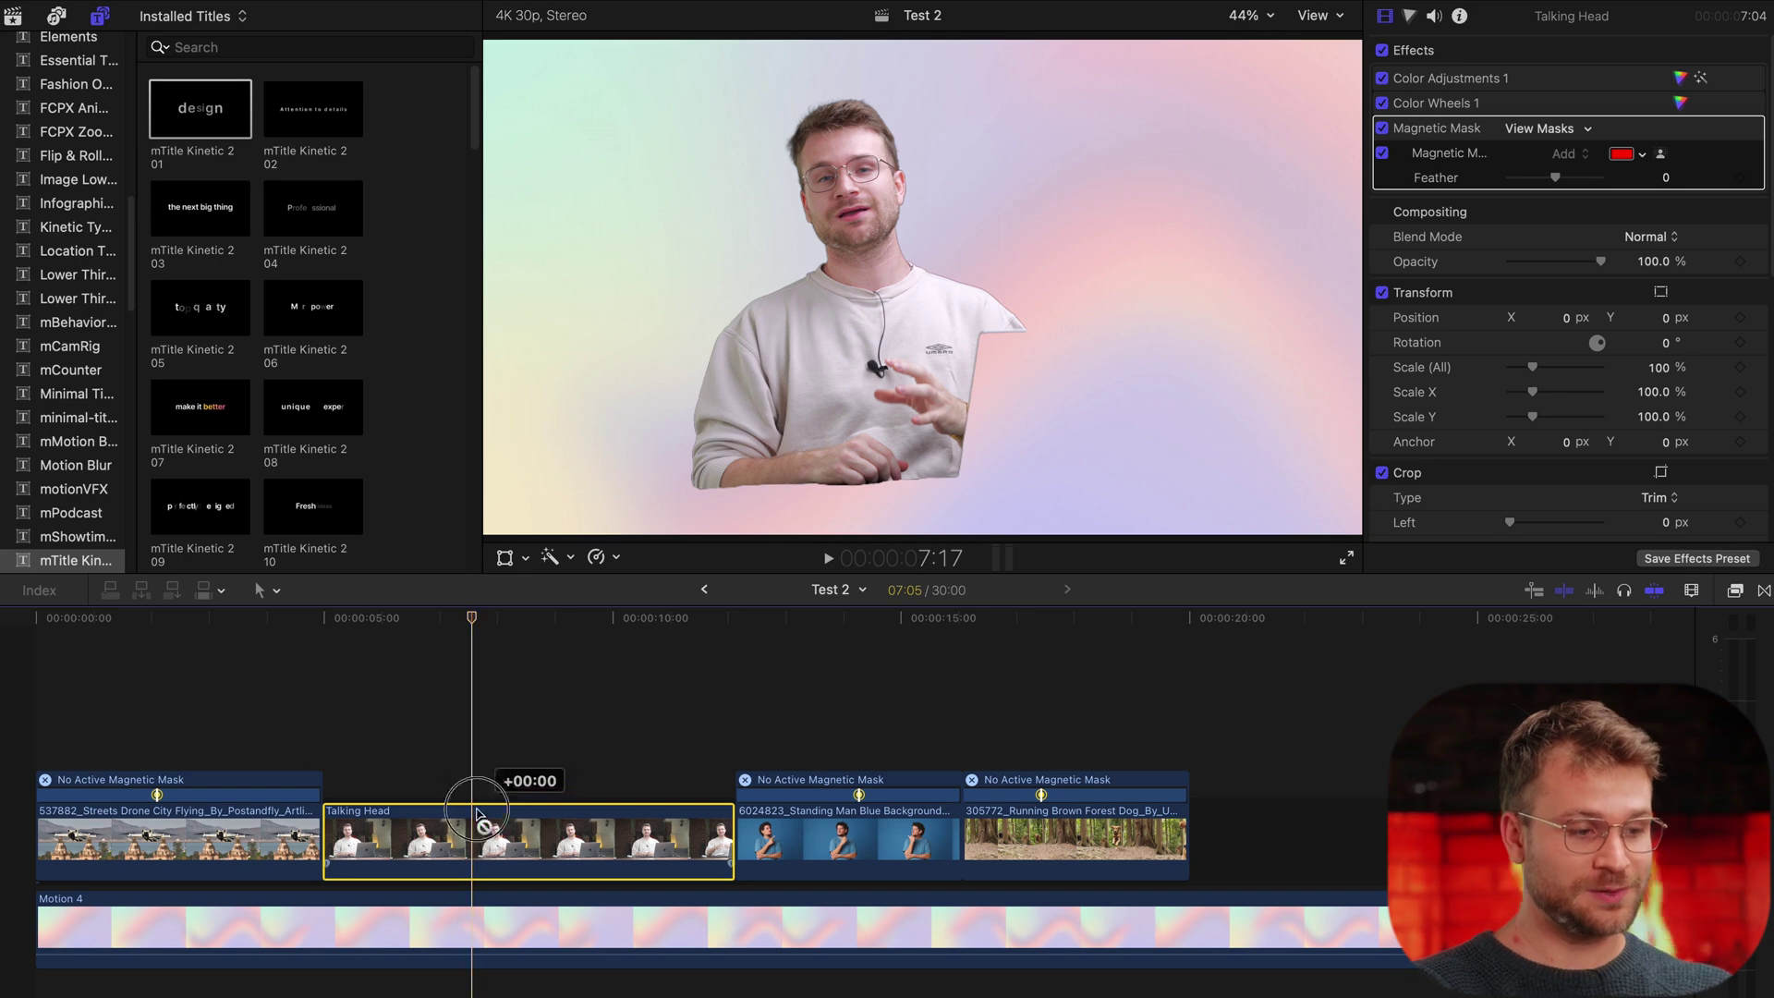
Duplicate Talking Head onto a lane above and remove the copy's Magnetic Mask.
drag(475, 797, 476, 743)
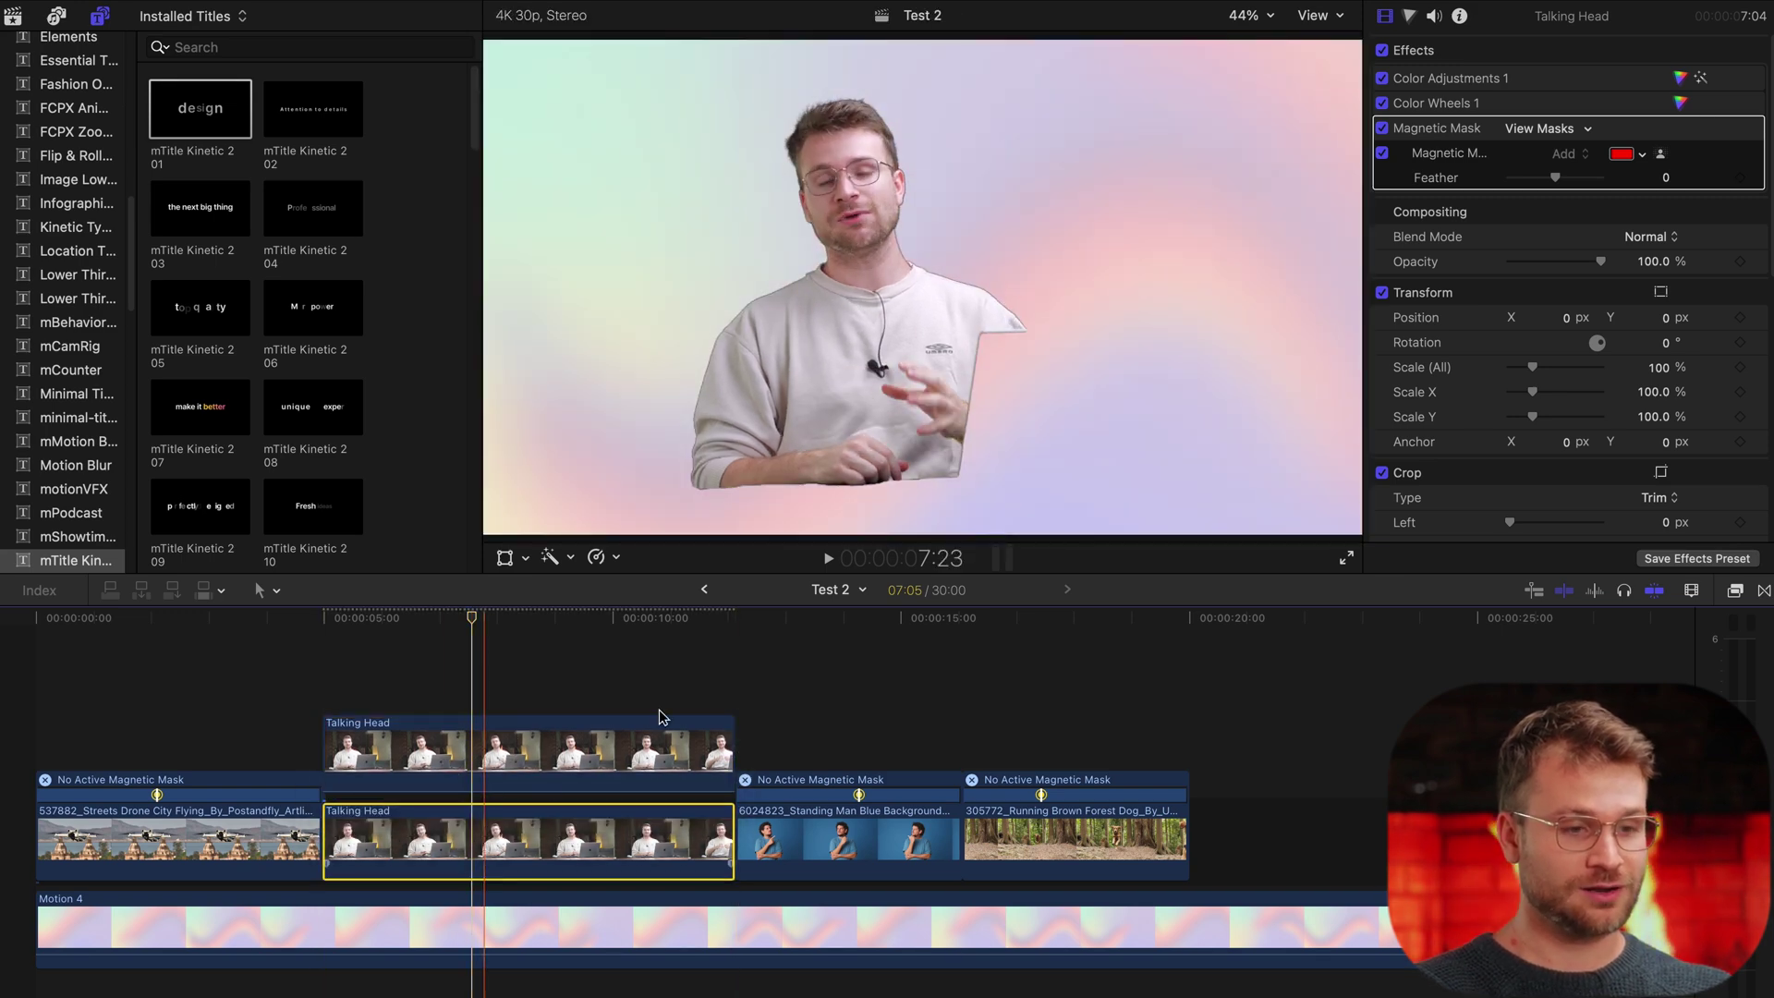
key(Delete)
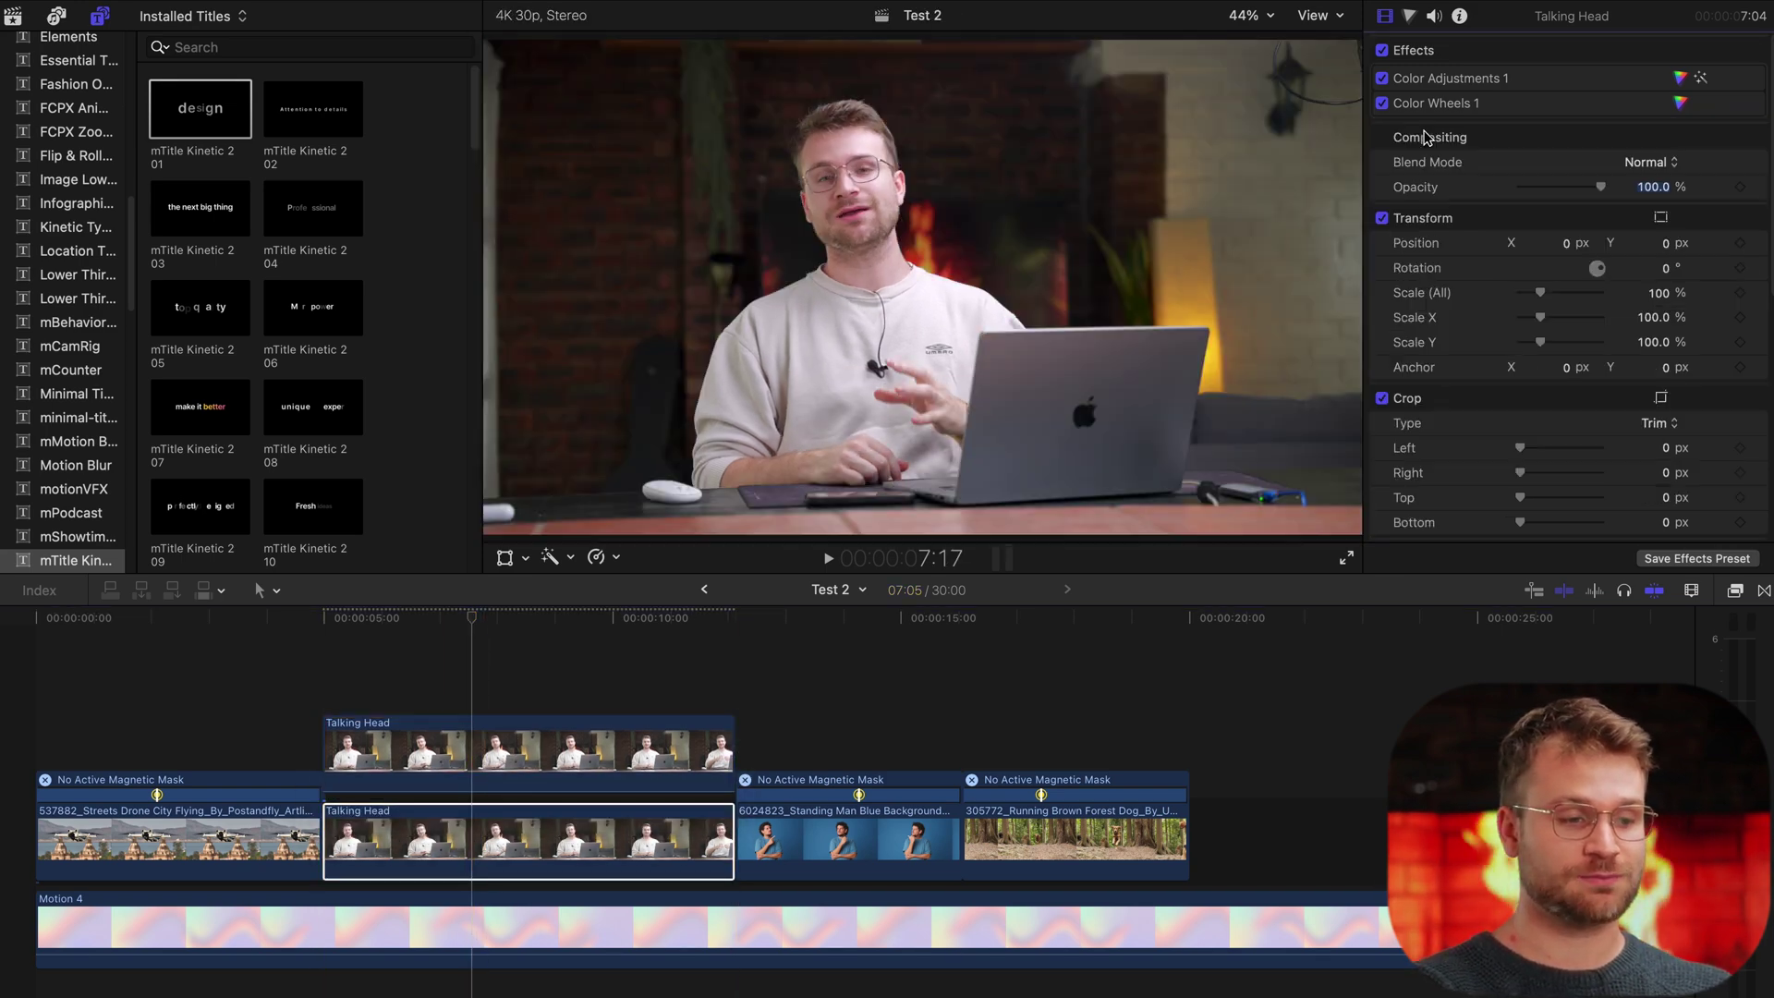
click(477, 753)
Compare the two Talking Head layers by toggling each, then add mTitle Kinetic 2 01 at 5 seconds.
click(480, 836)
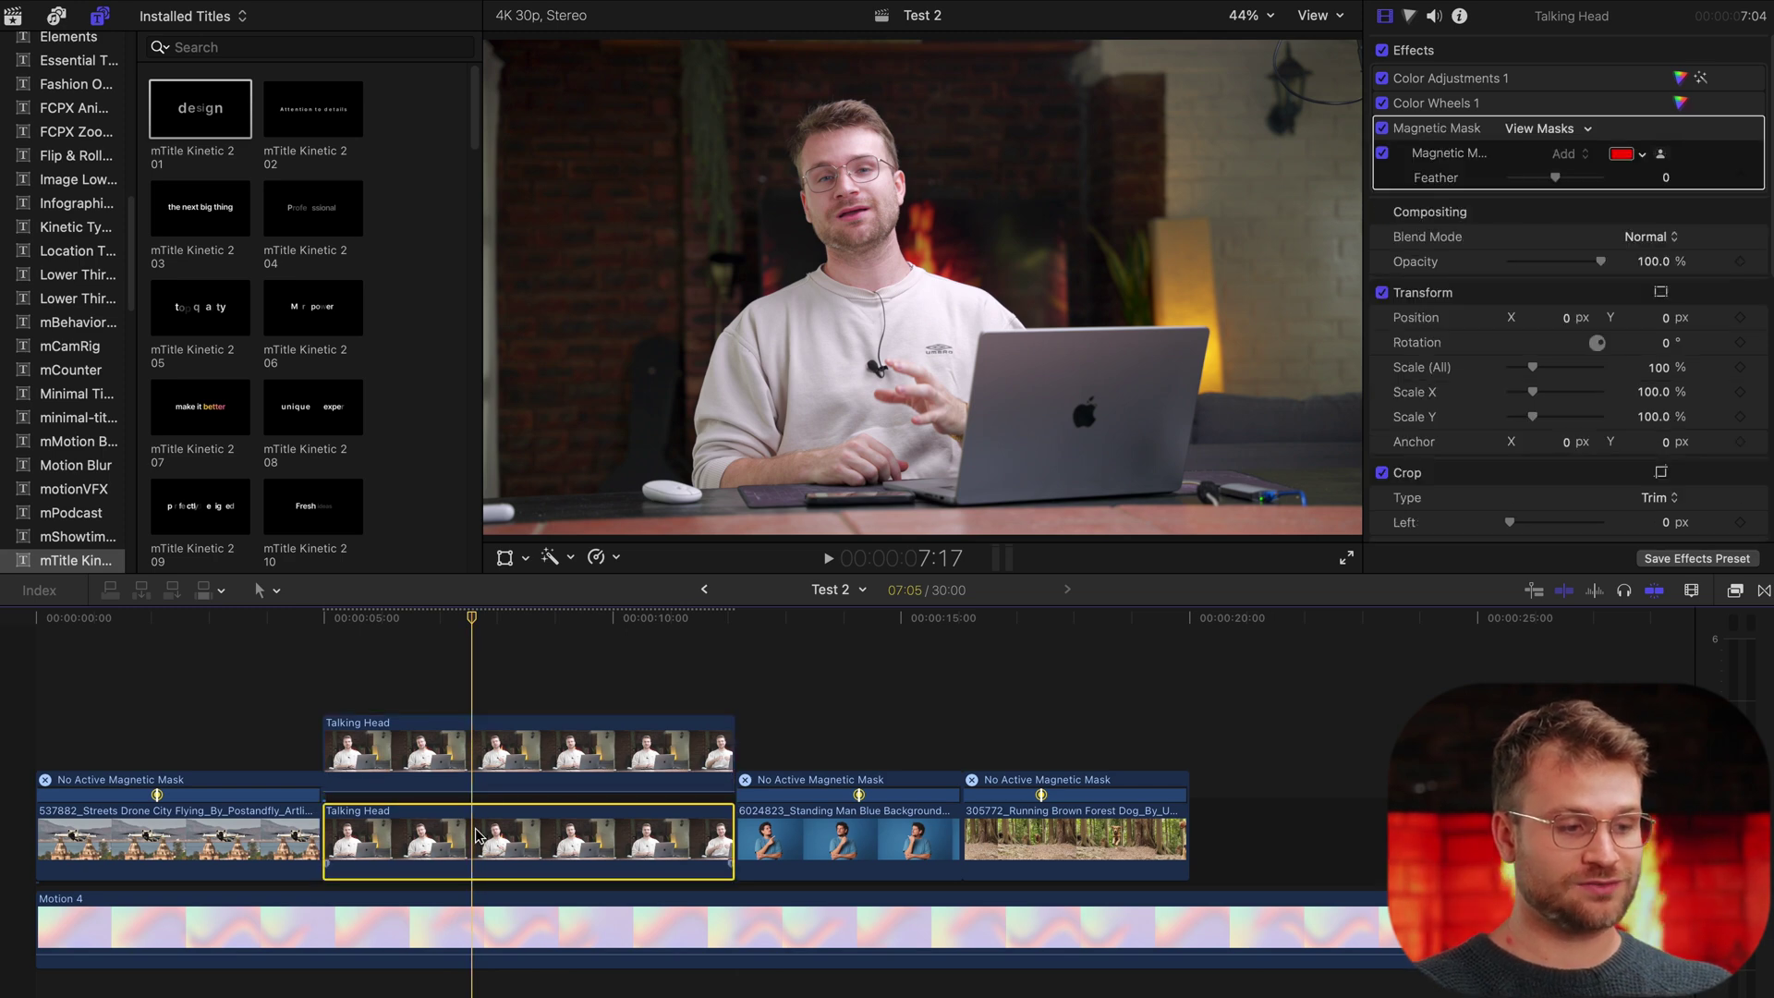
key(v)
click(488, 763)
key(v)
click(481, 841)
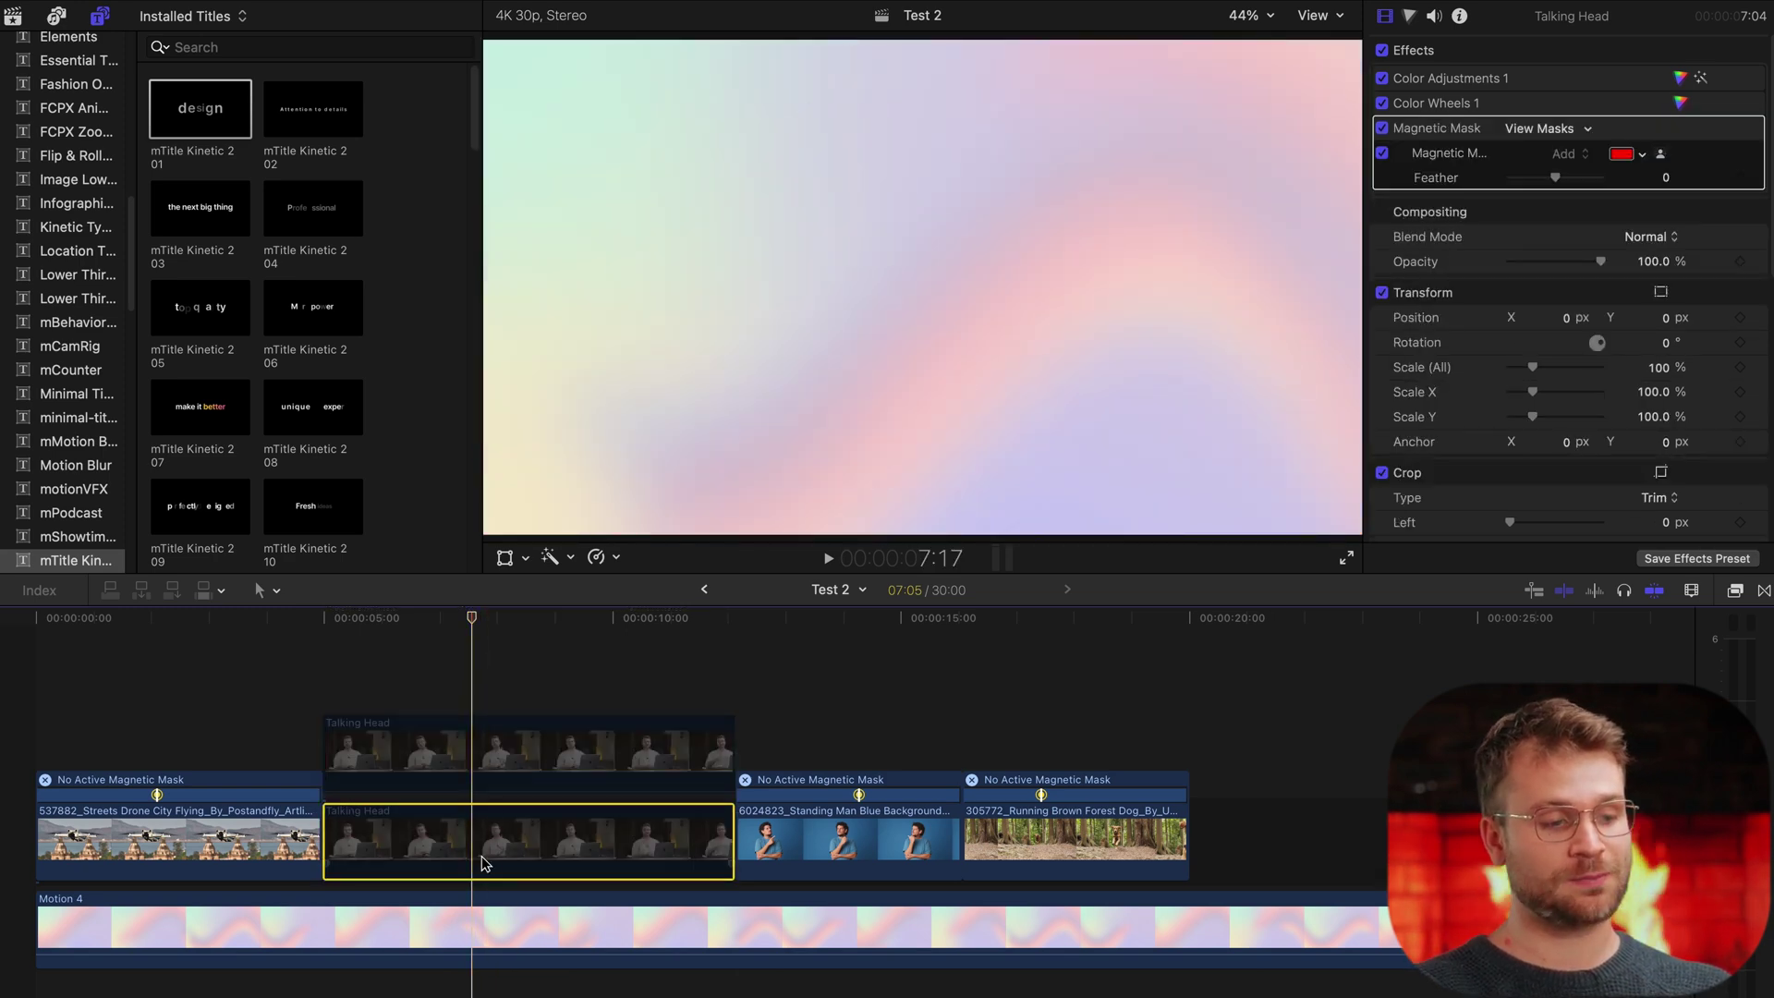
key(v)
click(468, 776)
key(v)
drag(199, 109, 331, 785)
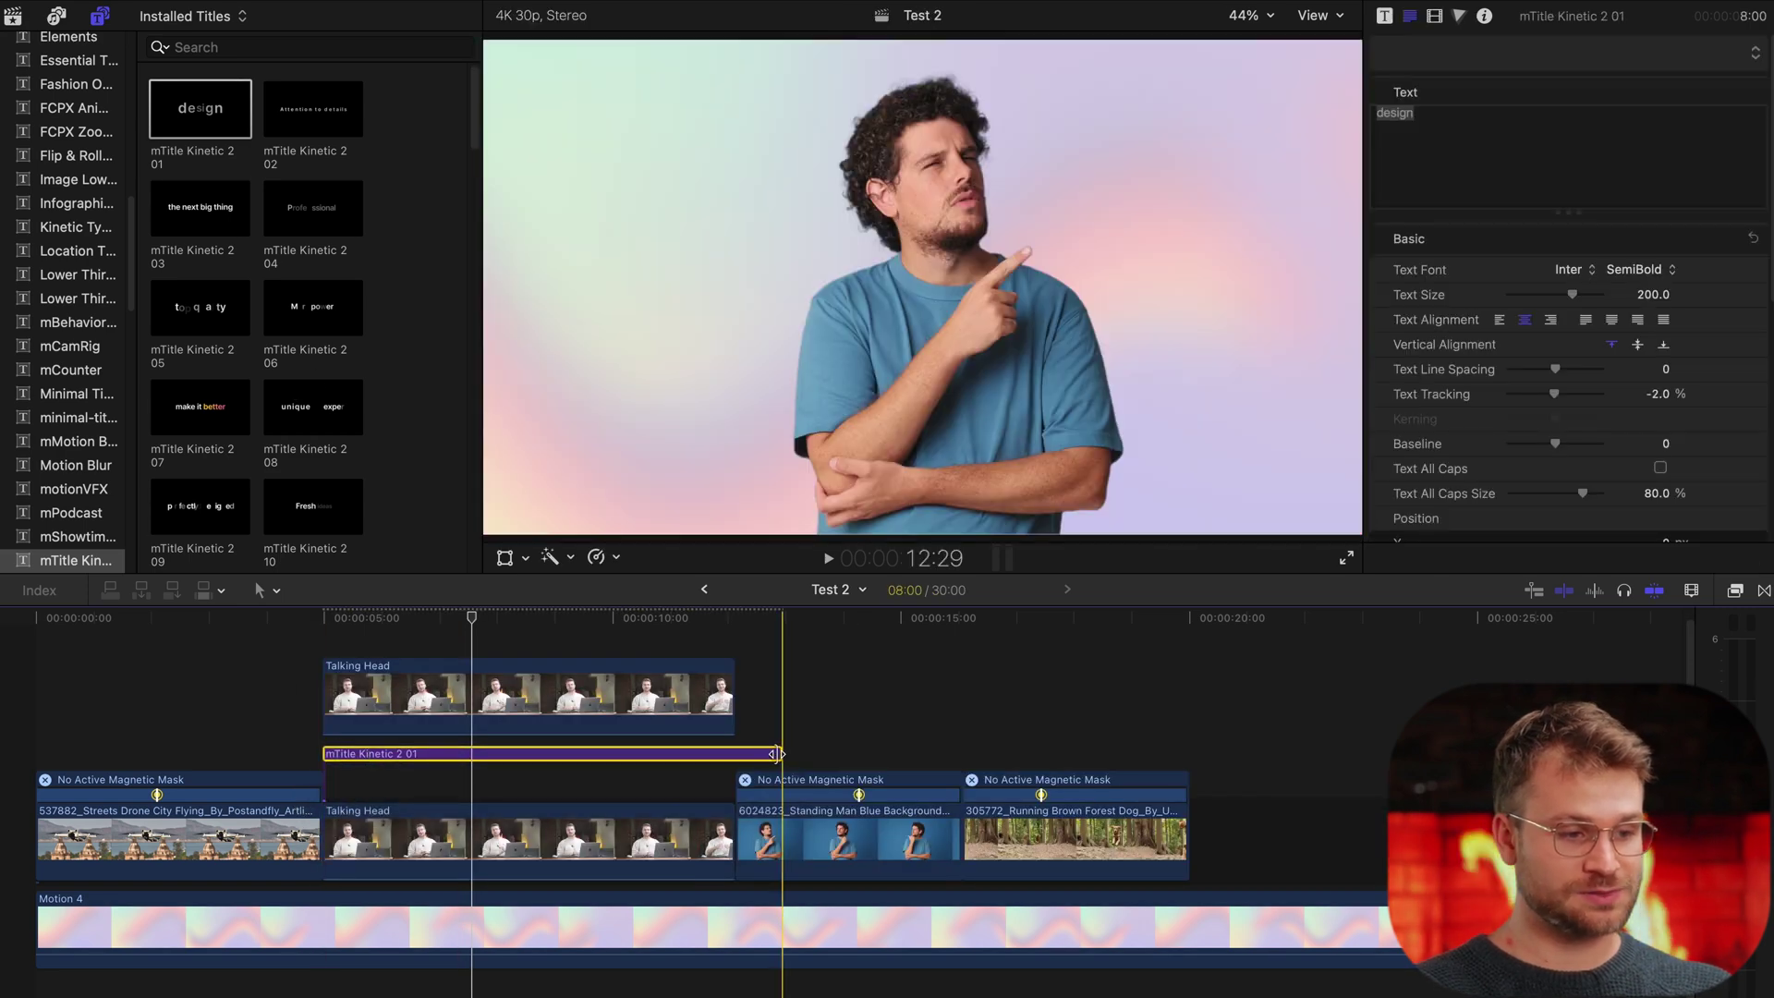
Trim the design title to end with the talking head, set its size to 259, and raise it behind the presenter's head.
drag(781, 784, 730, 783)
click(595, 783)
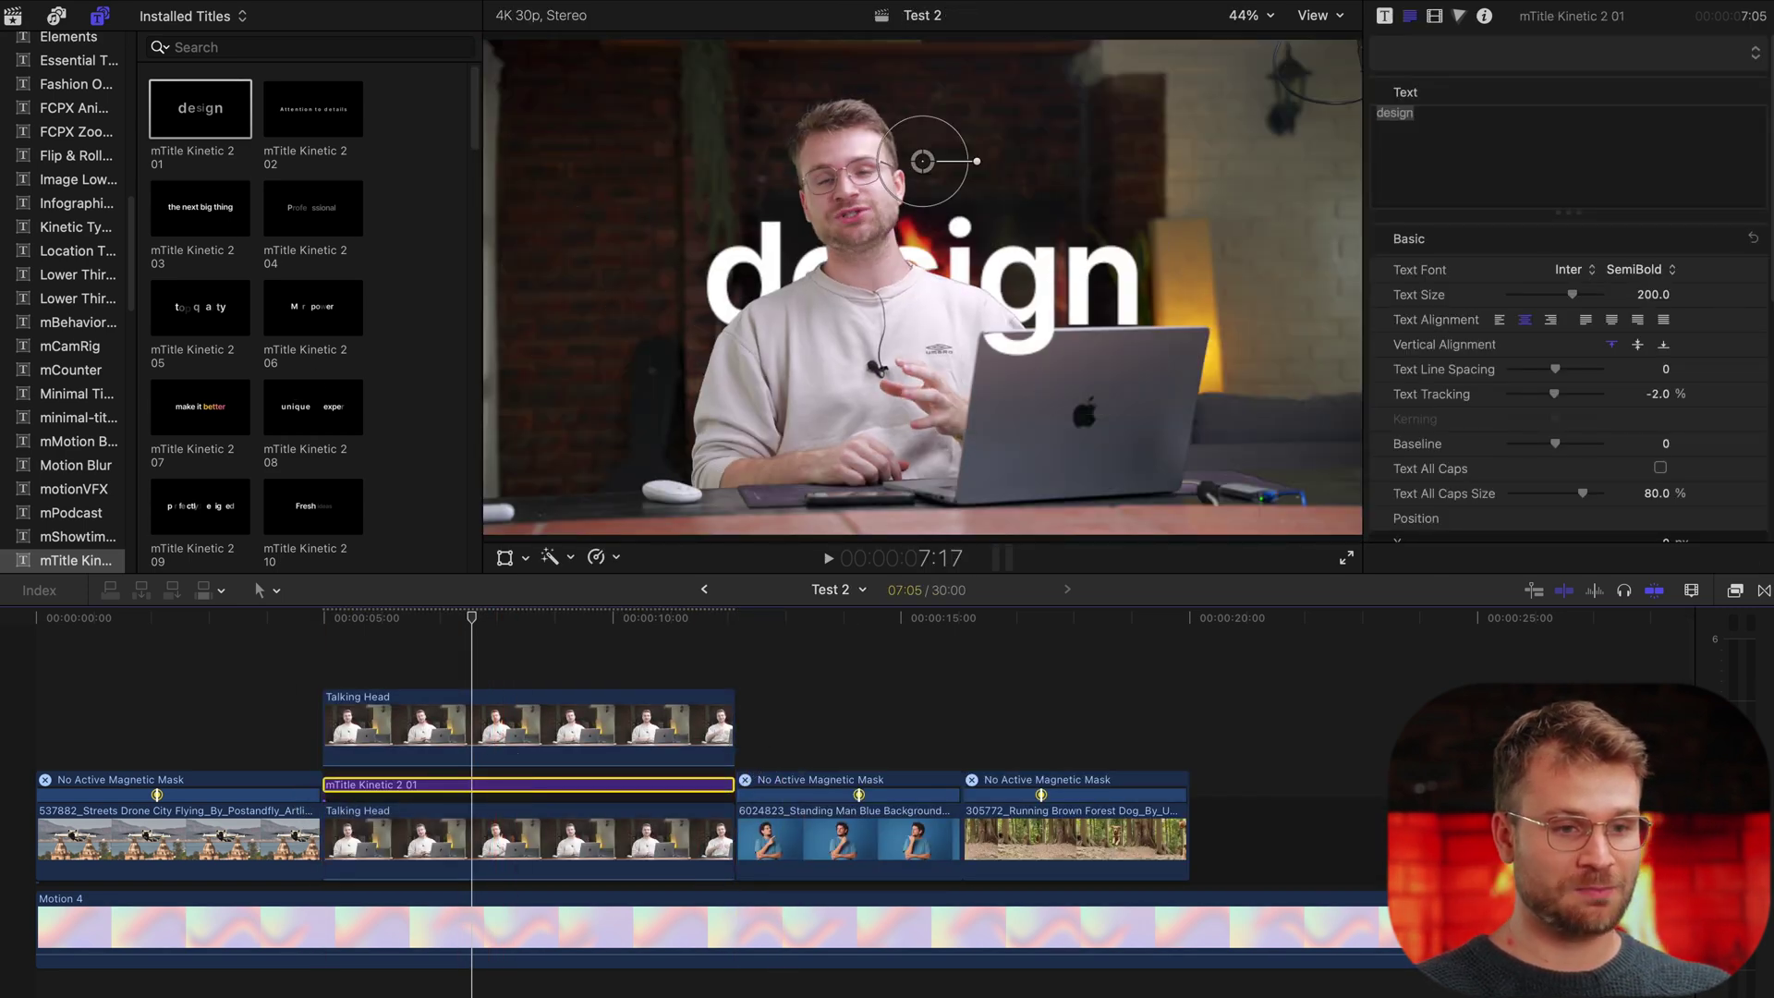
drag(1652, 295, 1652, 297)
drag(922, 162, 915, 91)
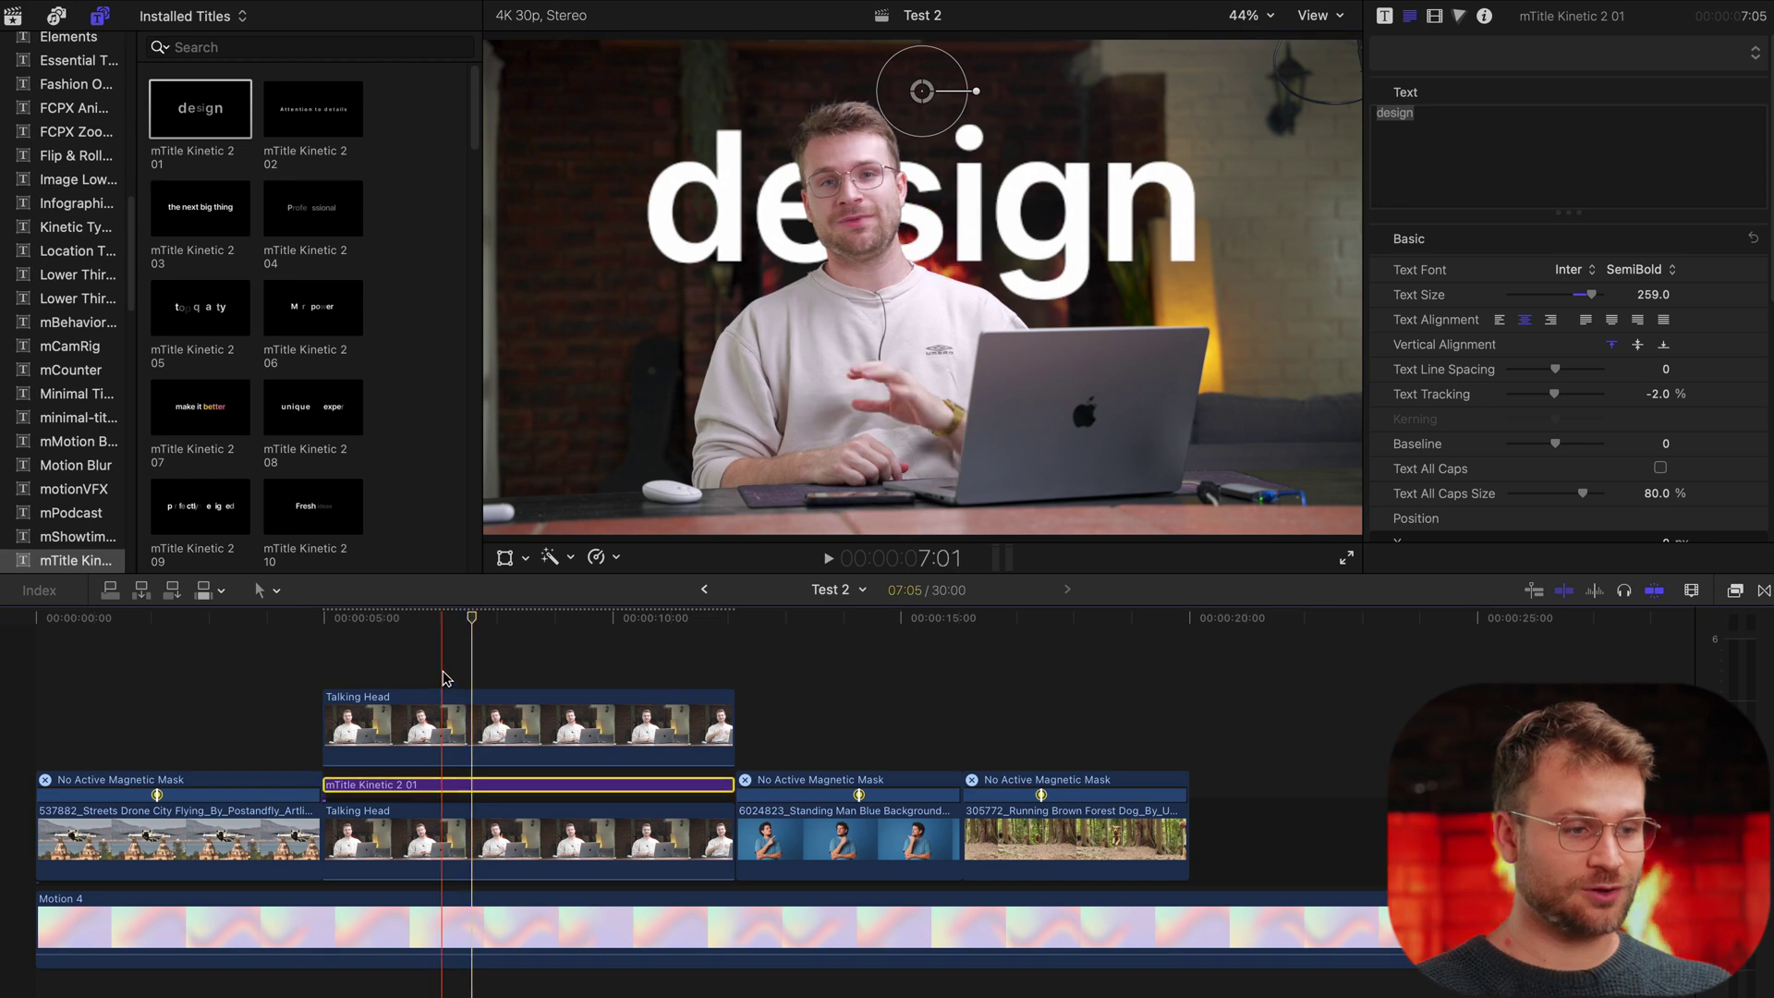
key(space)
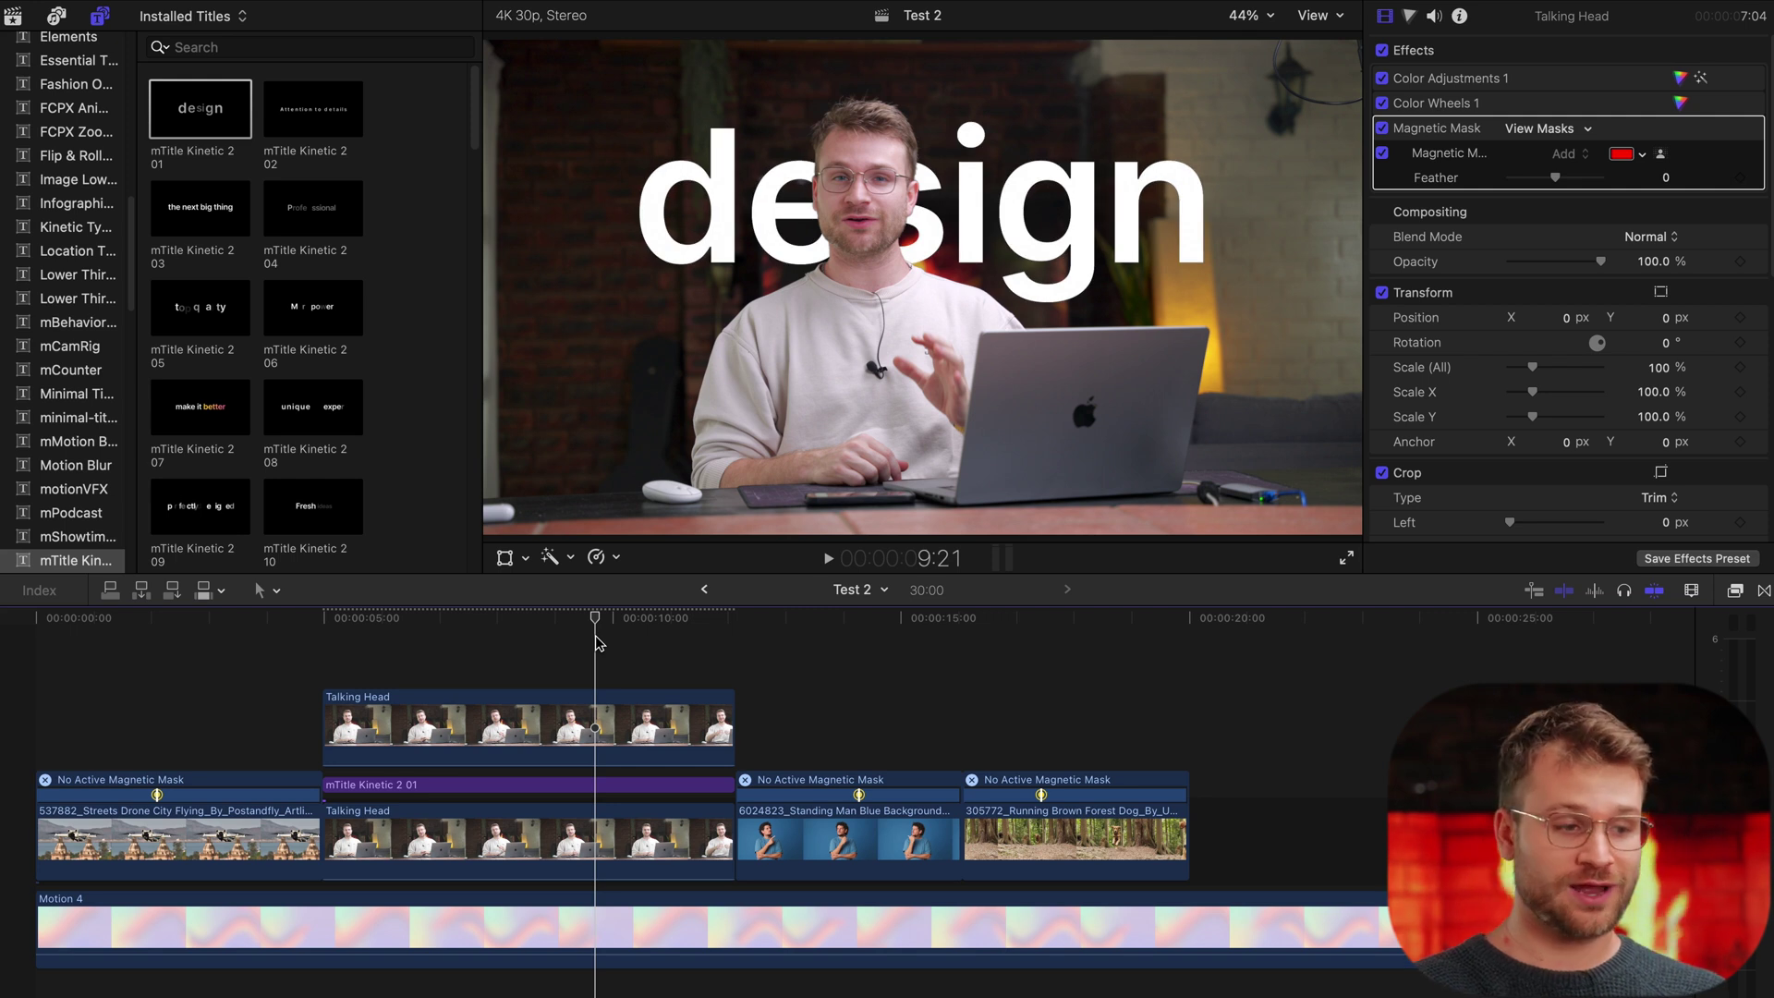
Drop the main Talking Head clip's saturation to -100, then select the upper copy's Color Wheels.
click(599, 843)
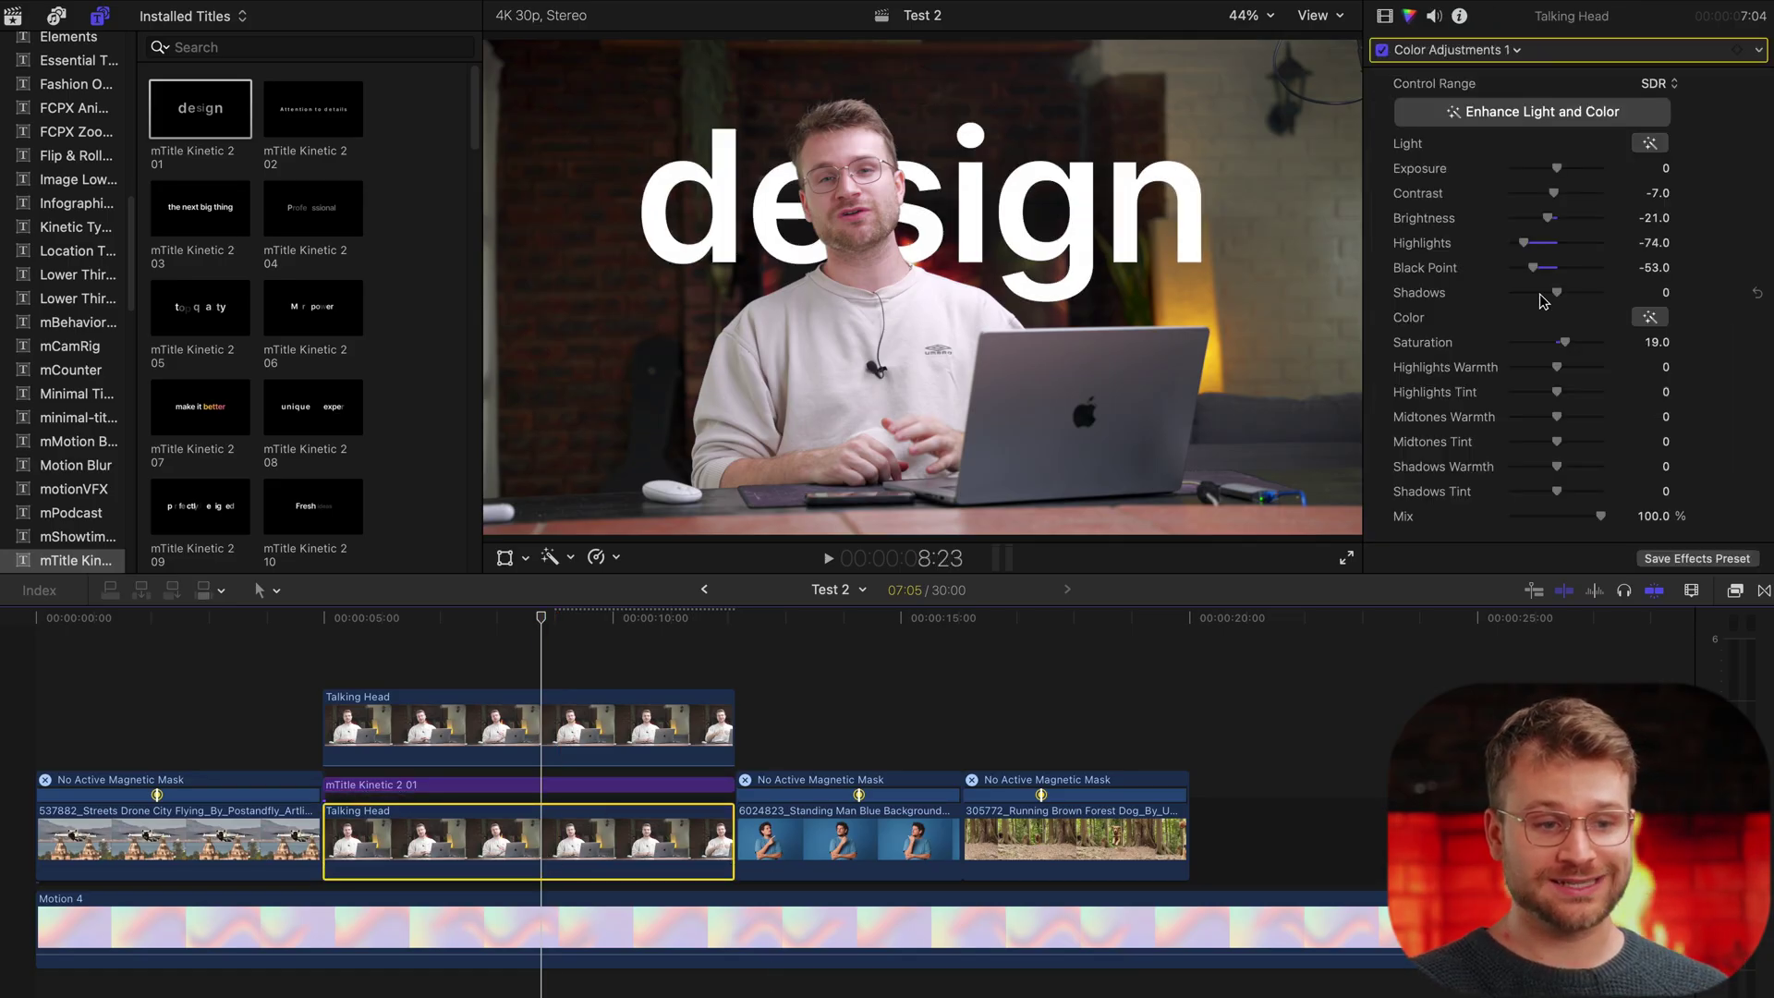
drag(1563, 341, 1475, 343)
click(614, 712)
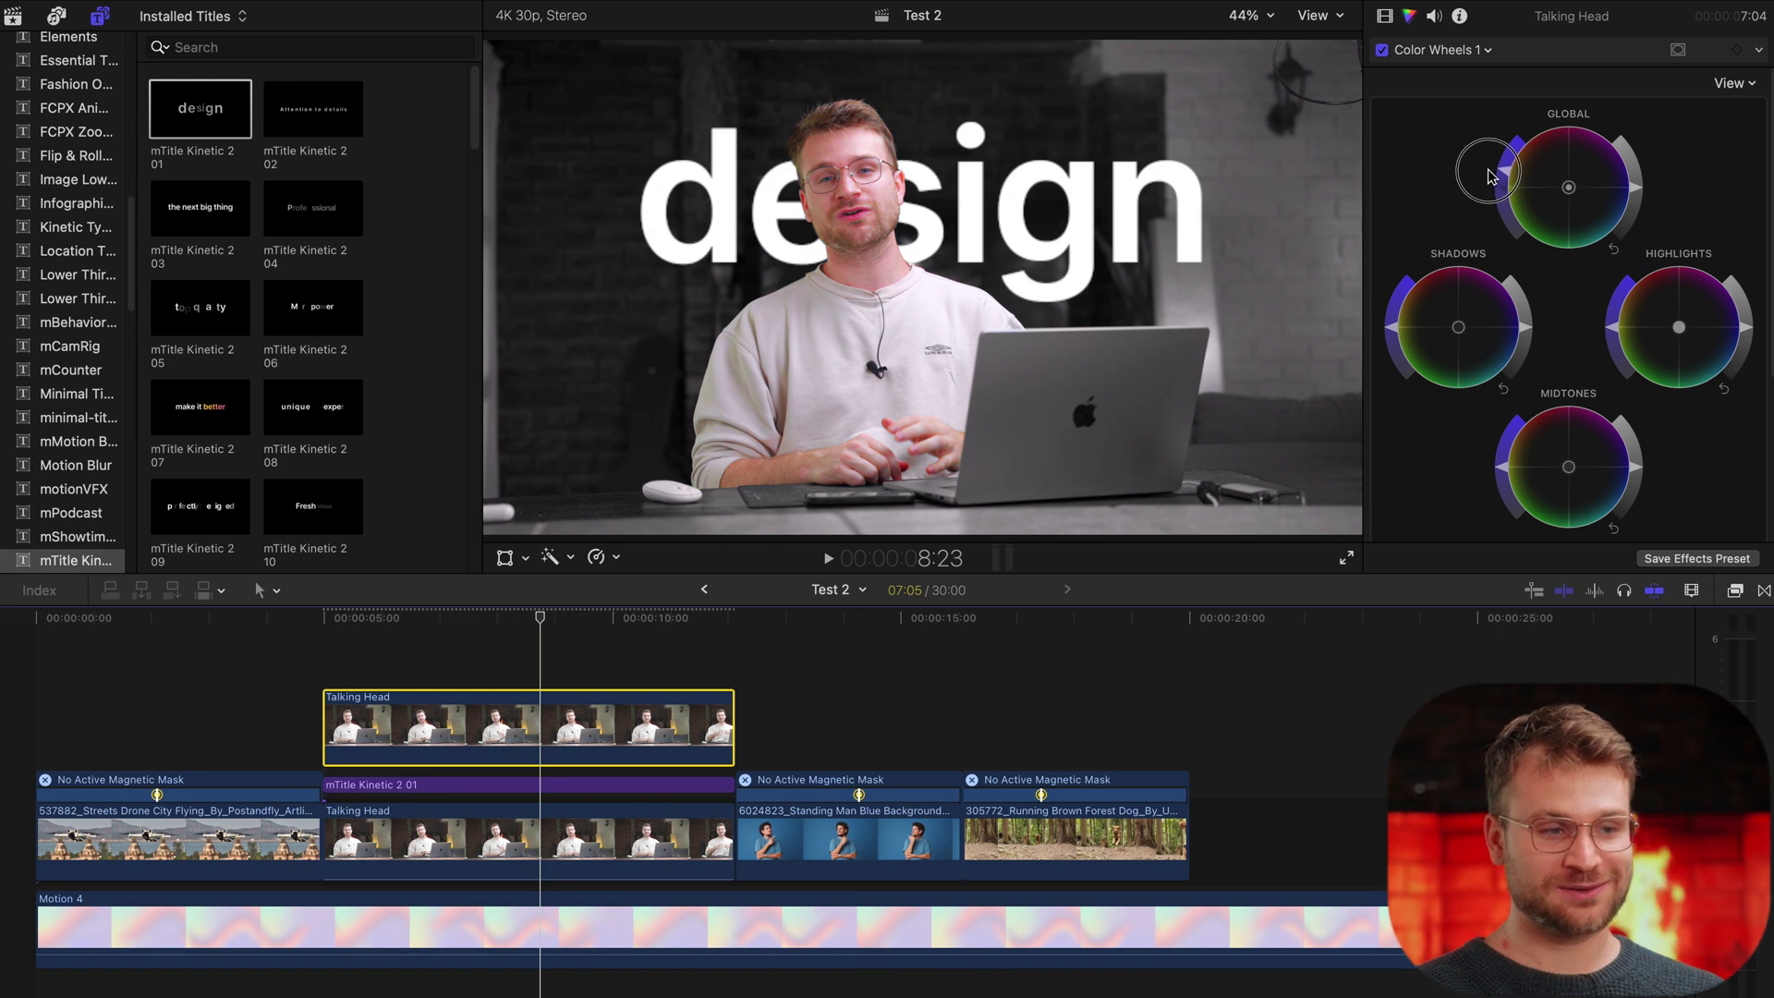
click(1489, 176)
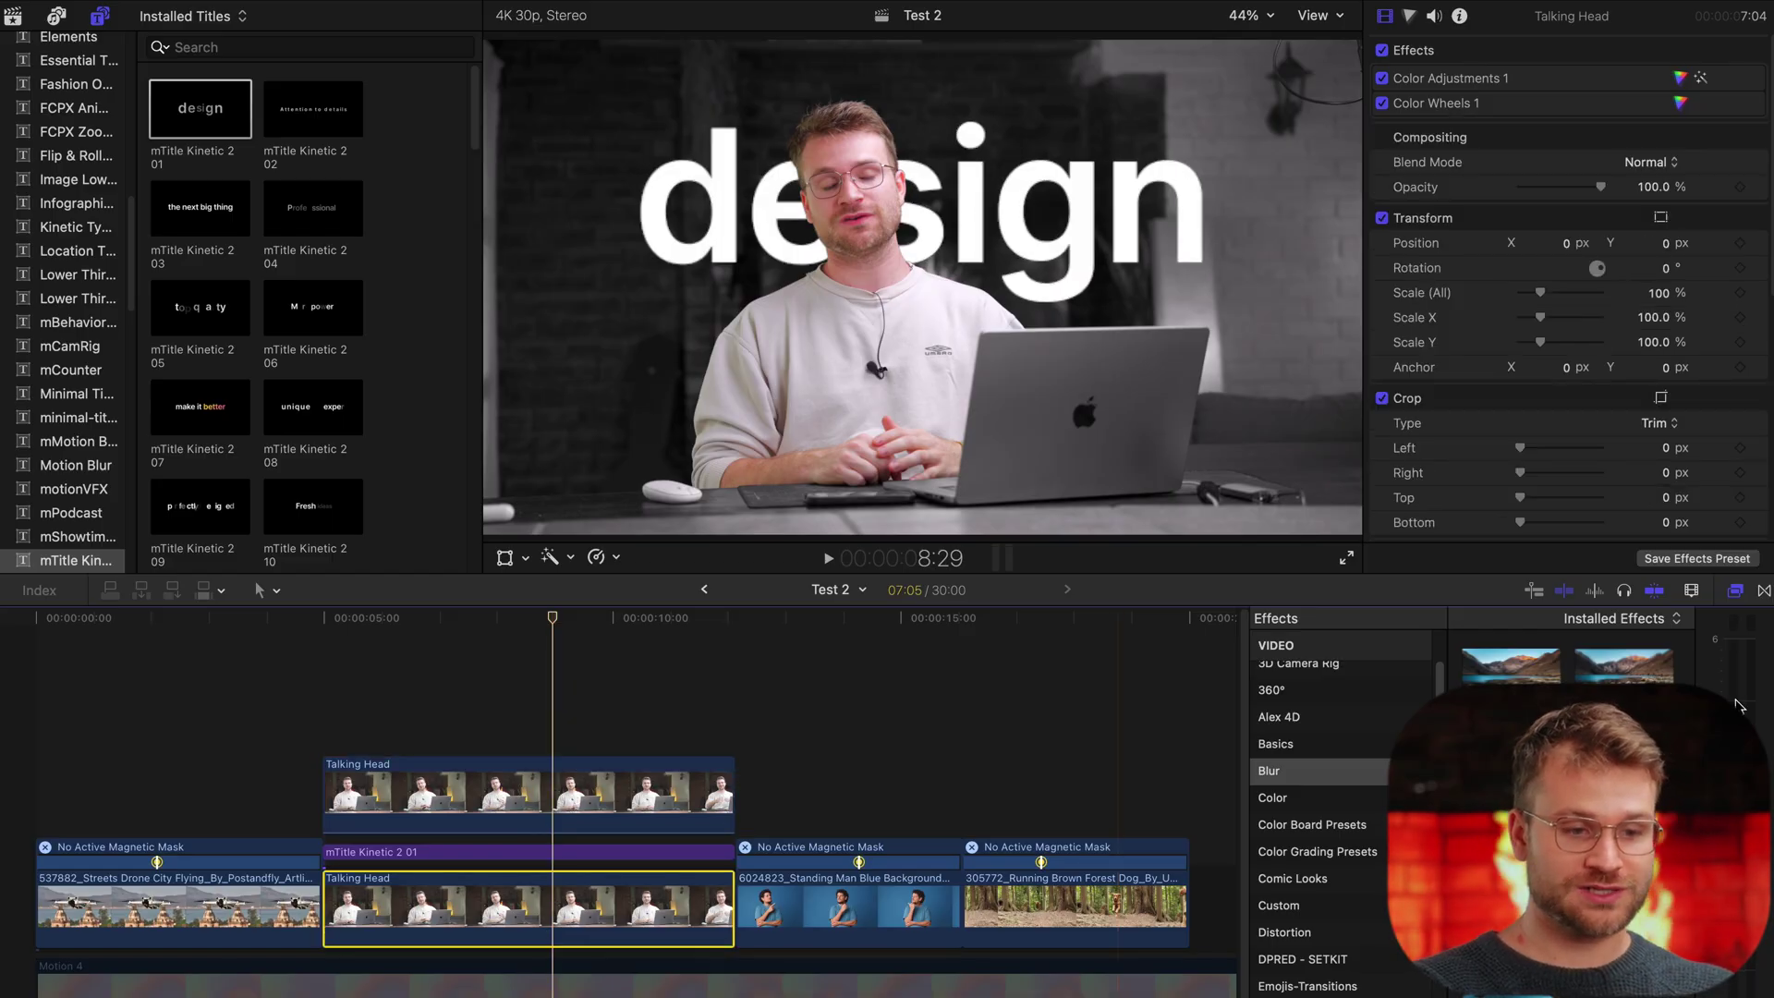
Add a Gaussian blur to the upper Talking Head copy, raise a masked copy, and disable the other copies.
drag(1524, 702, 596, 901)
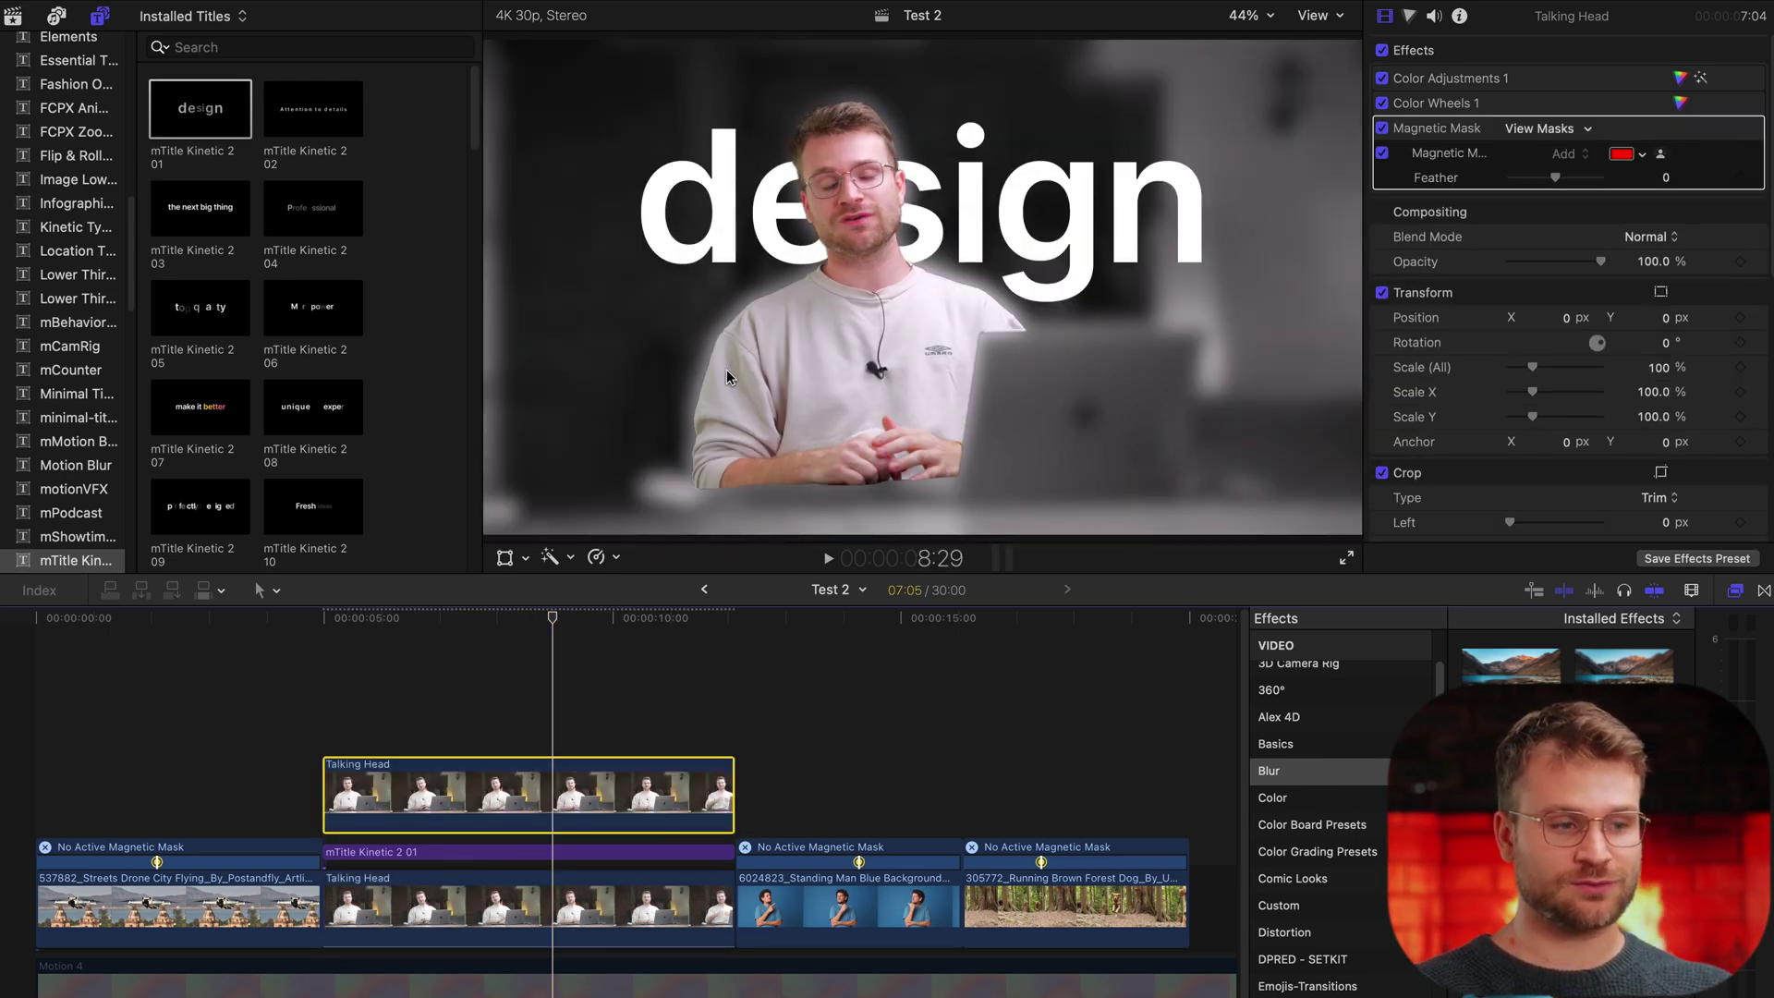
click(552, 920)
key(v)
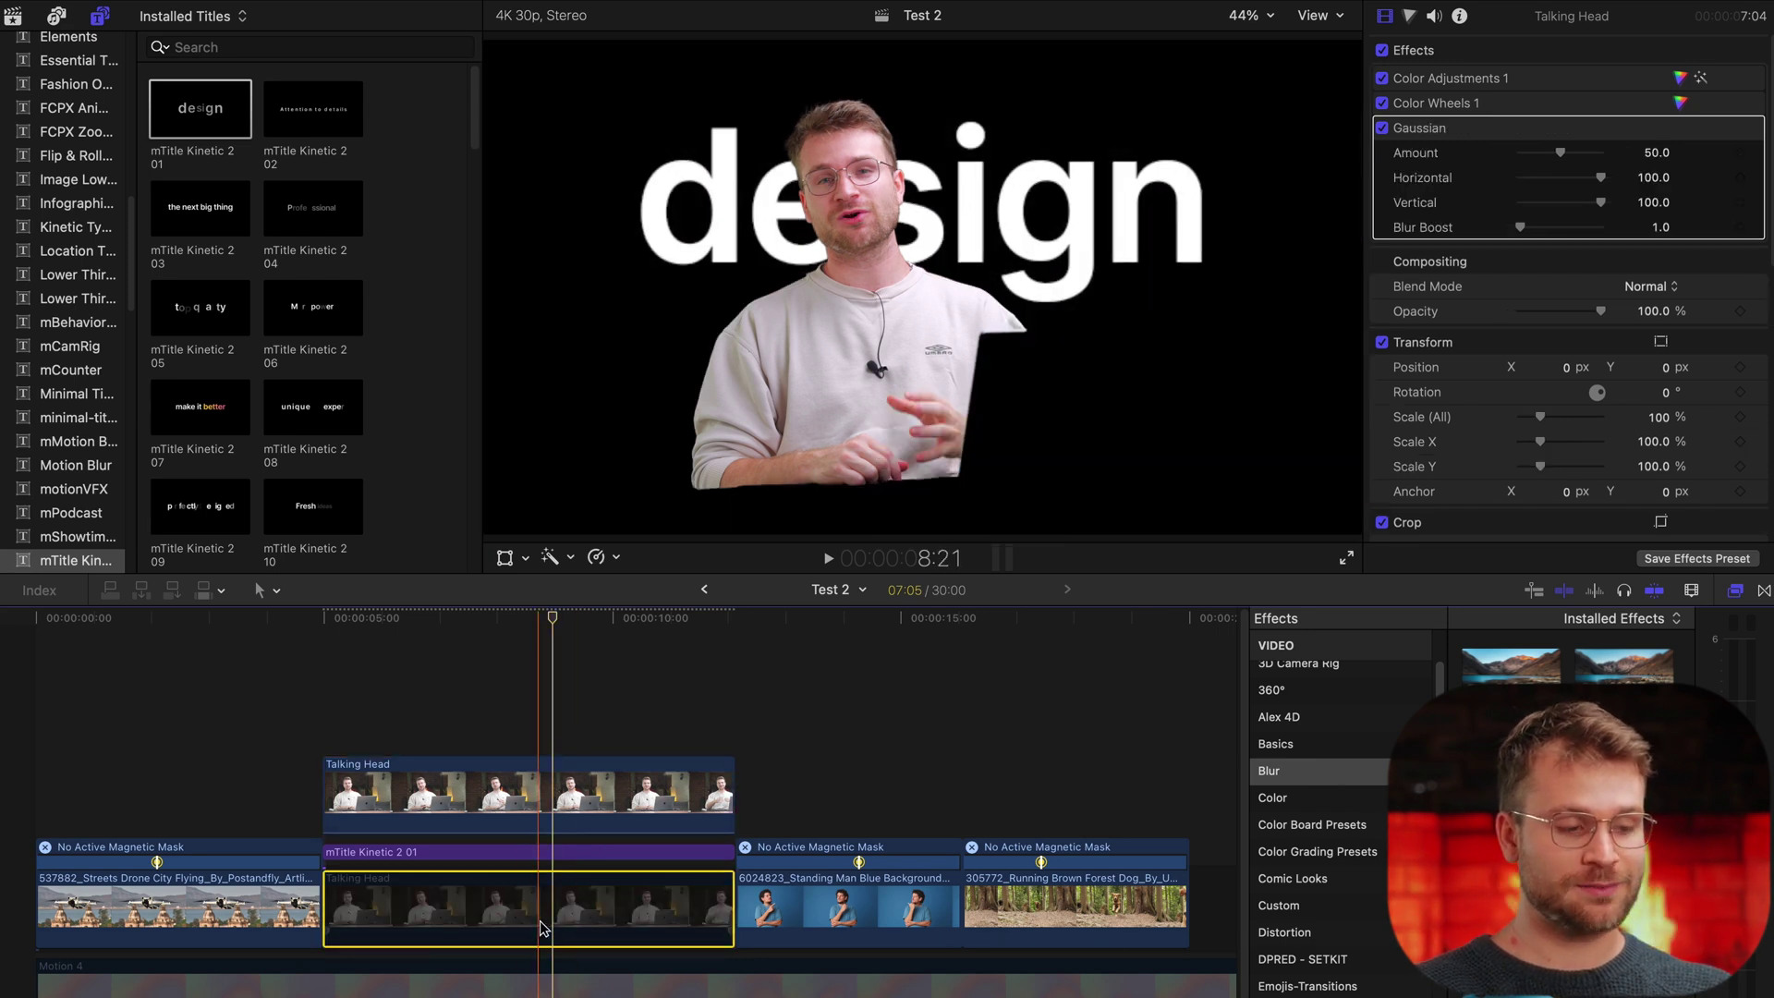
mouse_move(543, 799)
mouse_down()
mouse_move(543, 734)
mouse_move(552, 798)
mouse_up()
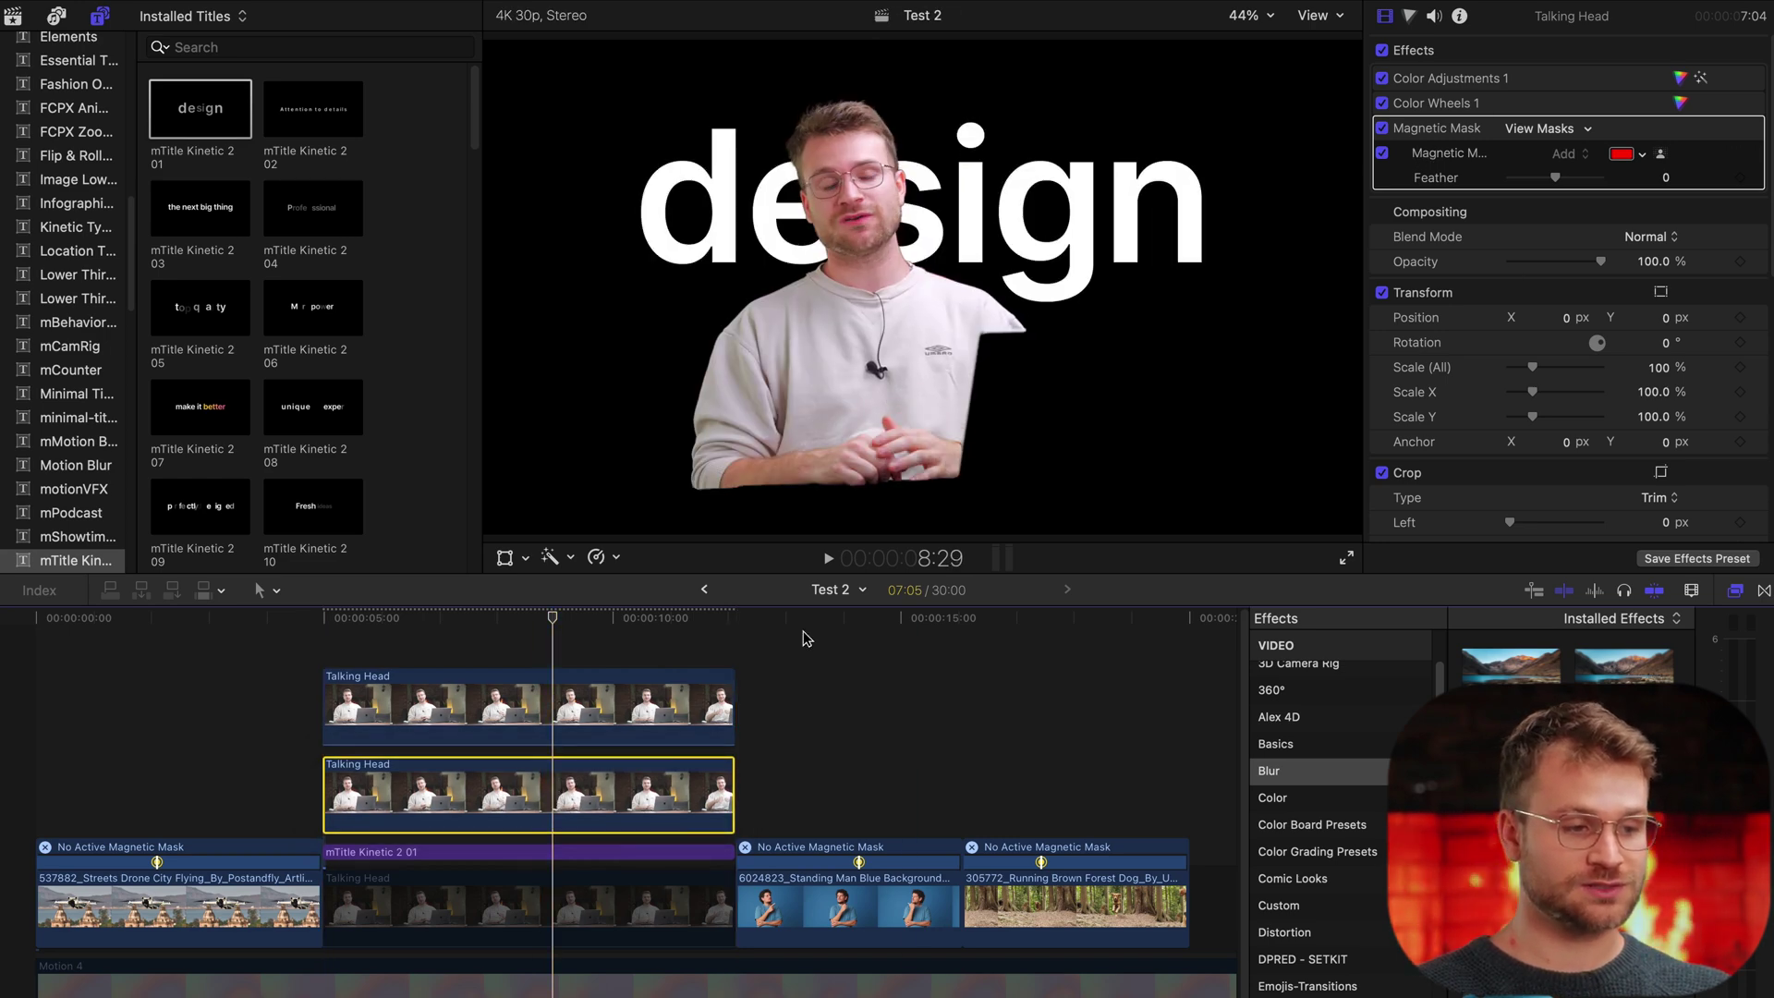
click(722, 704)
key(v)
click(558, 804)
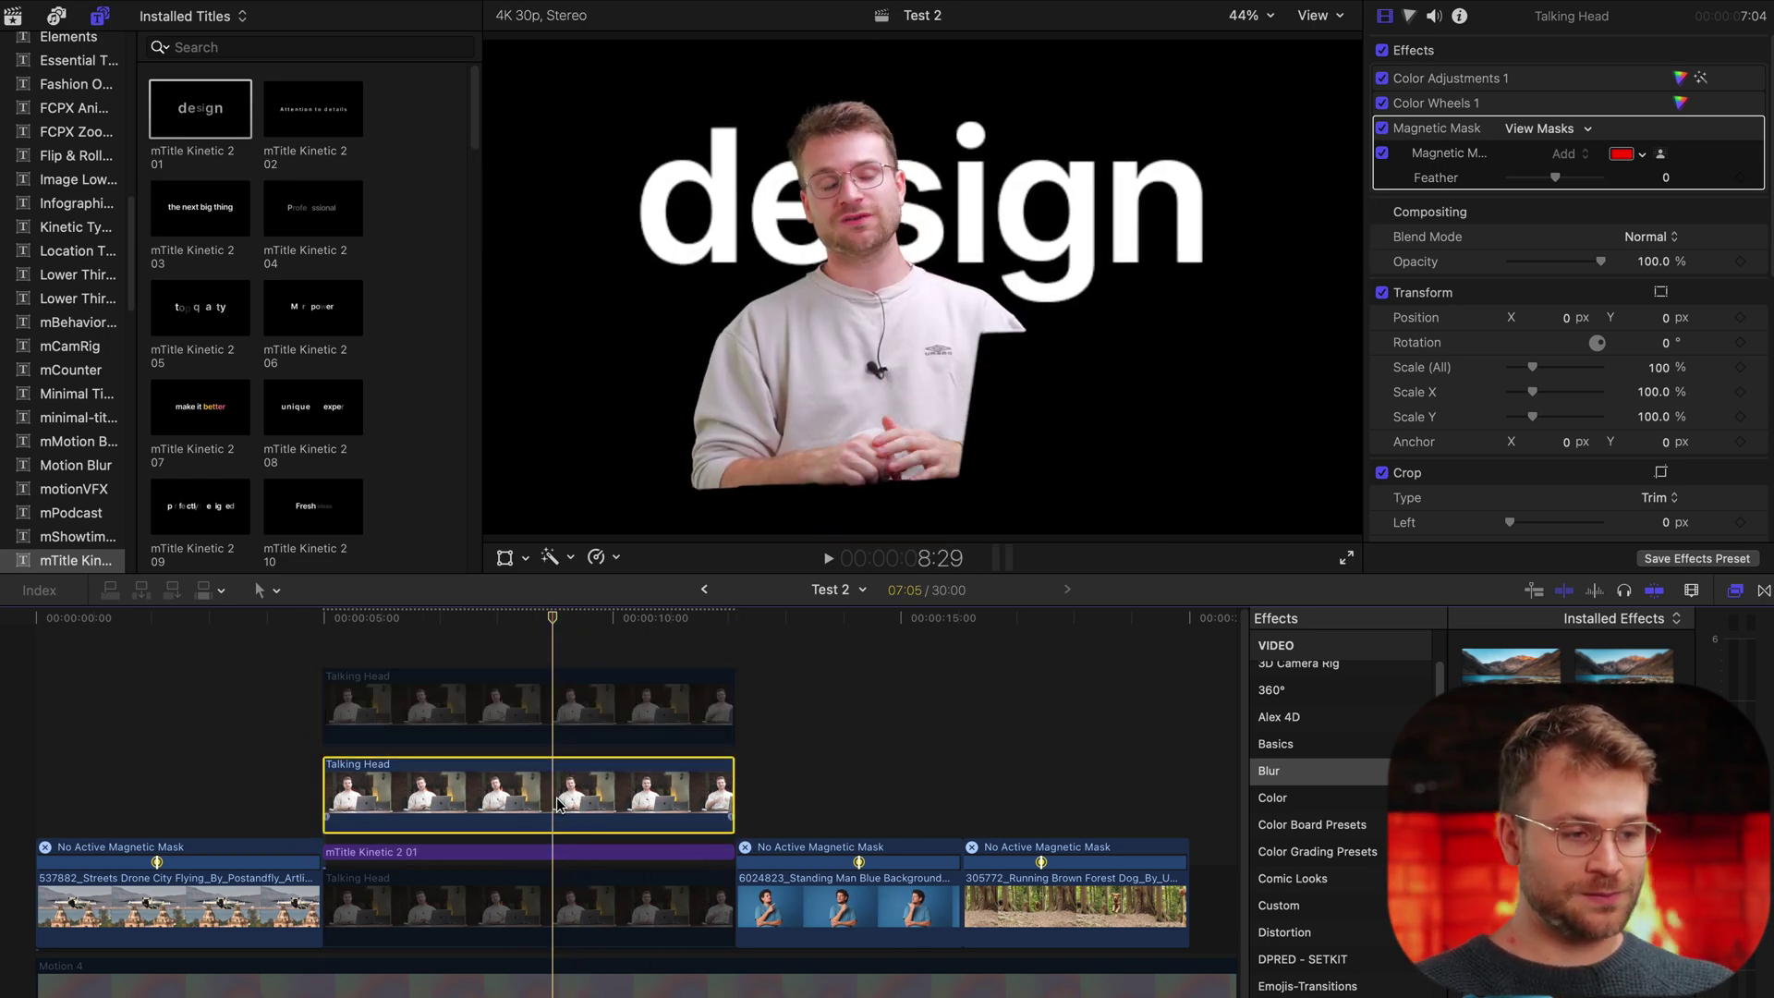
Invert the Magnetic Mask, blur the background clip at amount 50, and delete the extra Gaussian.
click(1660, 155)
click(1608, 221)
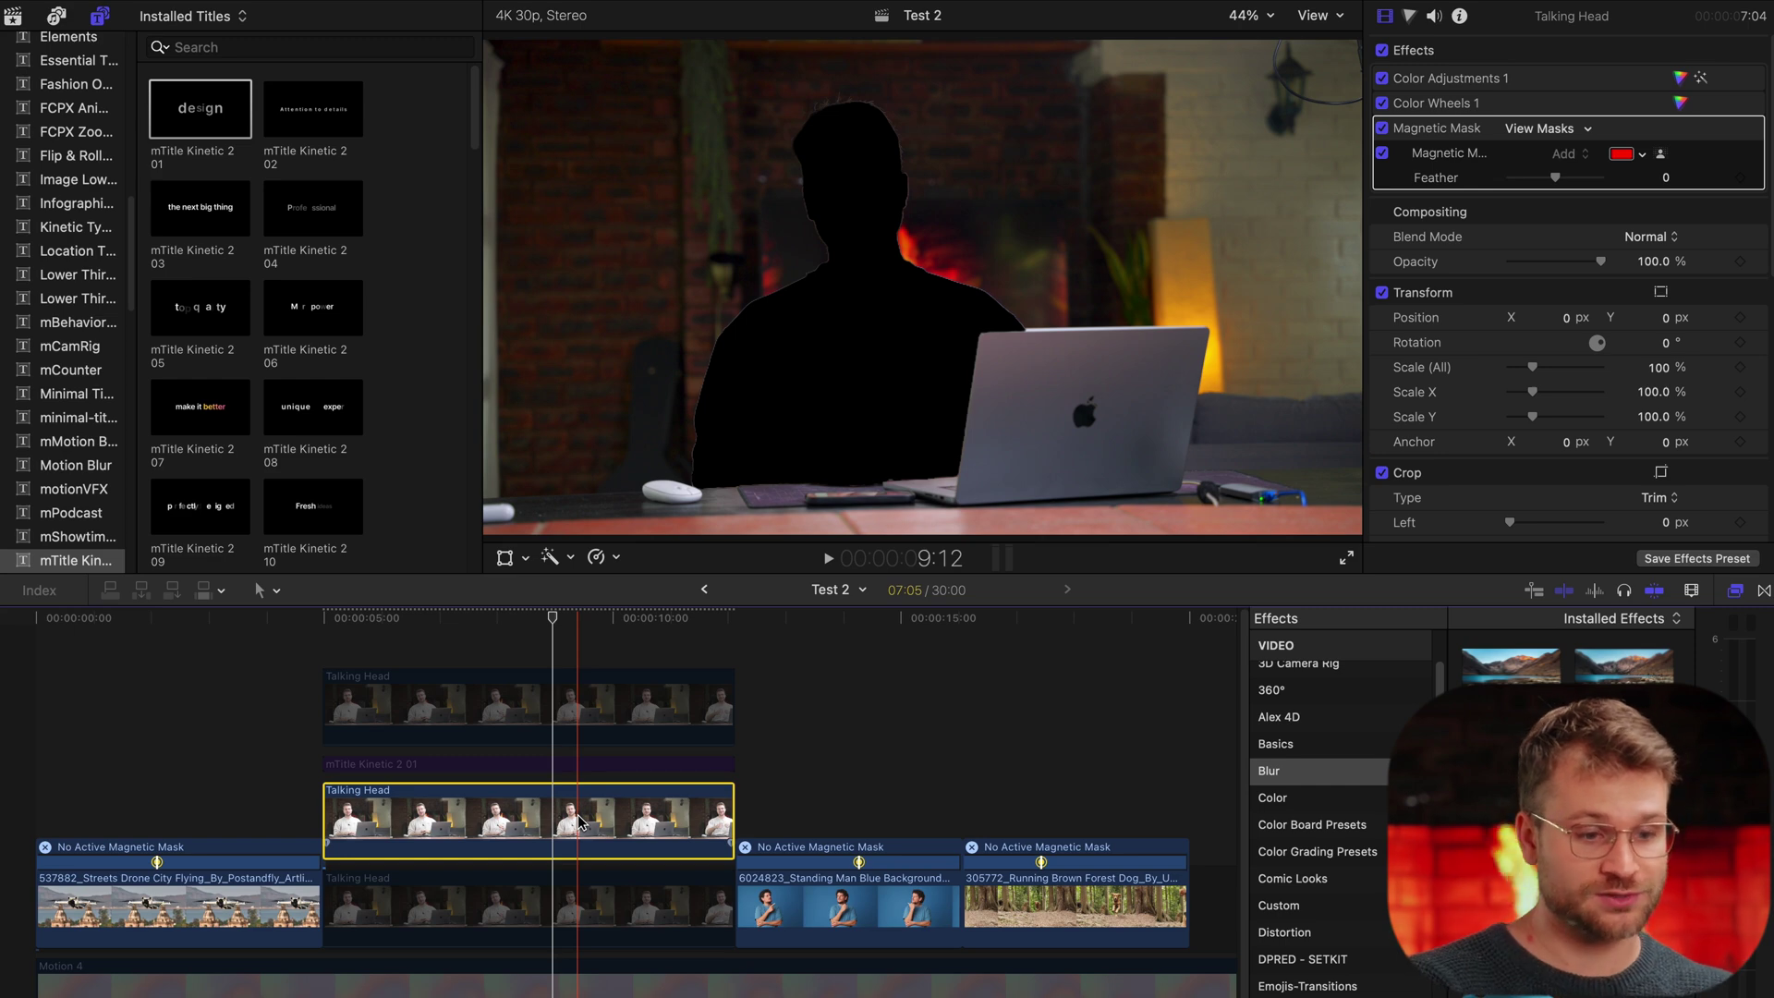
drag(580, 822, 522, 832)
mouse_move(1555, 227)
mouse_down()
mouse_move(1520, 233)
mouse_move(1552, 229)
mouse_up()
click(568, 722)
key(Delete)
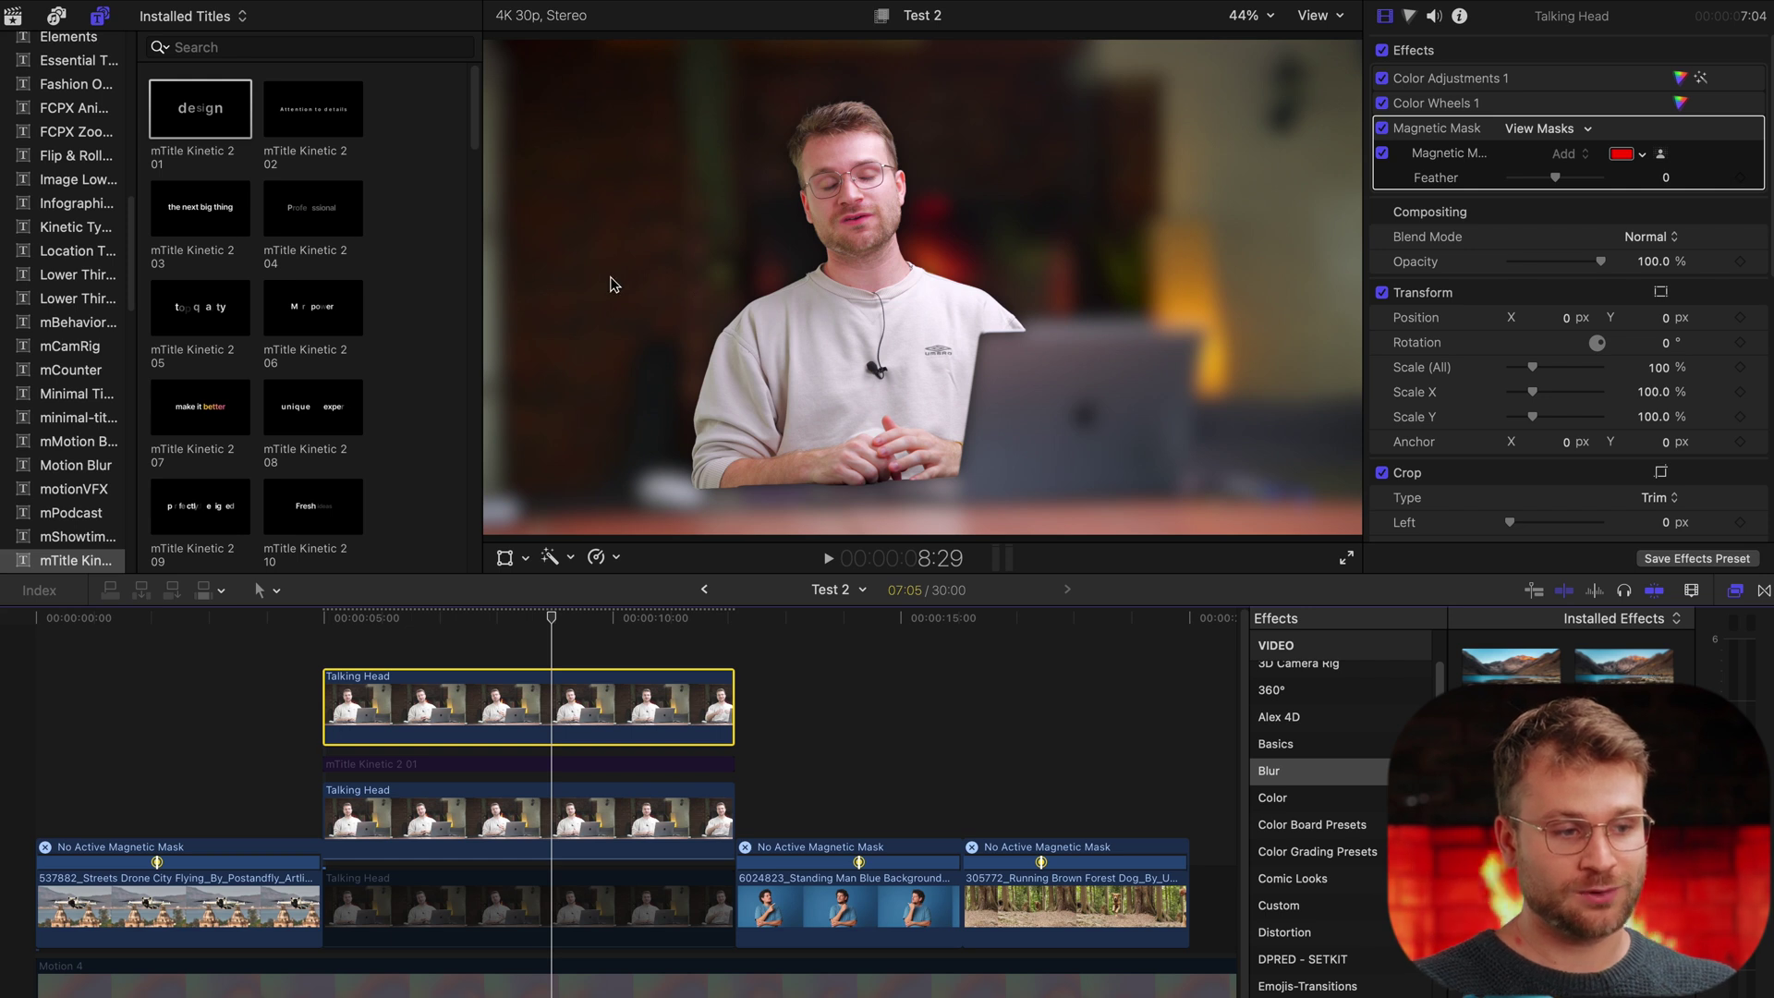
click(514, 807)
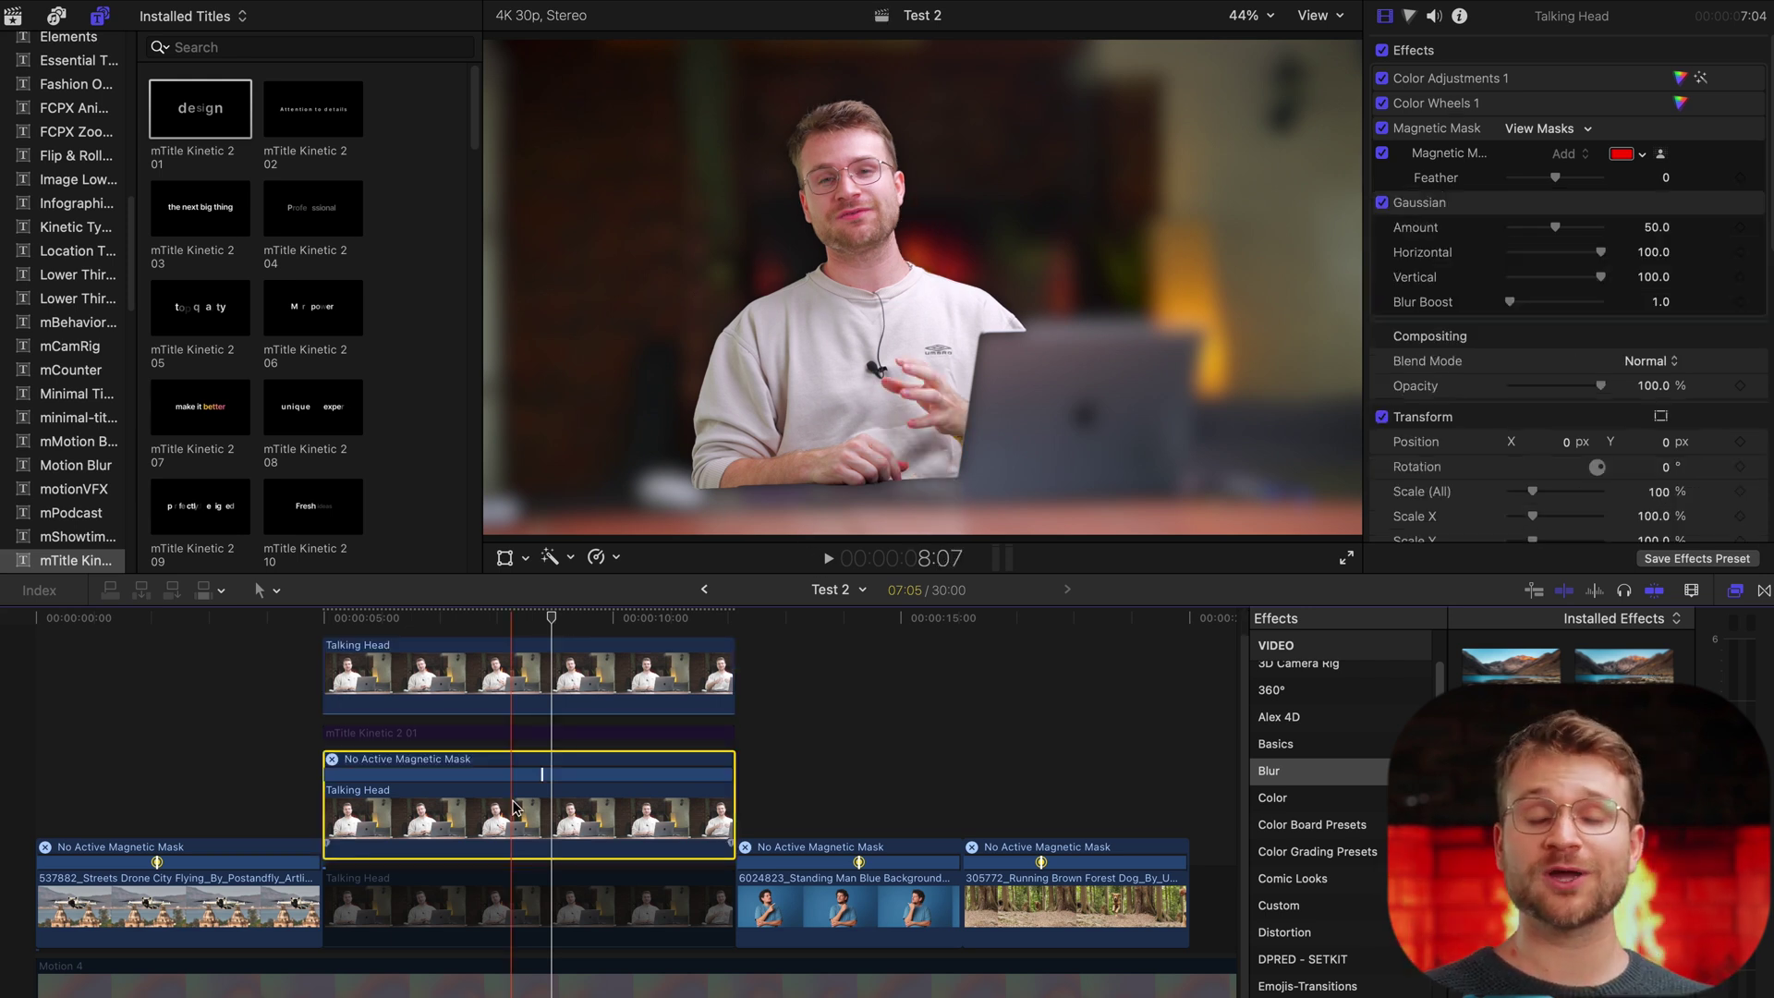